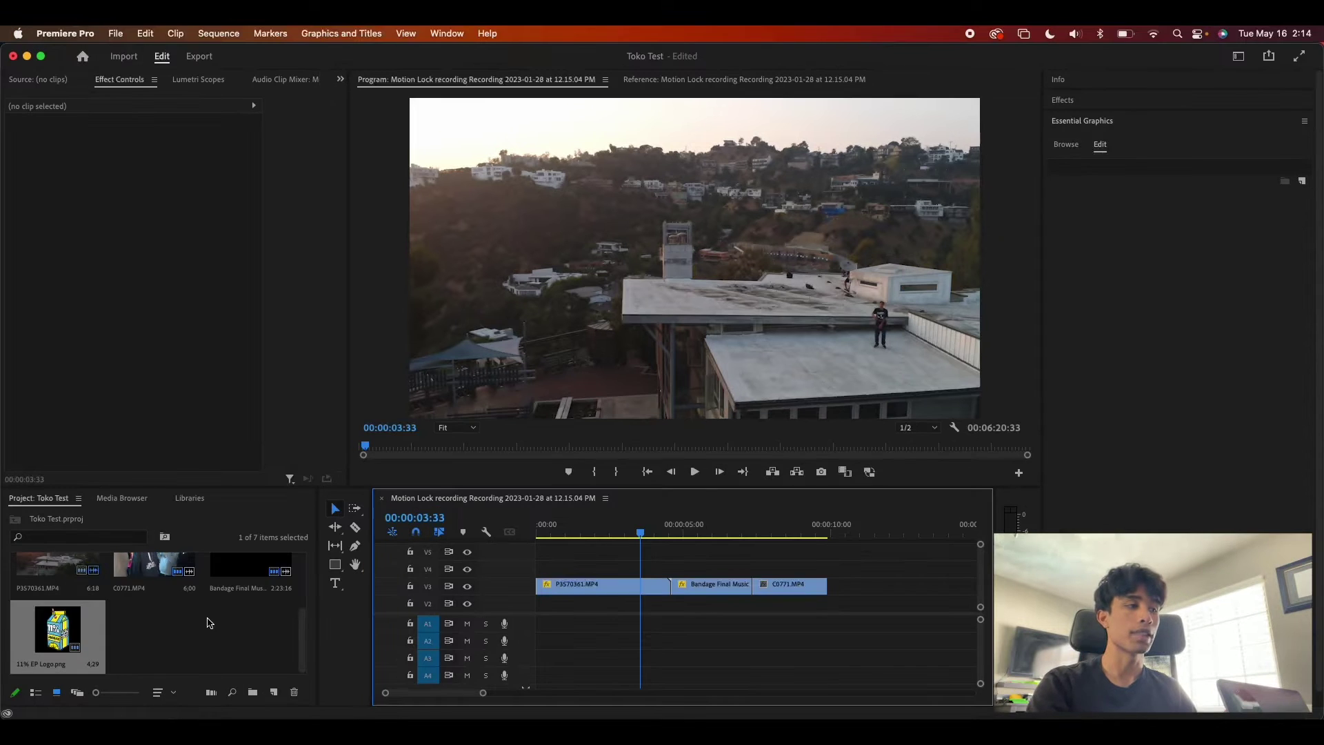
- Switch to Finder, reposition its window, and go up from the 18. Devices folder to 02. Toko Graphics
scroll(210, 623, up, 3)
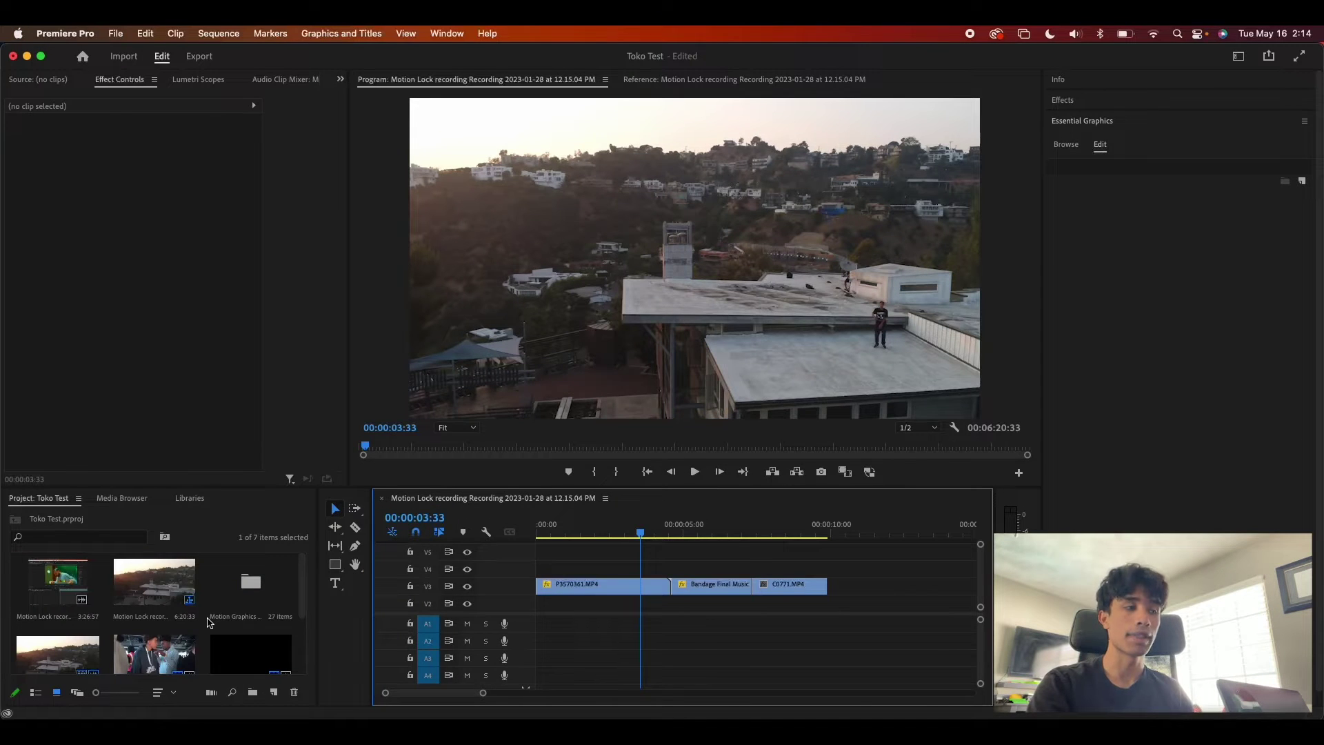
key(super+Tab)
click(195, 148)
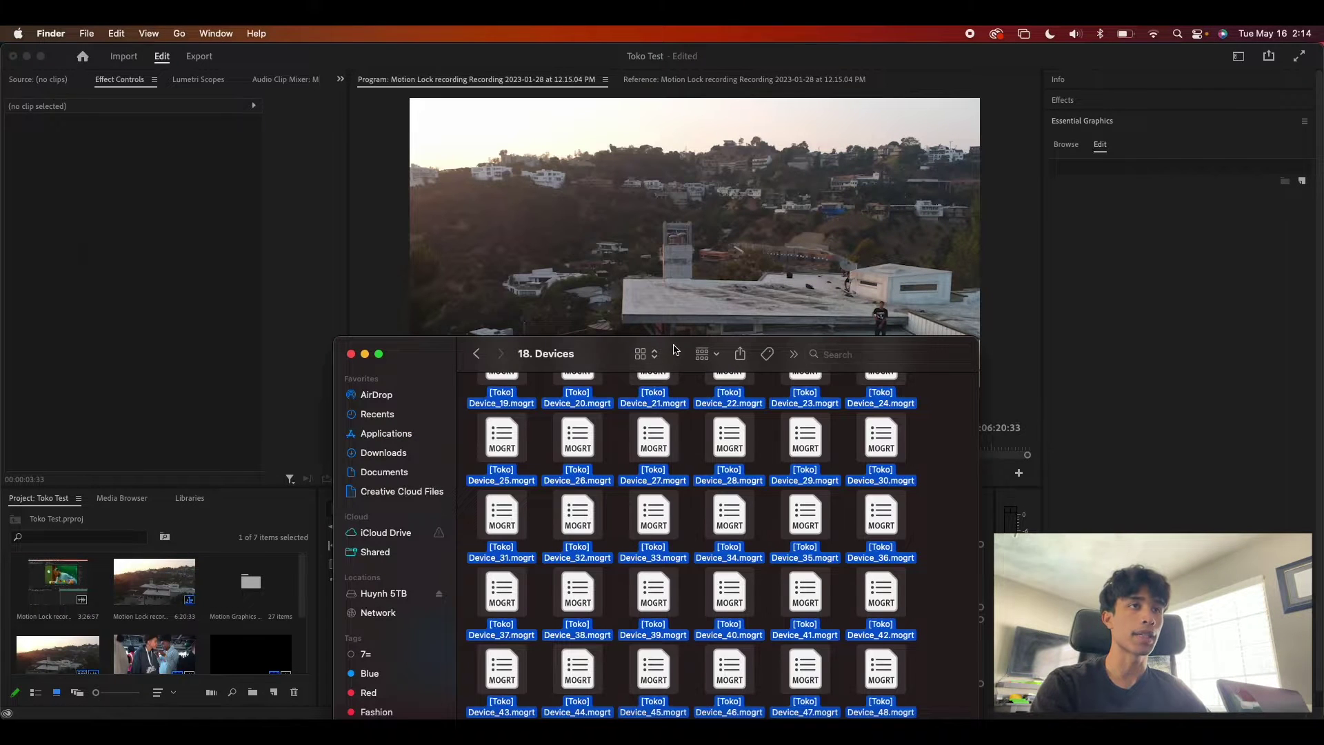
drag(675, 349, 425, 216)
scroll(384, 304, up, 5)
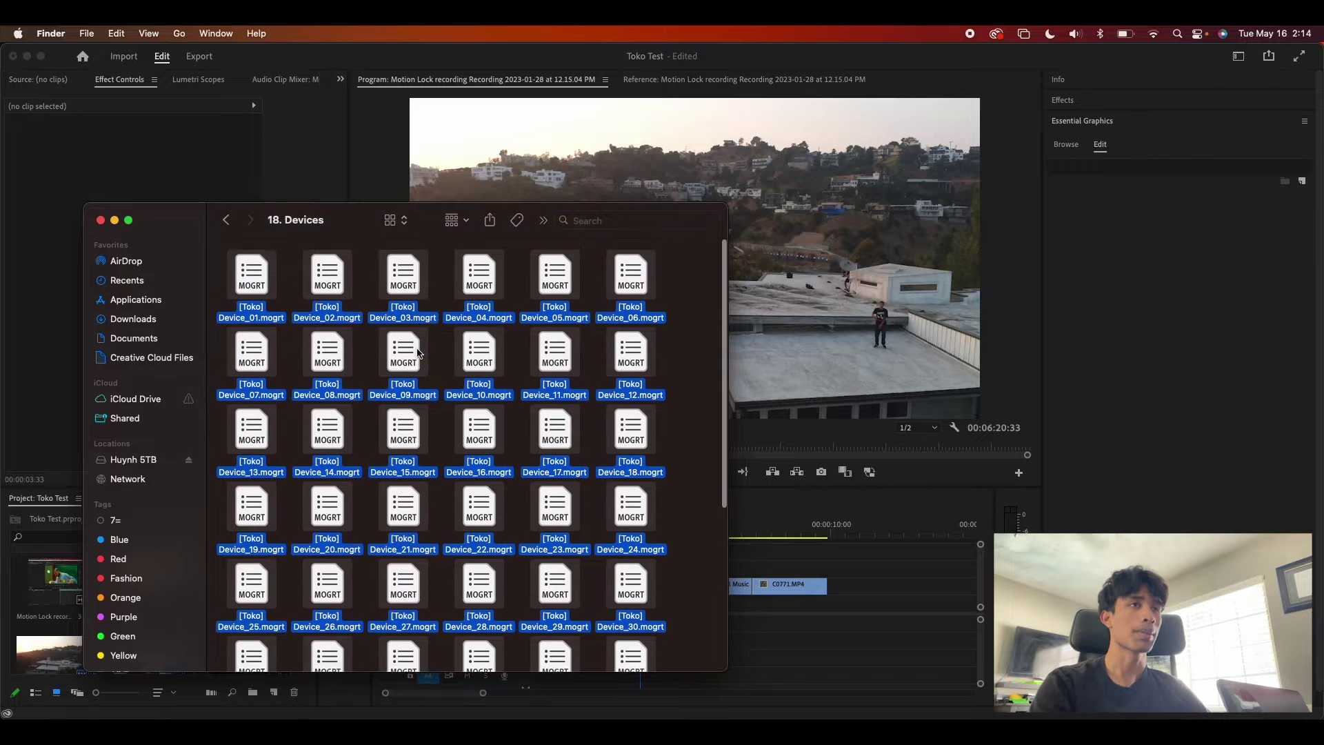
click(226, 219)
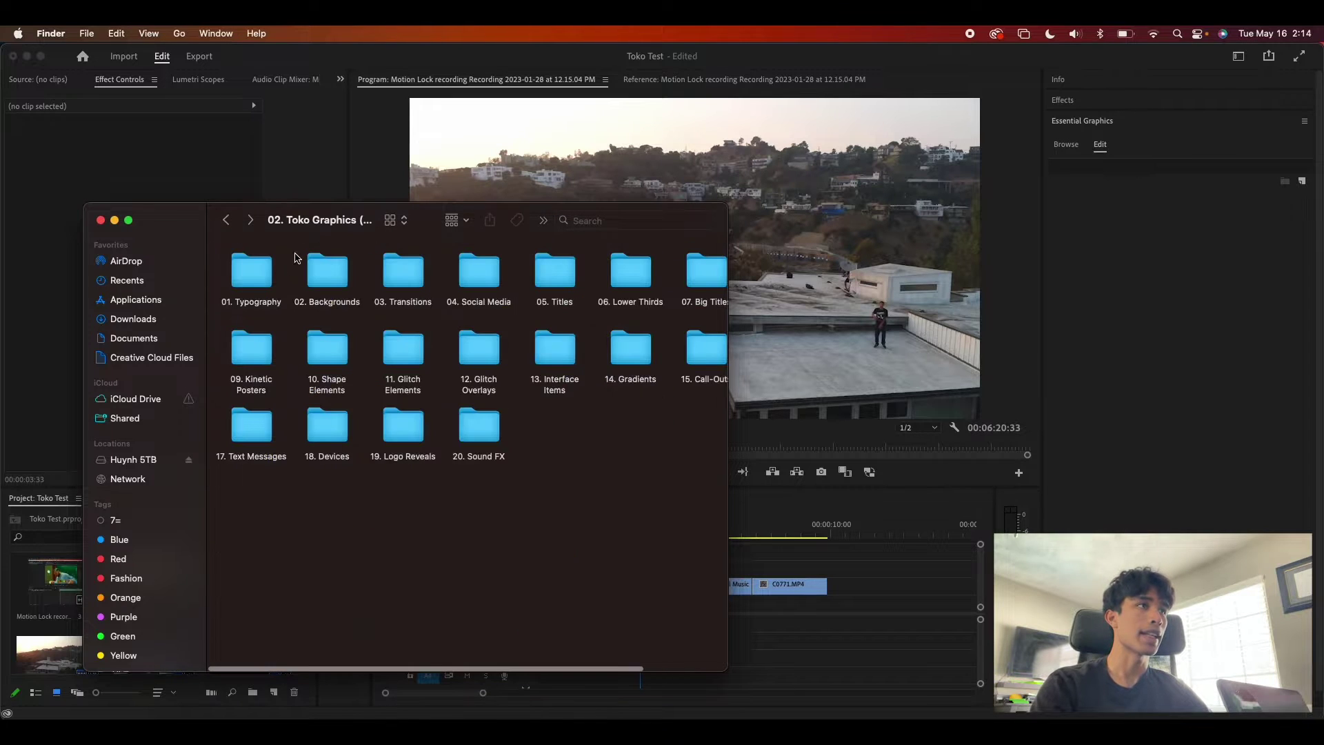
- Look through the Toko Graphics category folders and open 08. Kinetic Titles
scroll(600, 310, right, 3)
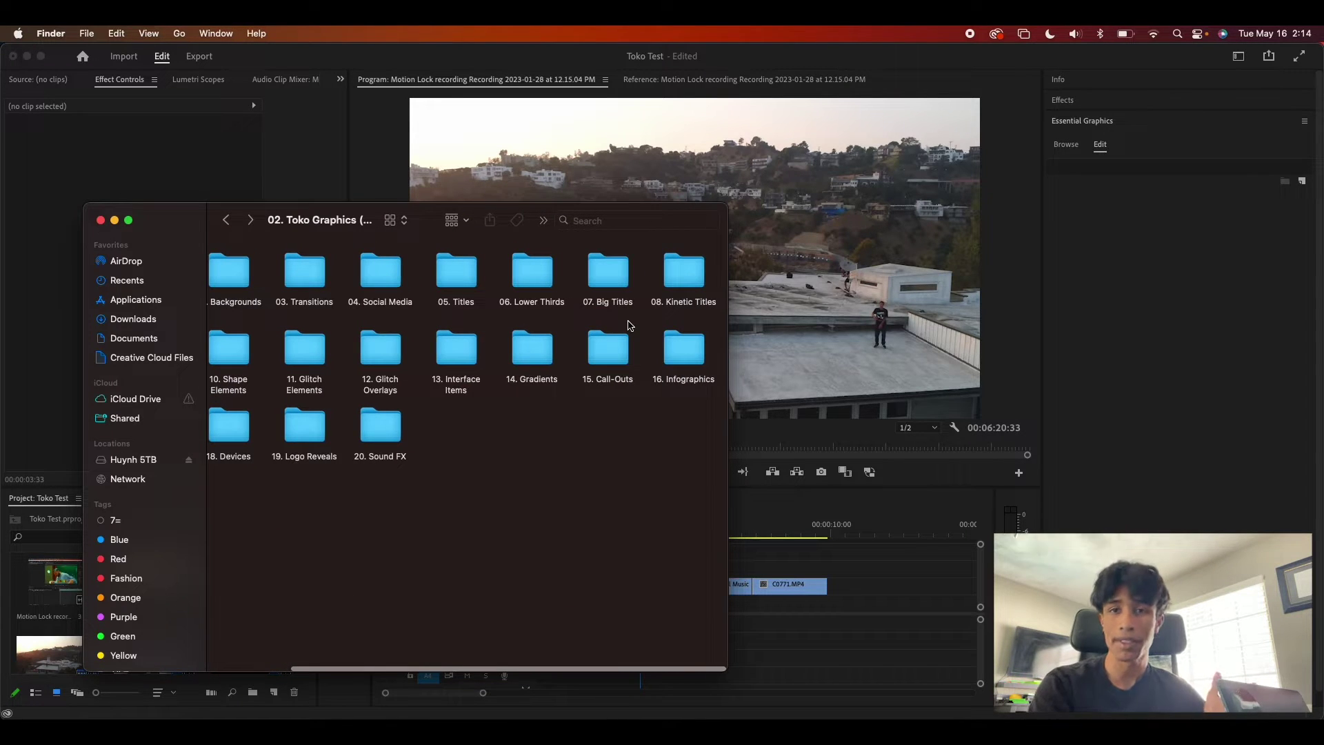
scroll(490, 328, left, 3)
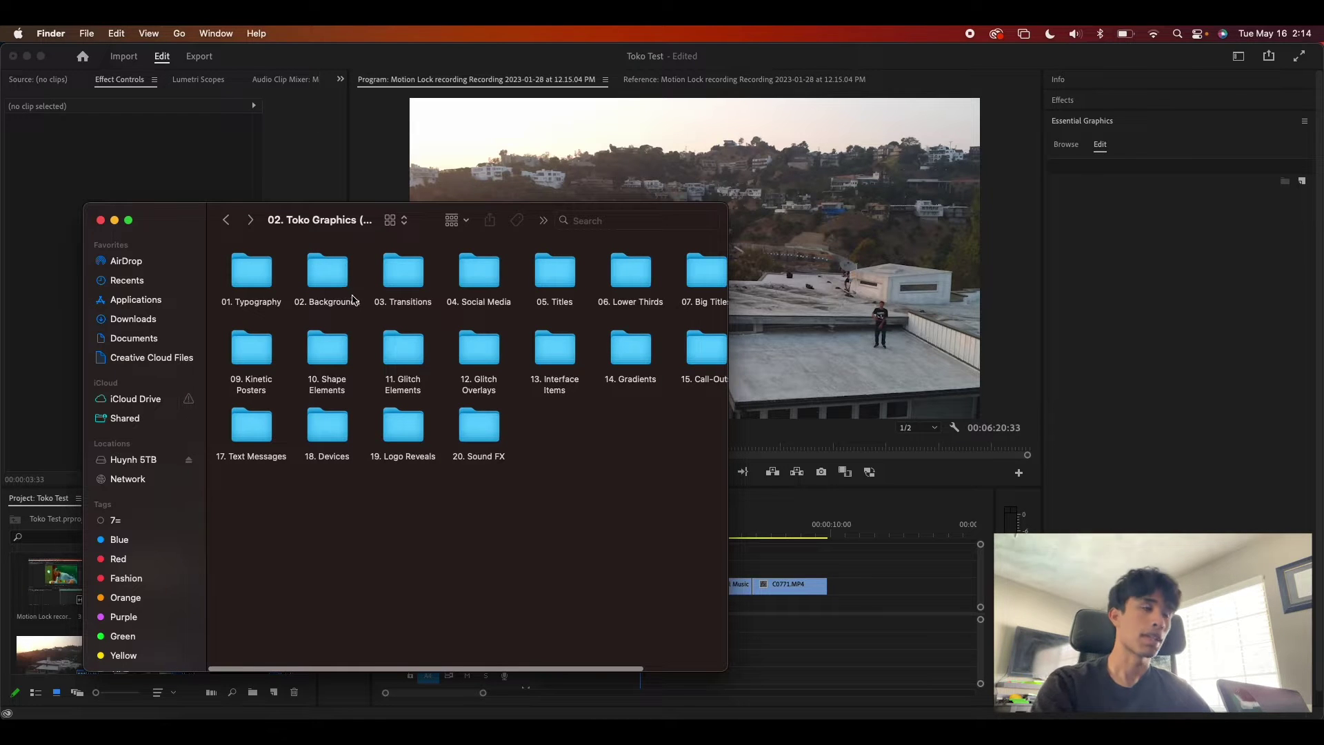
scroll(559, 434, right, 3)
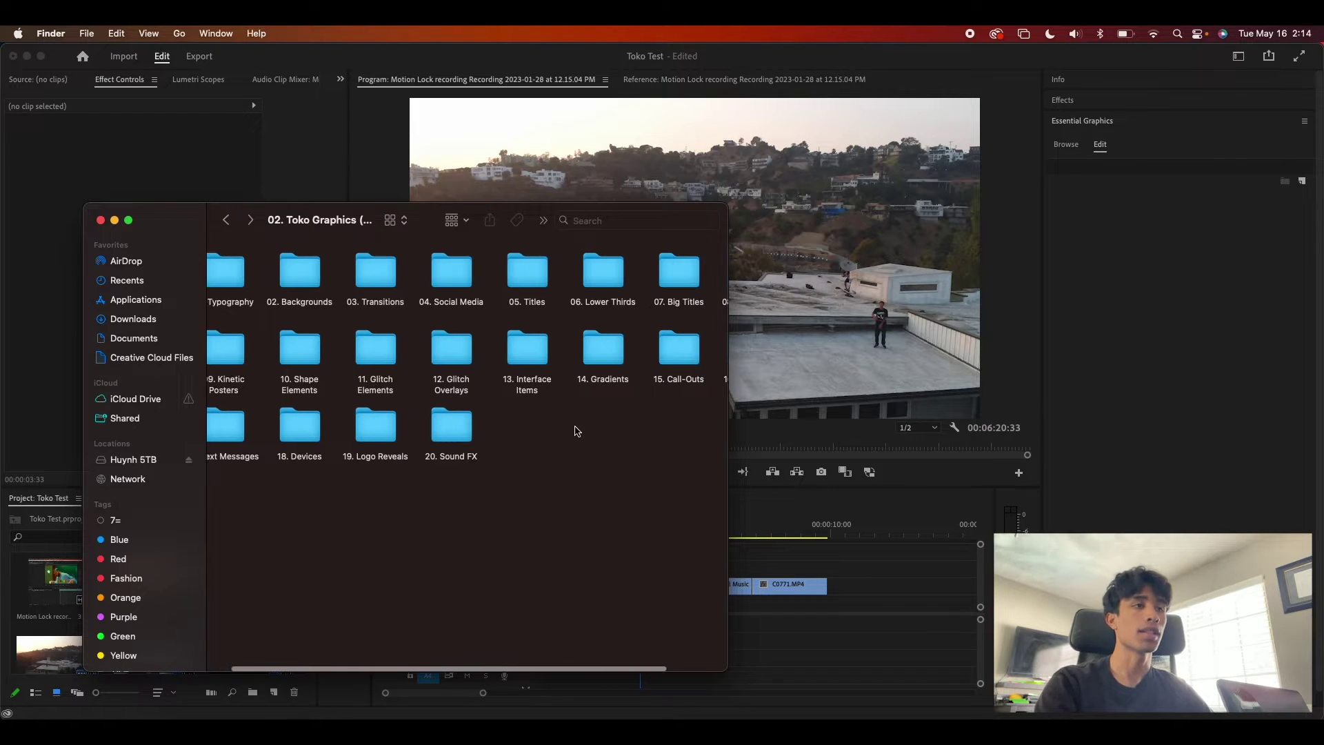
double_click(698, 282)
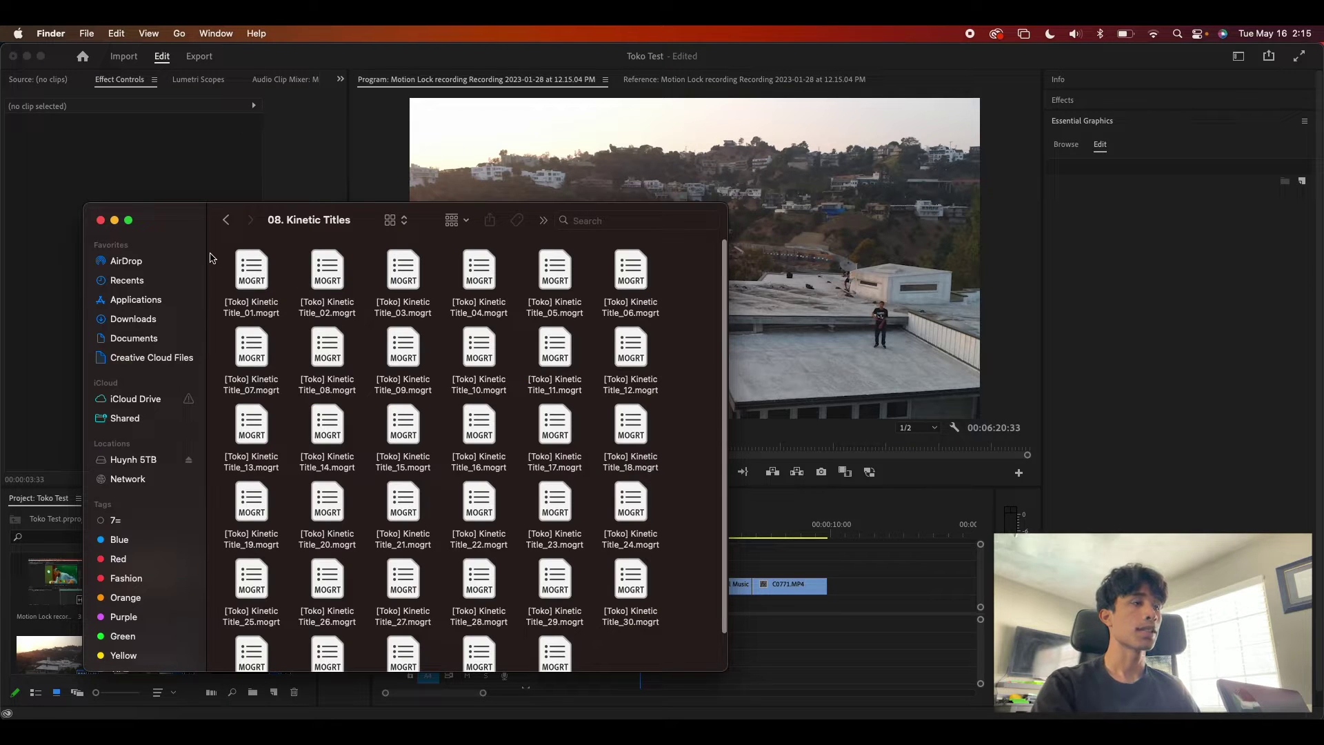
drag(211, 257, 644, 256)
click(682, 269)
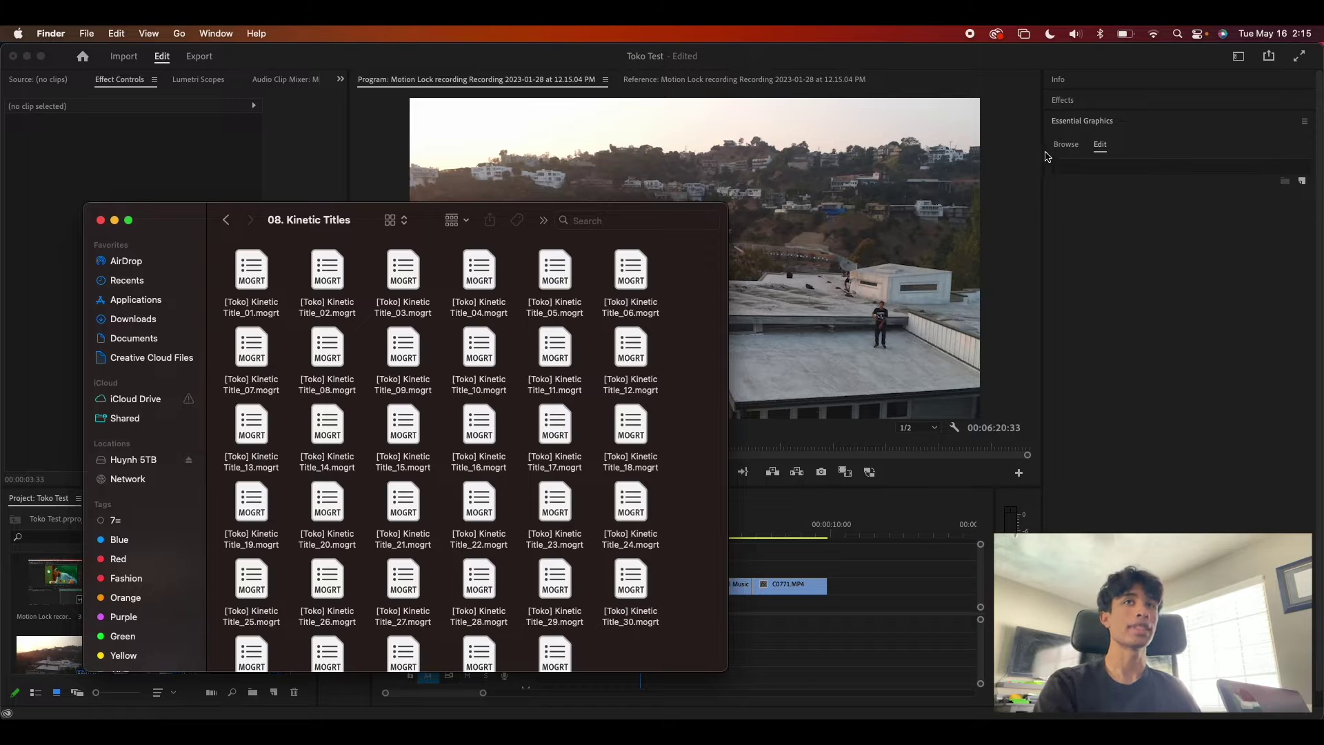
- Switch to Premiere Pro and show the template browser in Essential Graphics
click(1076, 126)
click(1076, 125)
click(1076, 126)
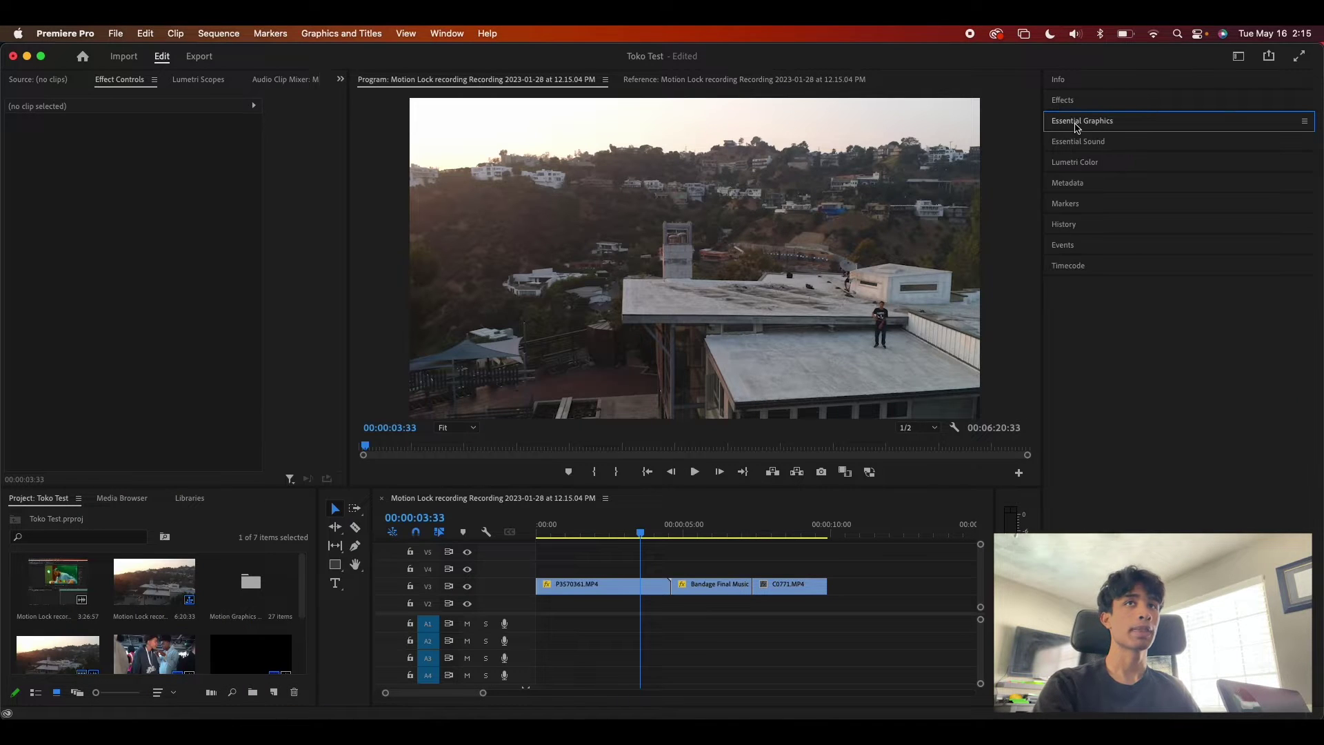
click(1096, 123)
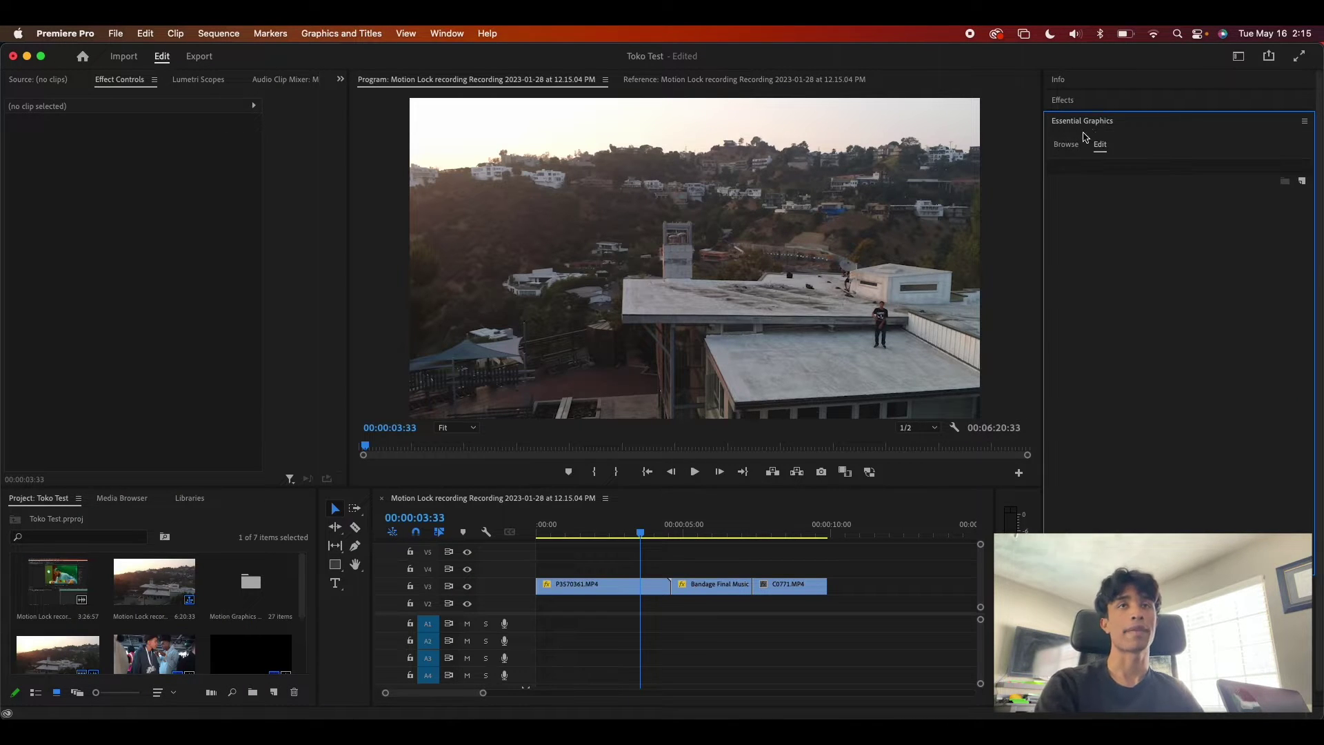
click(1067, 146)
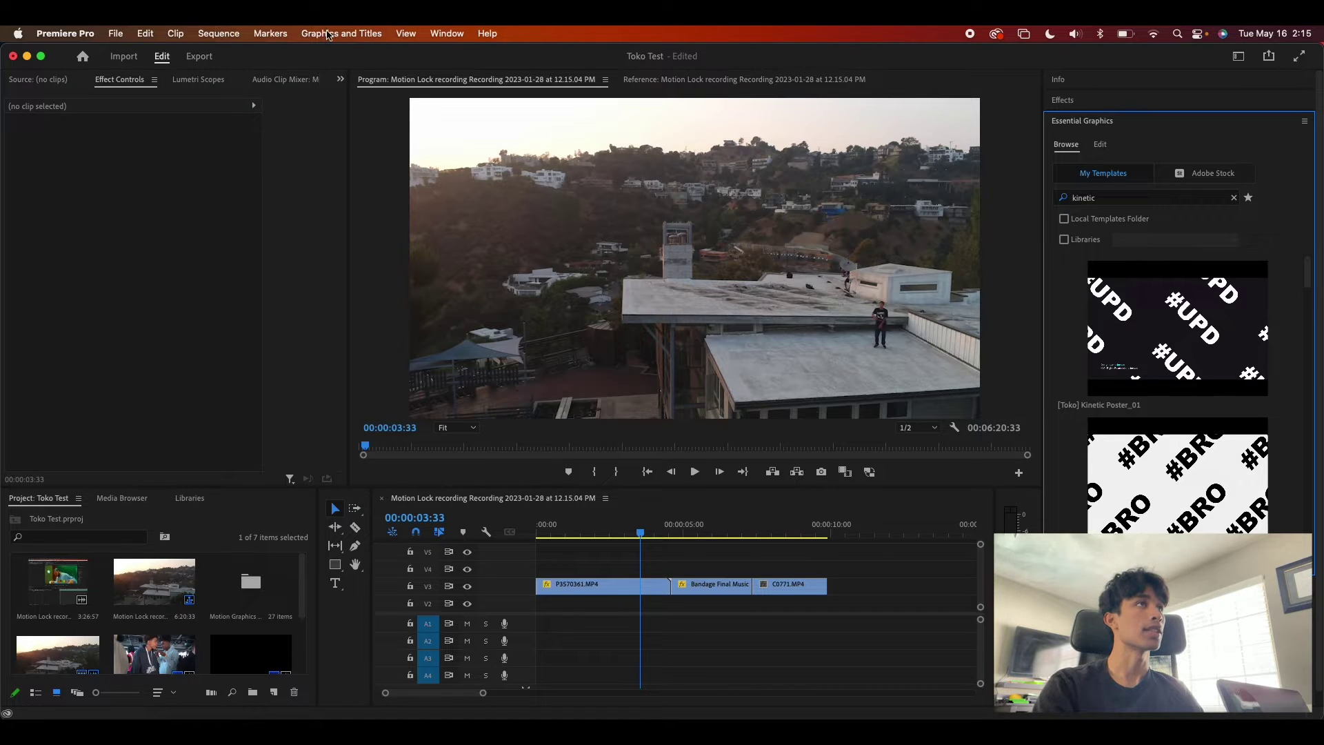
click(447, 33)
mouse_move(442, 53)
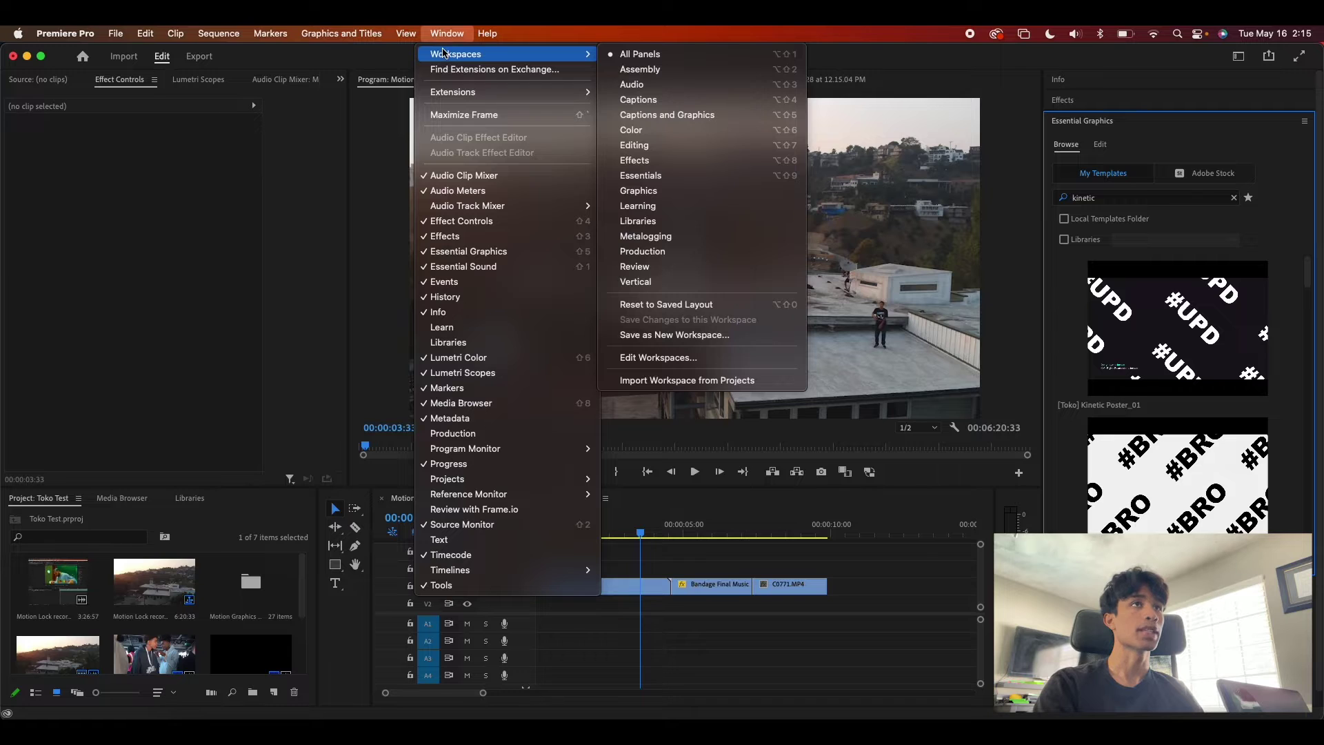
click(639, 193)
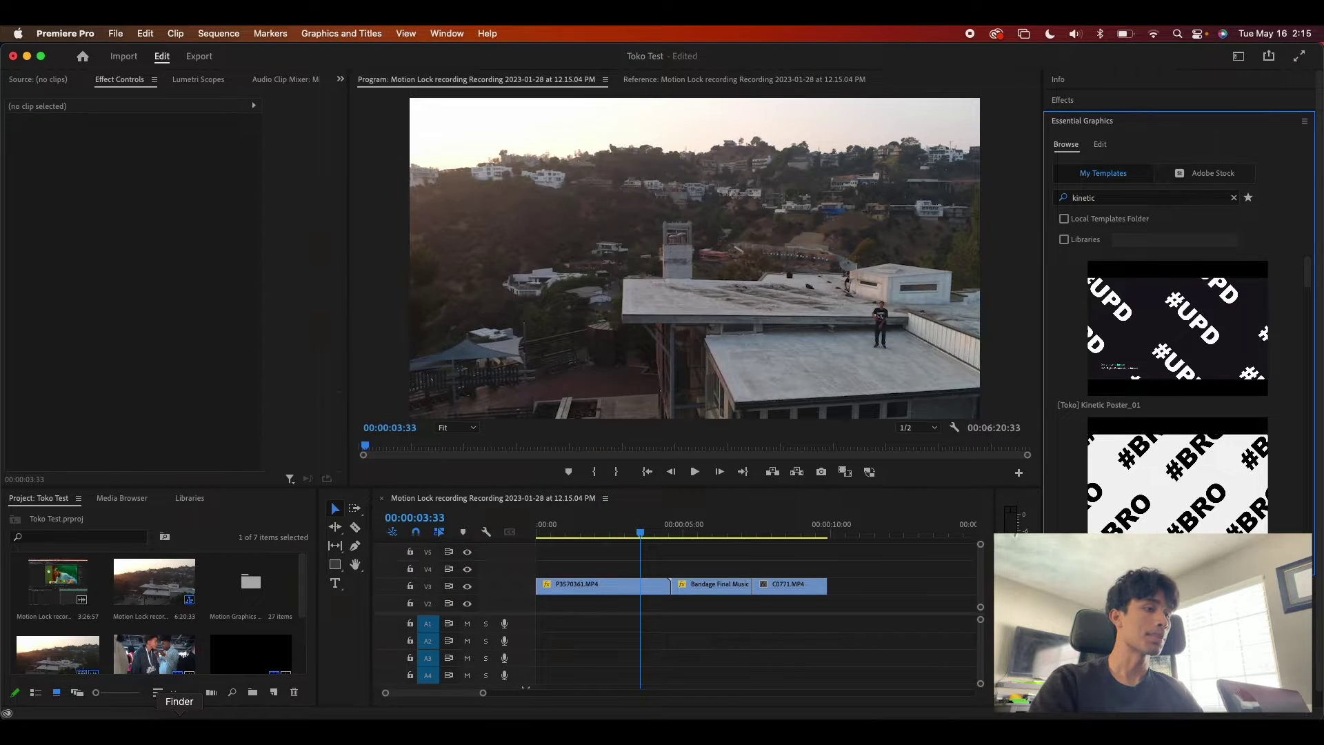
- Select all Kinetic Title templates, 01 to 35, in Finder and add them to Premiere Pro's Essential Graphics templates
click(179, 718)
drag(230, 257, 676, 669)
drag(555, 614, 1130, 370)
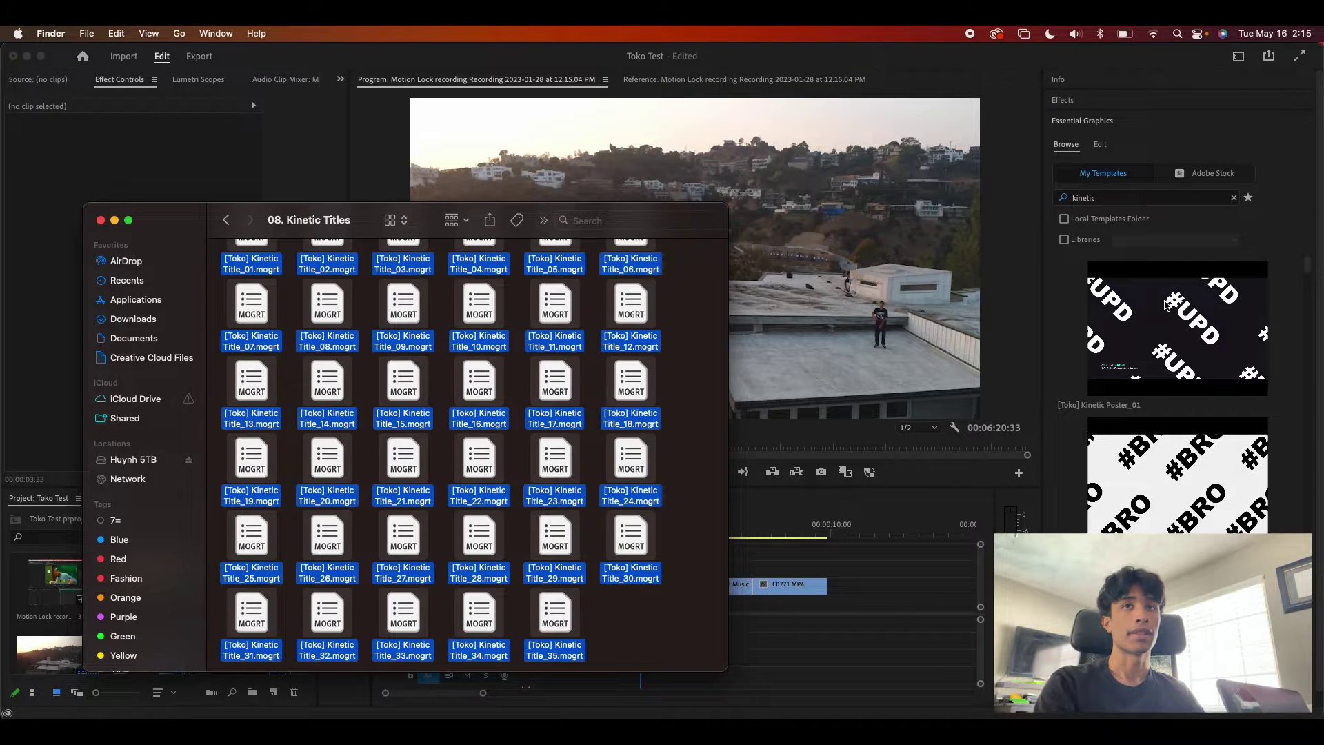
click(1131, 183)
- Place the [Toko] Kinetic Title_13 template on track V4 above the video clips, spanning the playhead
scroll(1237, 373, down, 20)
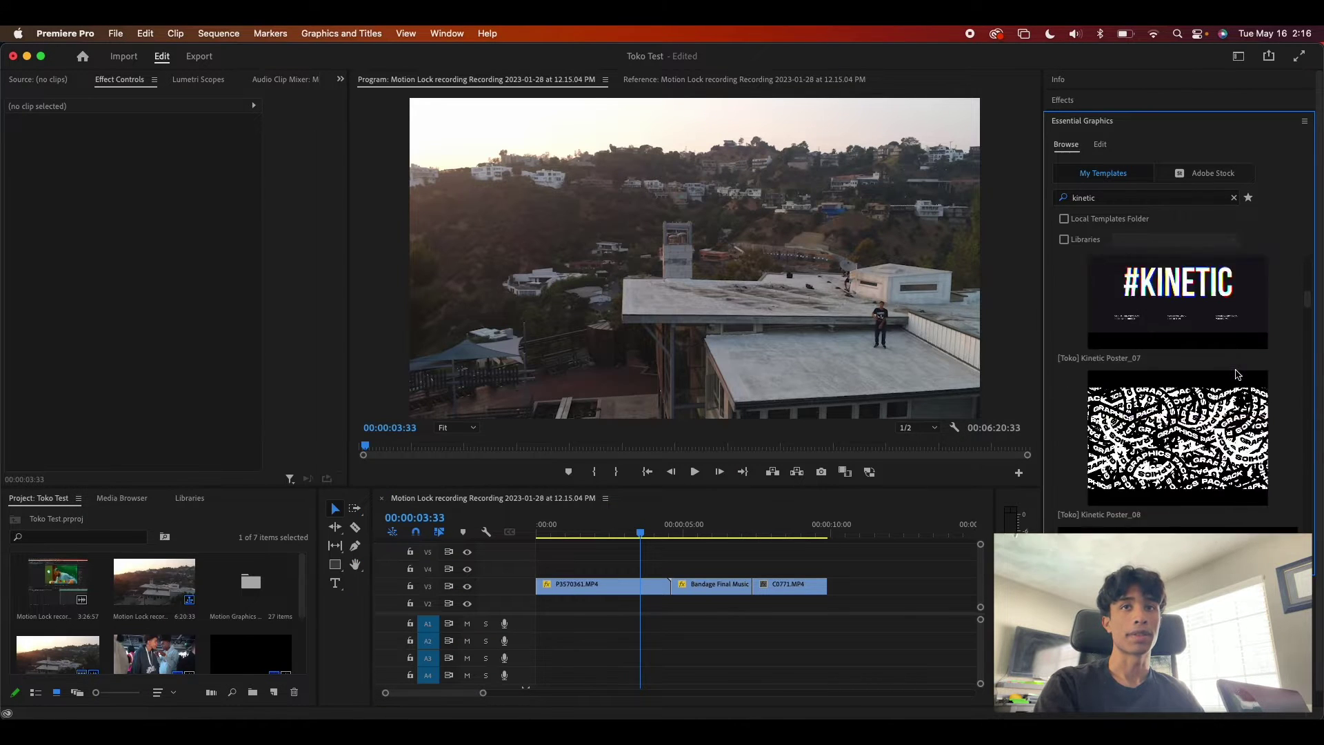
scroll(1236, 373, down, 15)
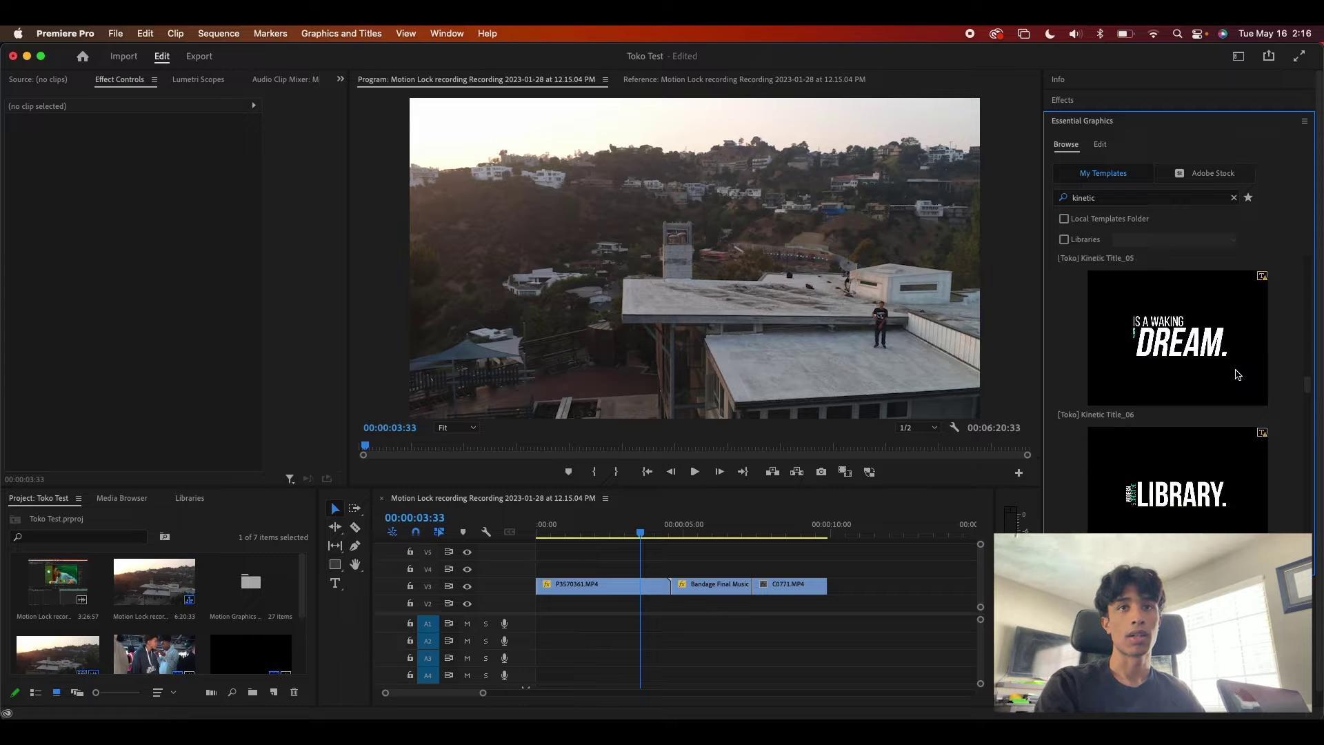
scroll(1237, 373, down, 10)
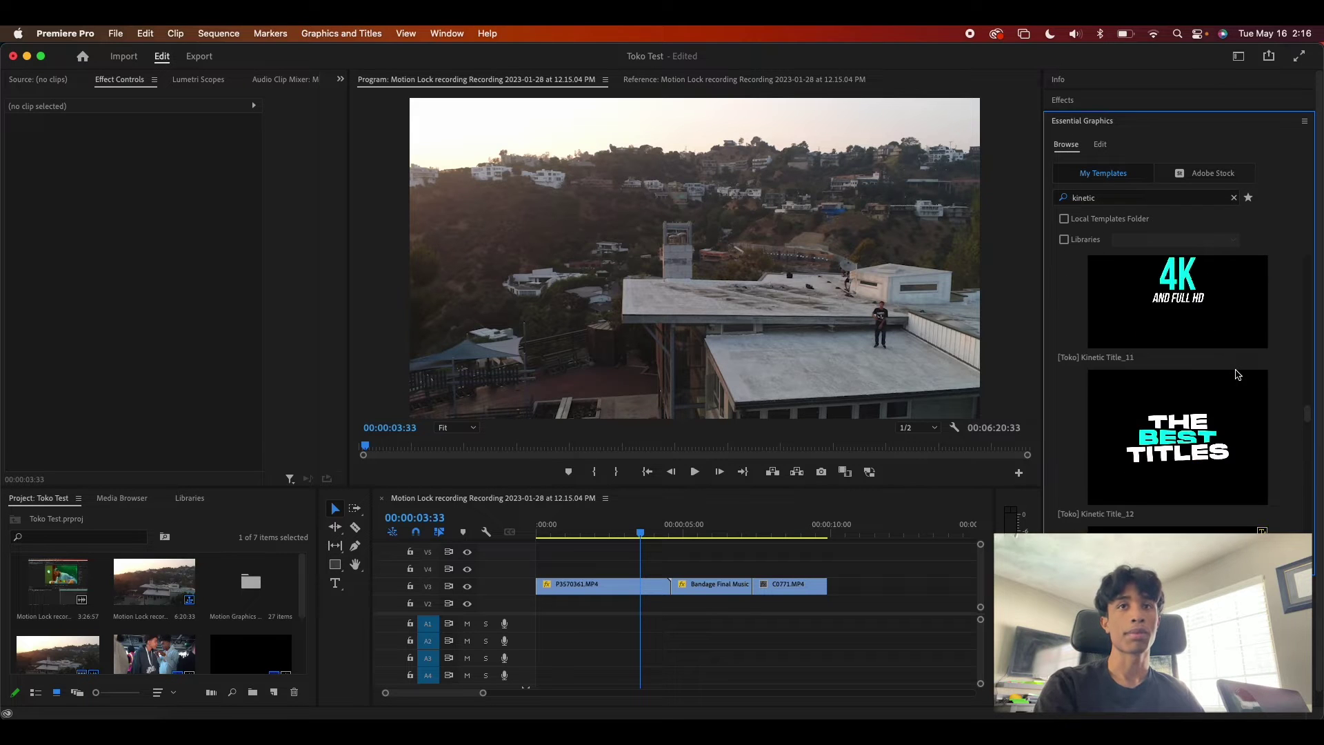
drag(1218, 382, 655, 574)
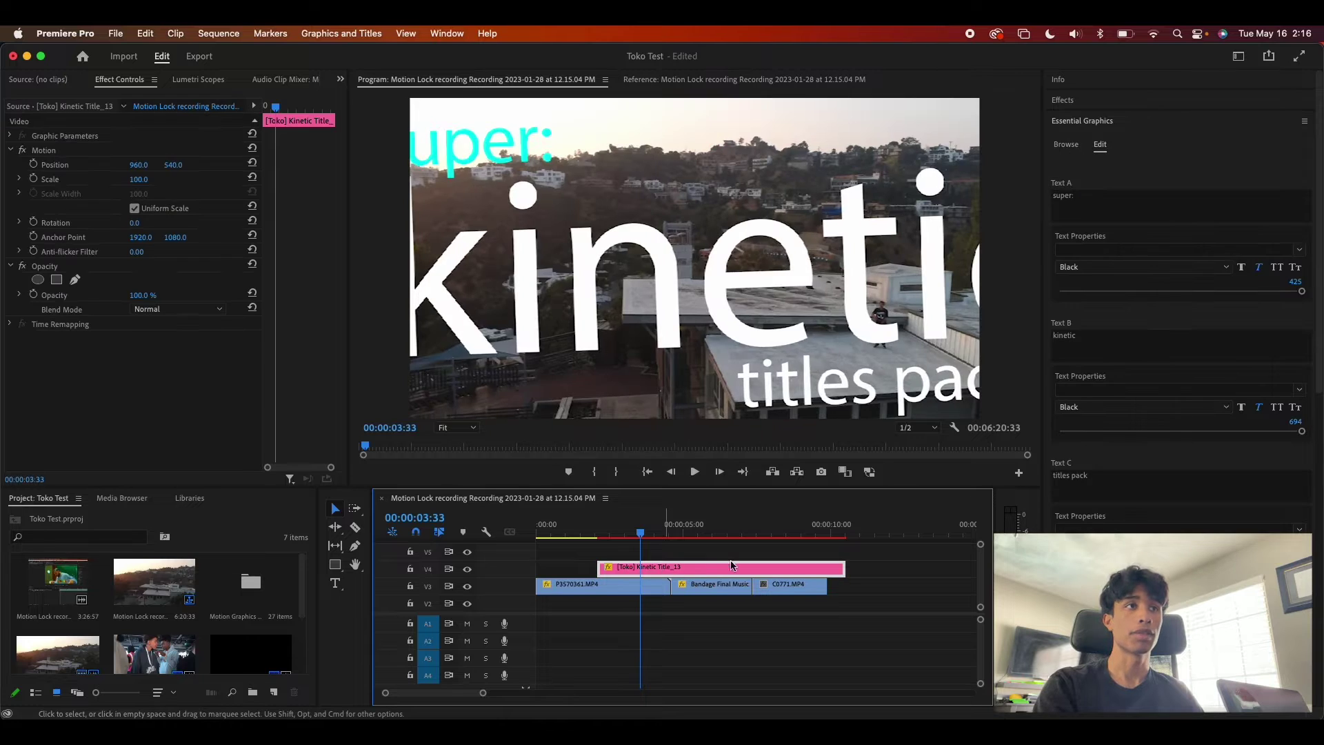
click(821, 506)
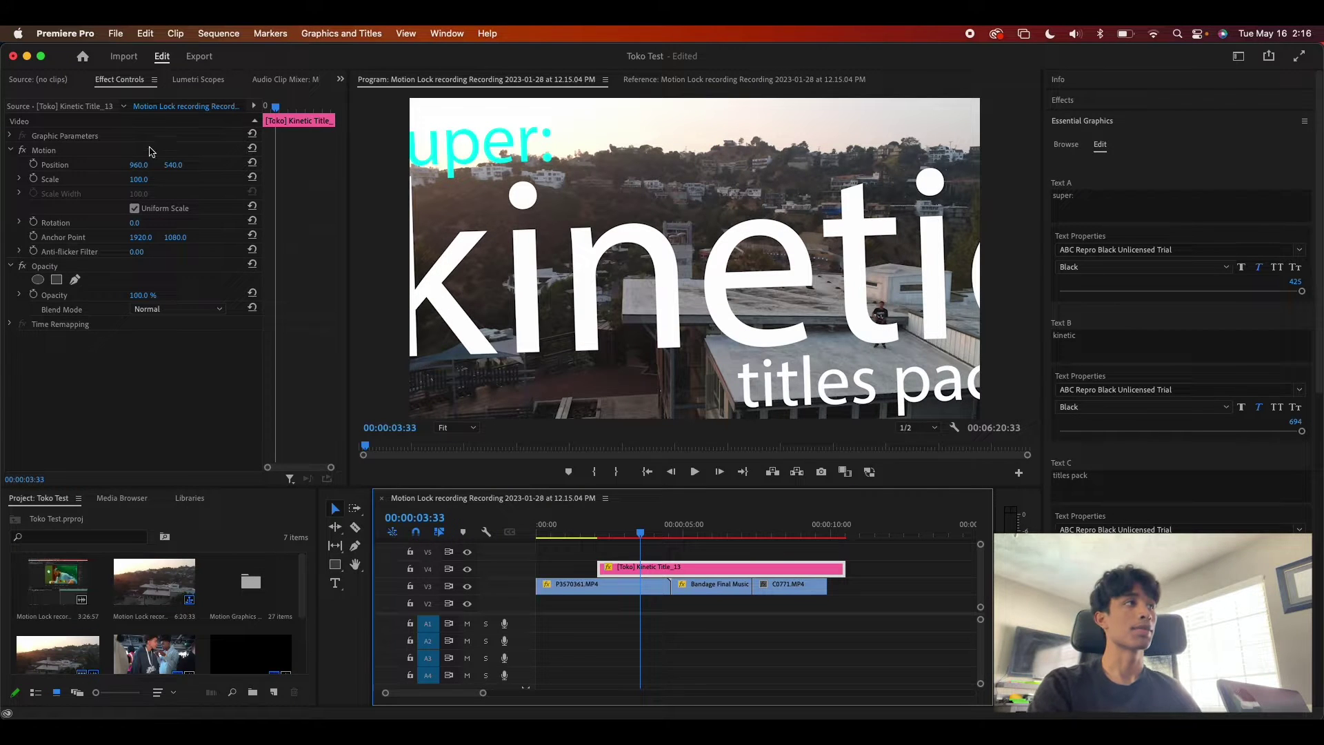
- Try scaling the kinetic title clip down to 28, and delete it from the timeline
drag(146, 178, 104, 178)
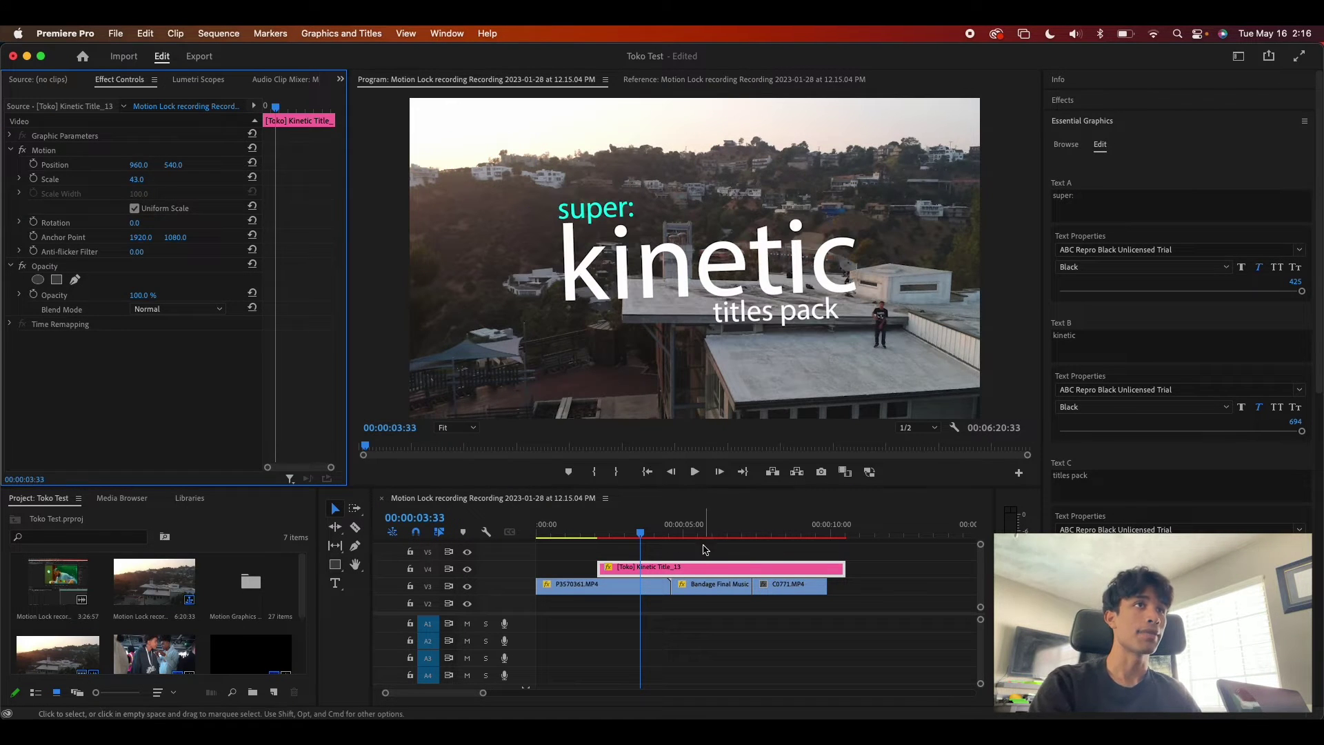
click(138, 180)
text(102)
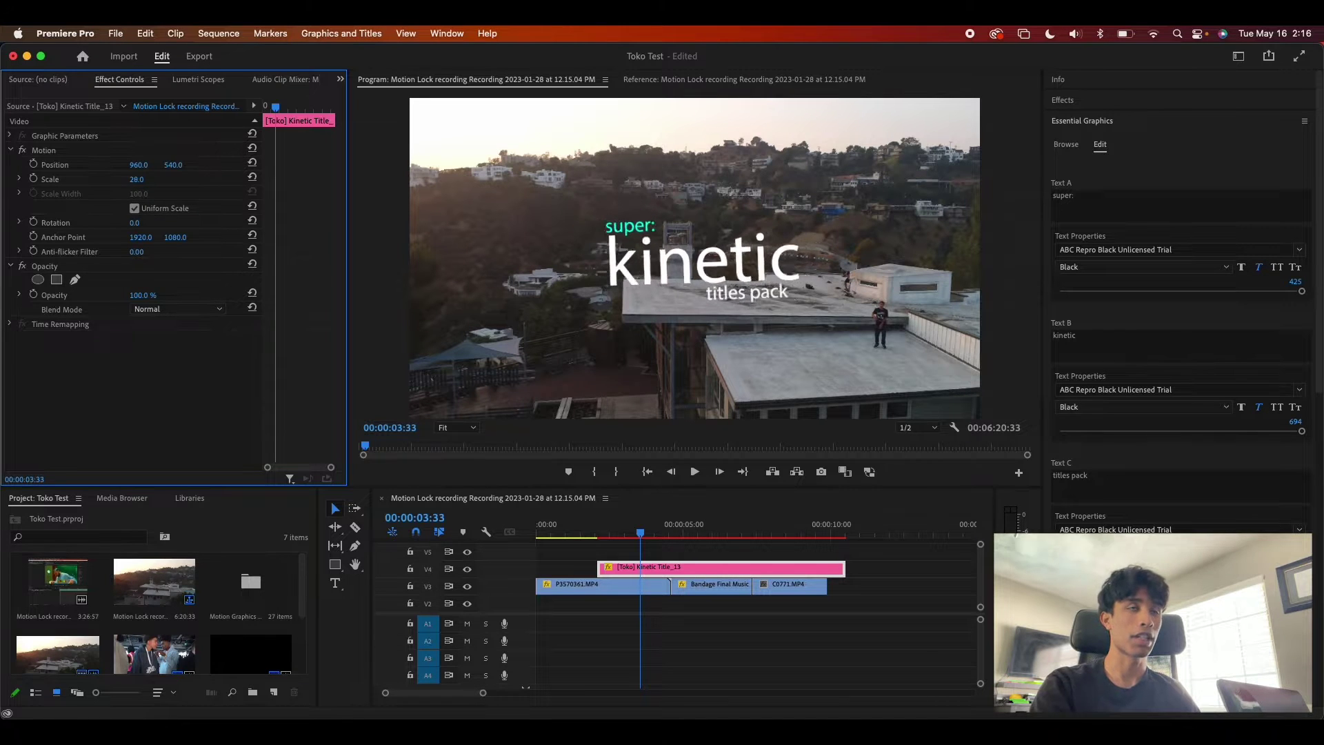
key(Return)
drag(138, 179, 96, 179)
key(Delete)
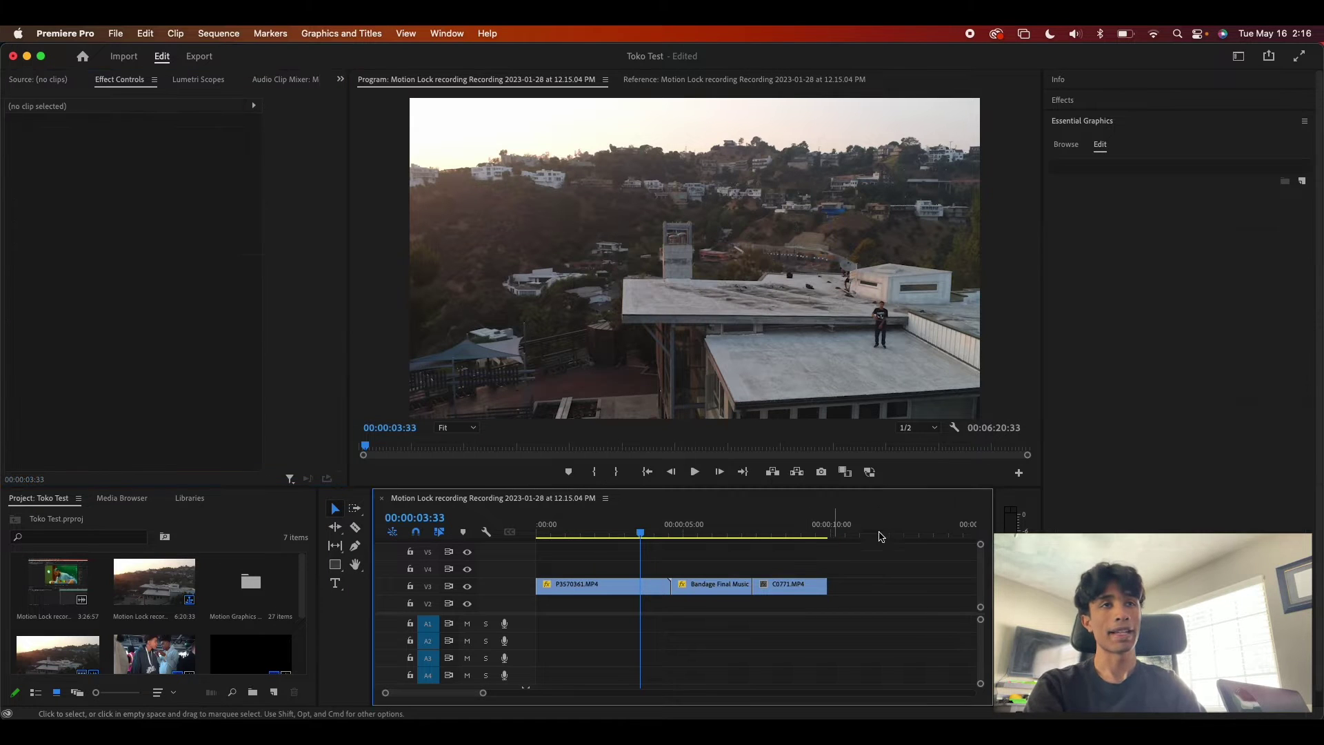
- Return to the template browser in Essential Graphics and search the templates for "toko"
click(1076, 145)
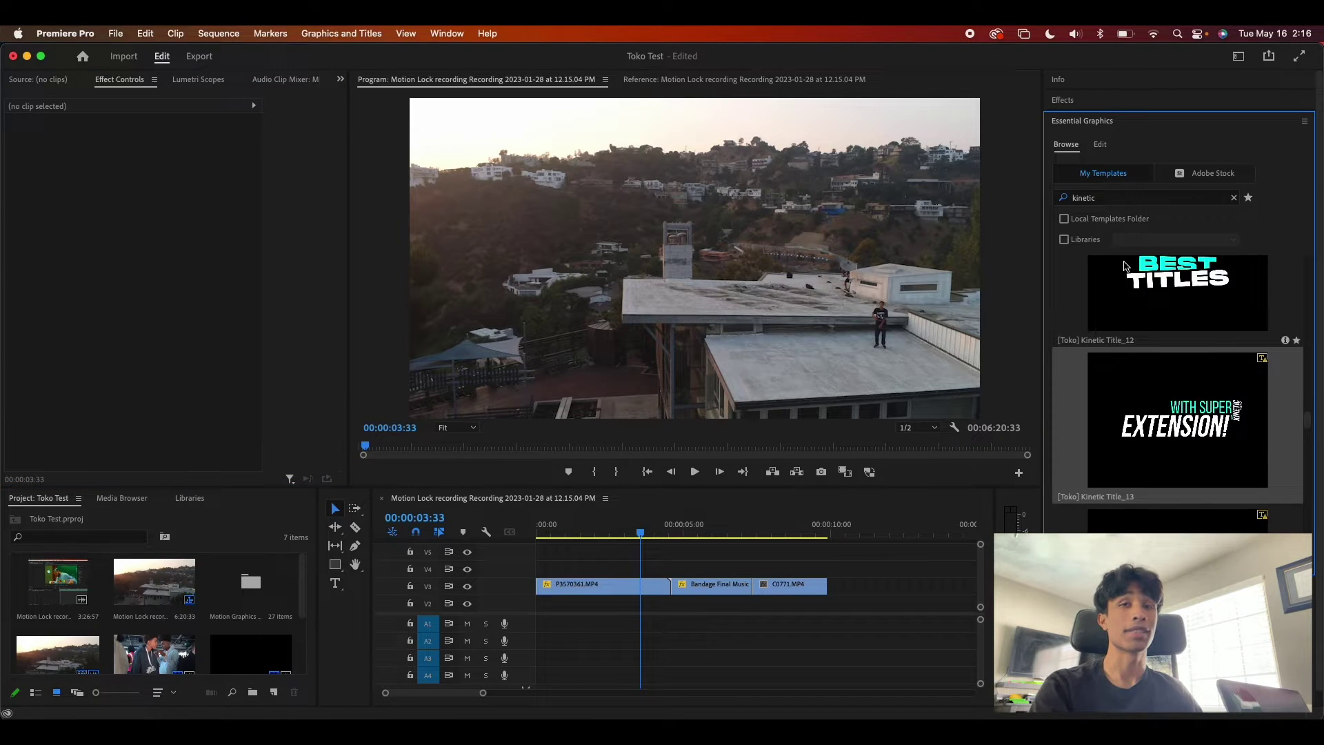
scroll(1126, 266, up, 15)
double_click(1104, 184)
text(toko)
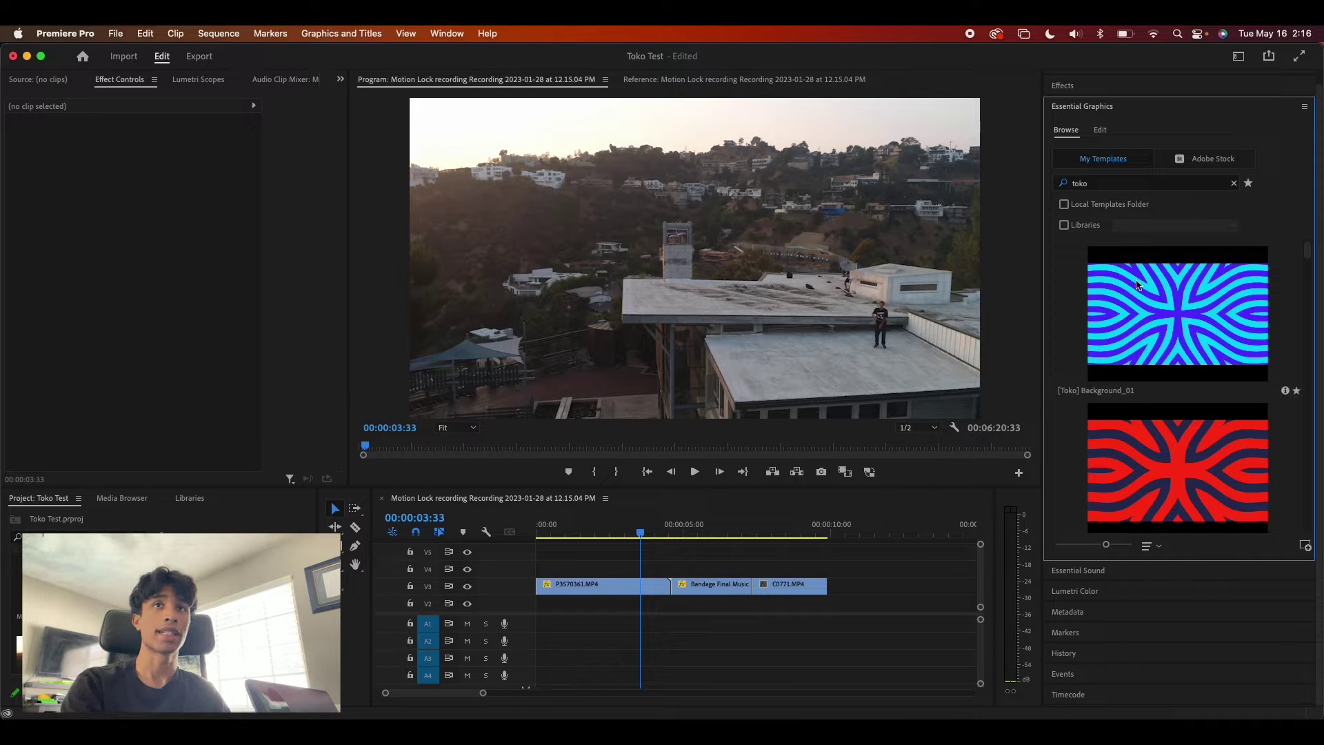
- Browse the Toko templates, examining the designs from the backgrounds through the big titles to the call-outs
scroll(1146, 364, down, 8)
scroll(1147, 364, down, 20)
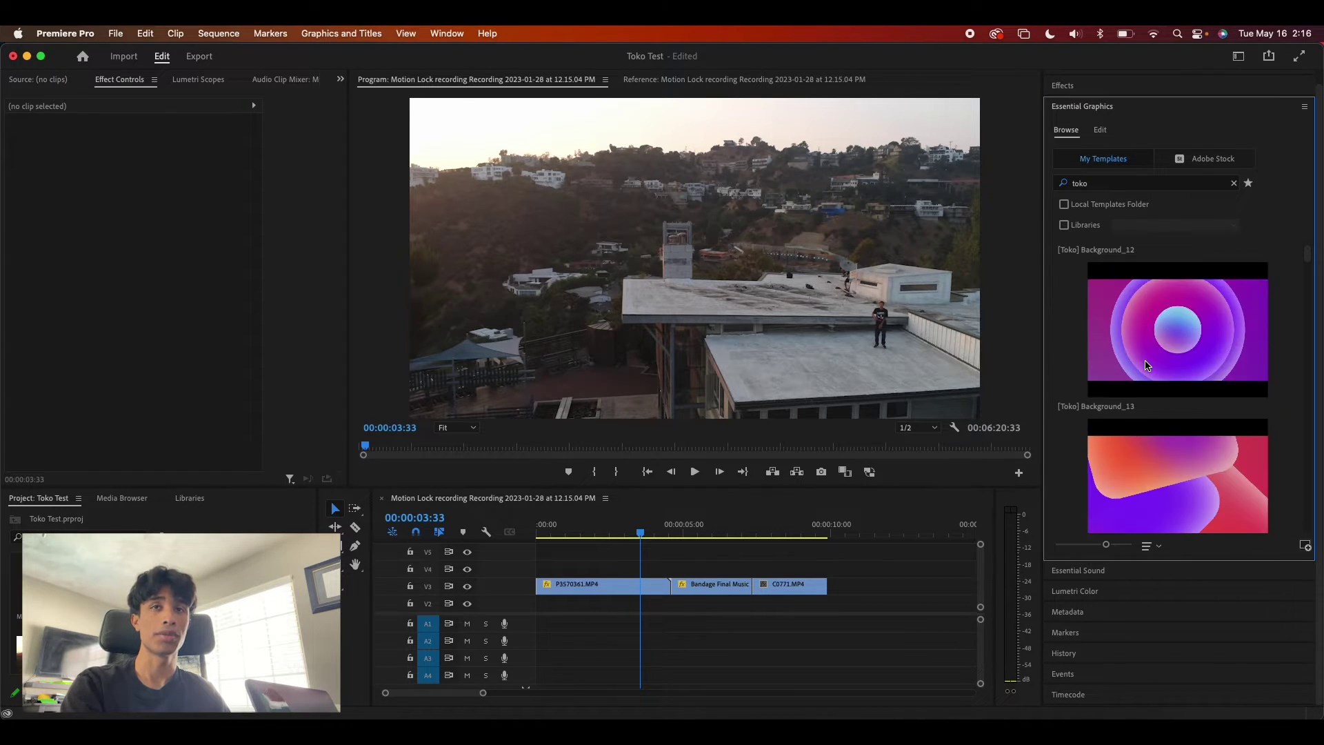
scroll(1147, 366, down, 20)
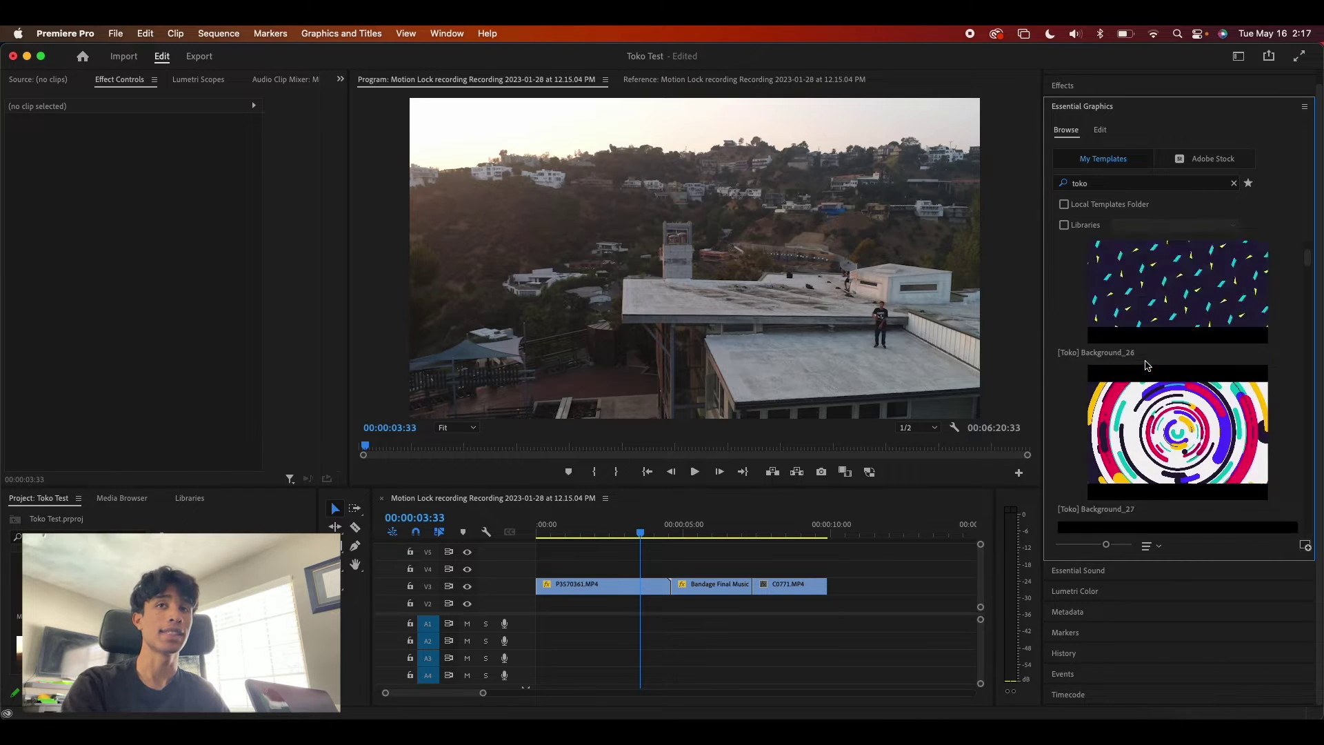
scroll(1147, 366, down, 20)
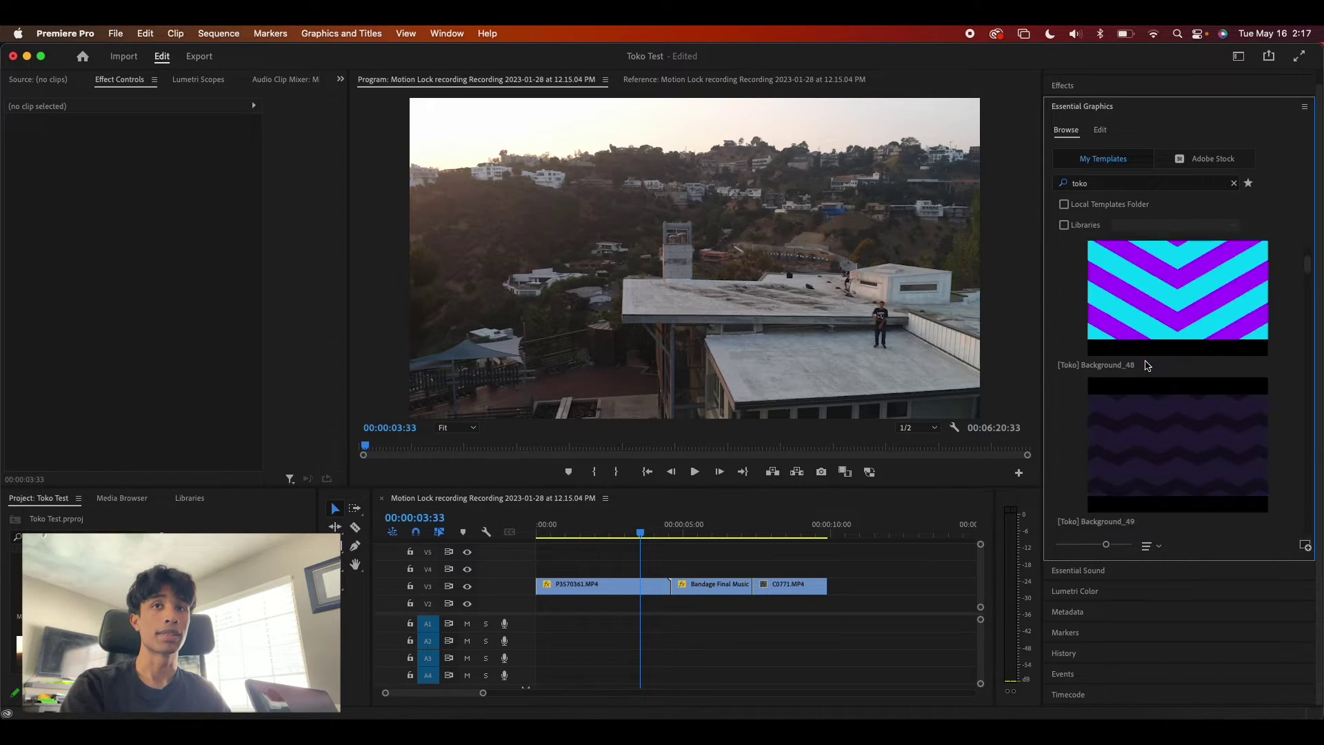
scroll(1147, 366, down, 15)
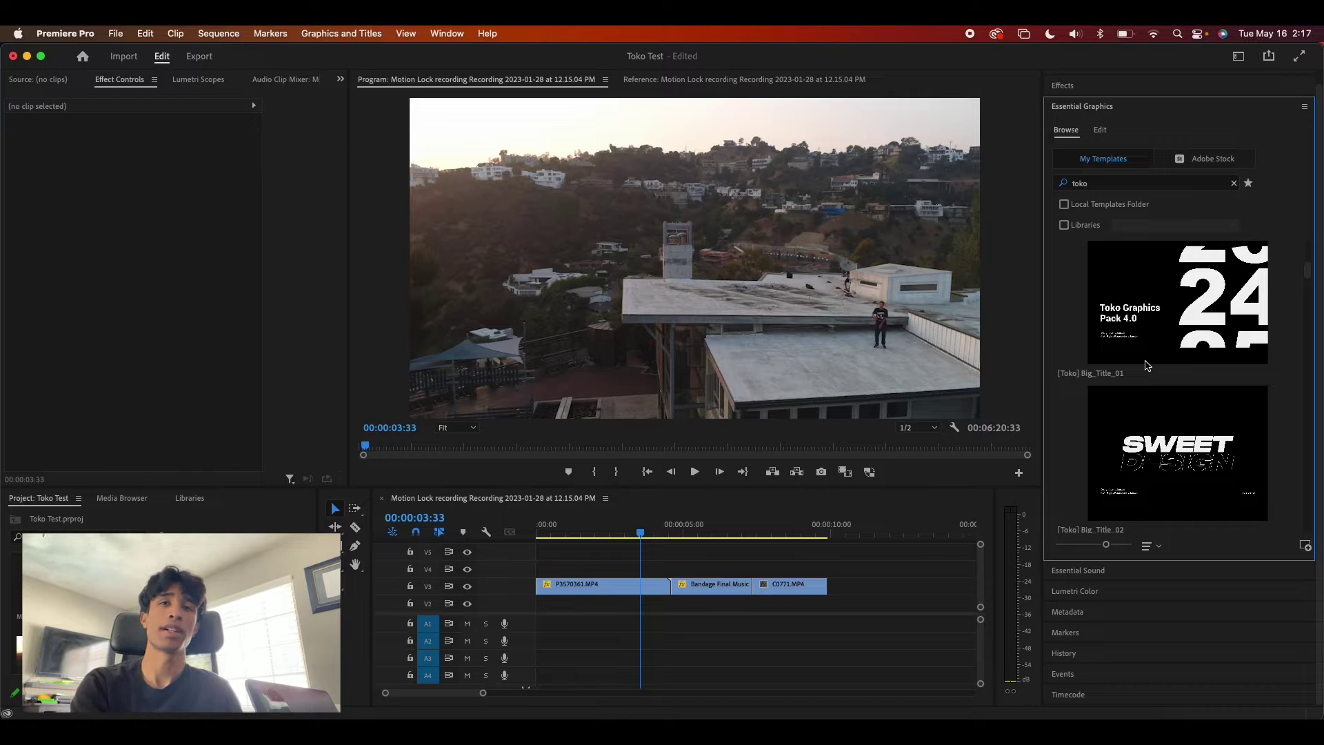
scroll(1147, 366, down, 8)
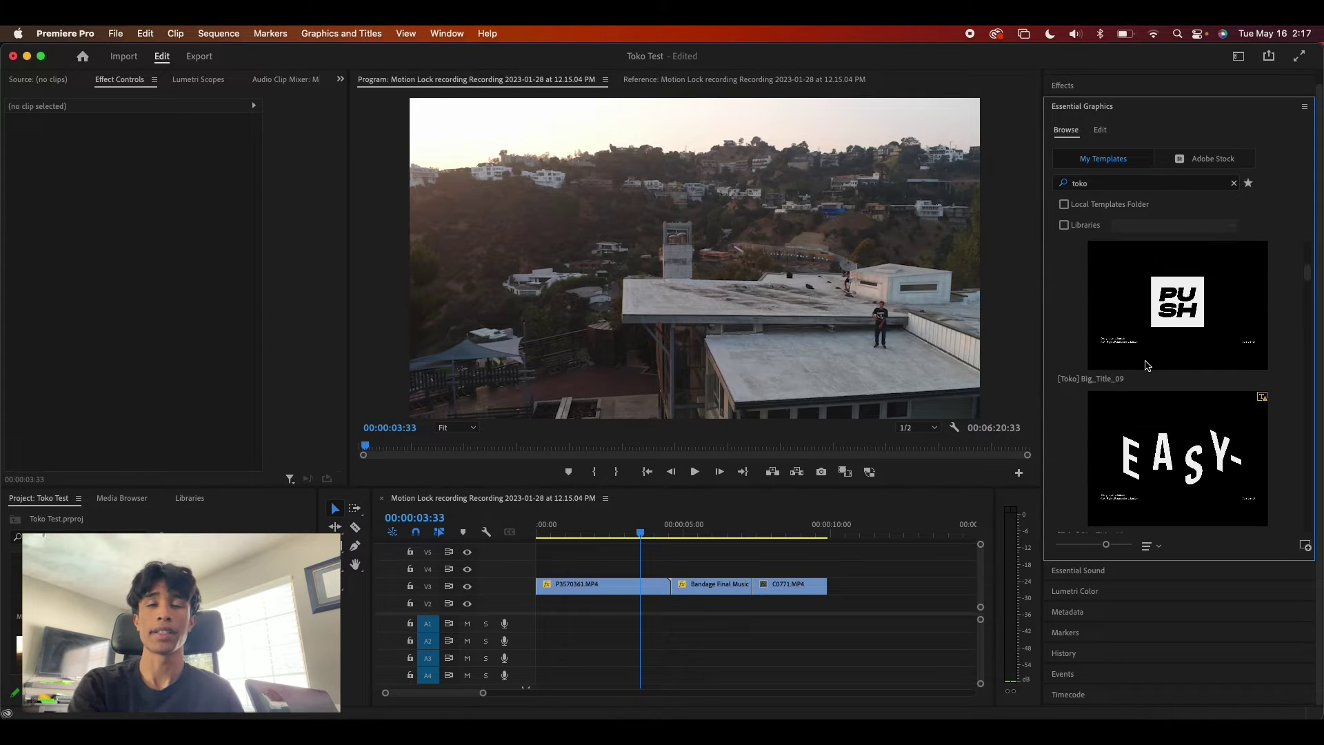
scroll(1147, 366, down, 5)
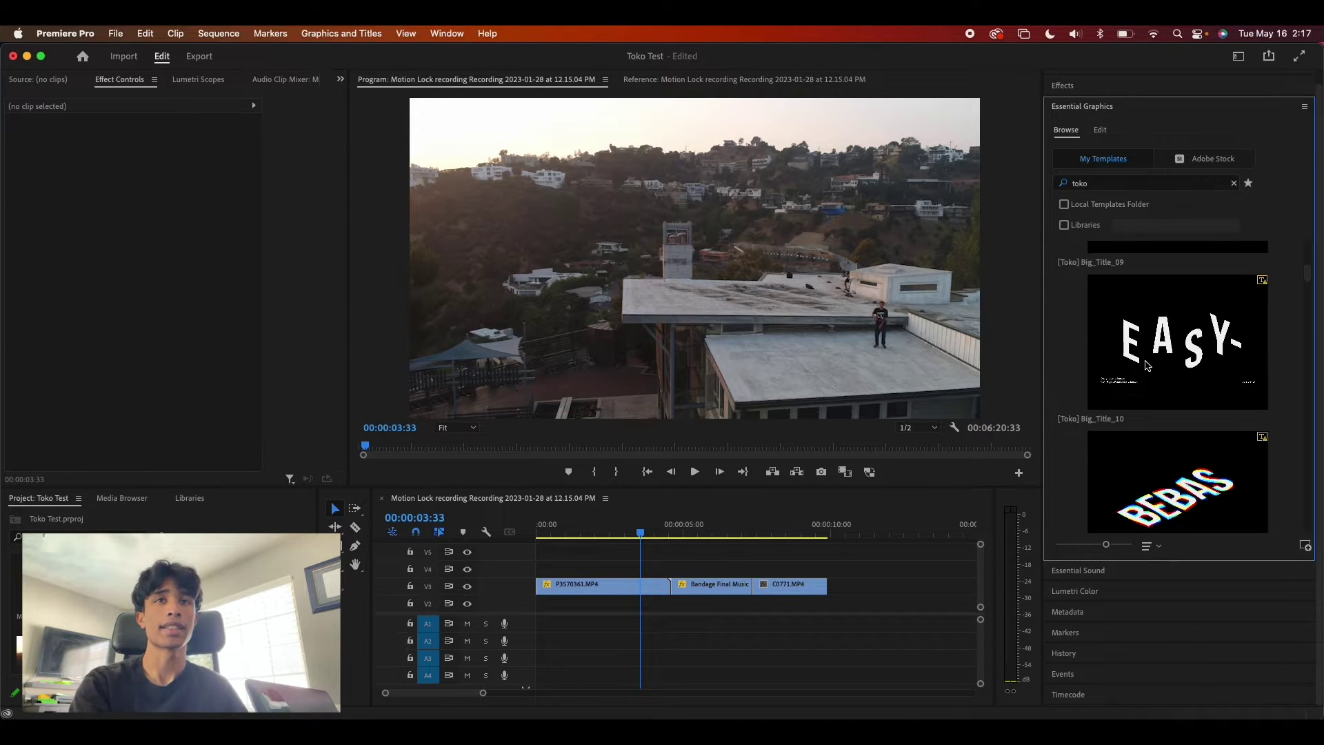
scroll(1147, 366, down, 1)
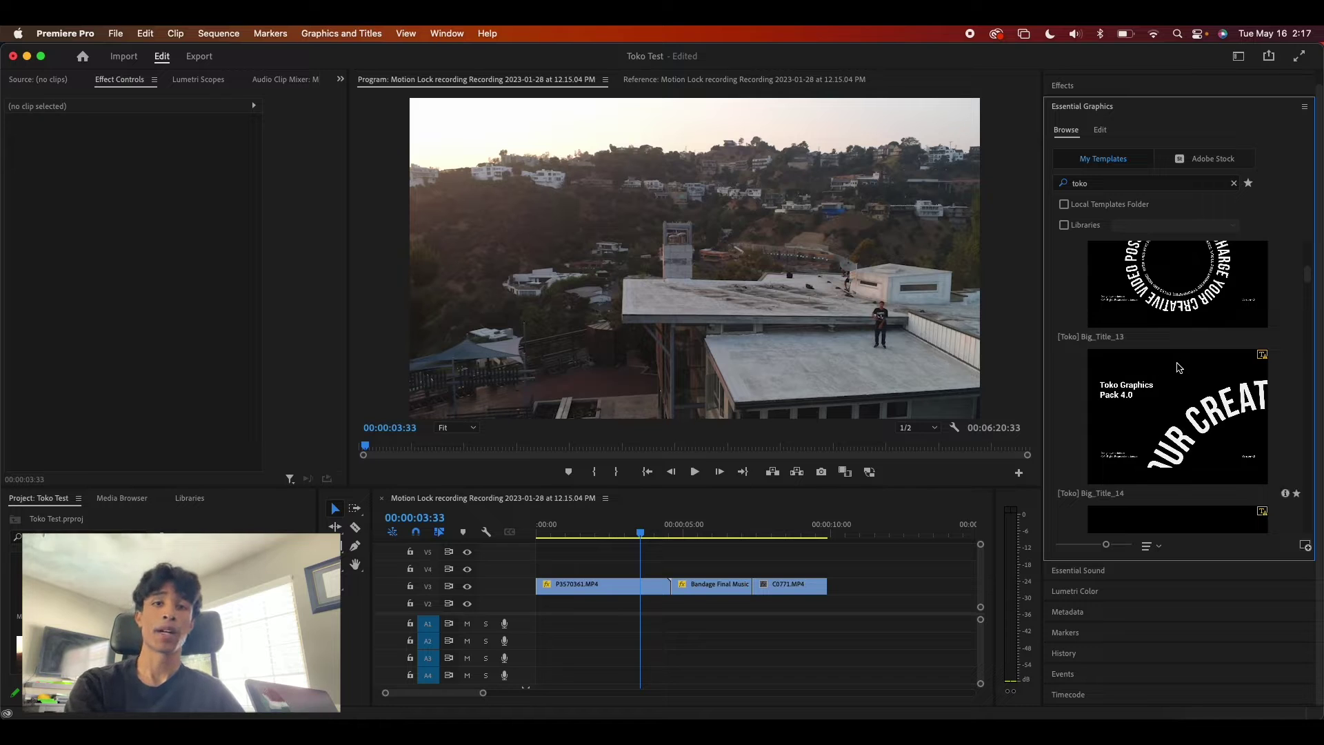
scroll(1147, 394, down, 5)
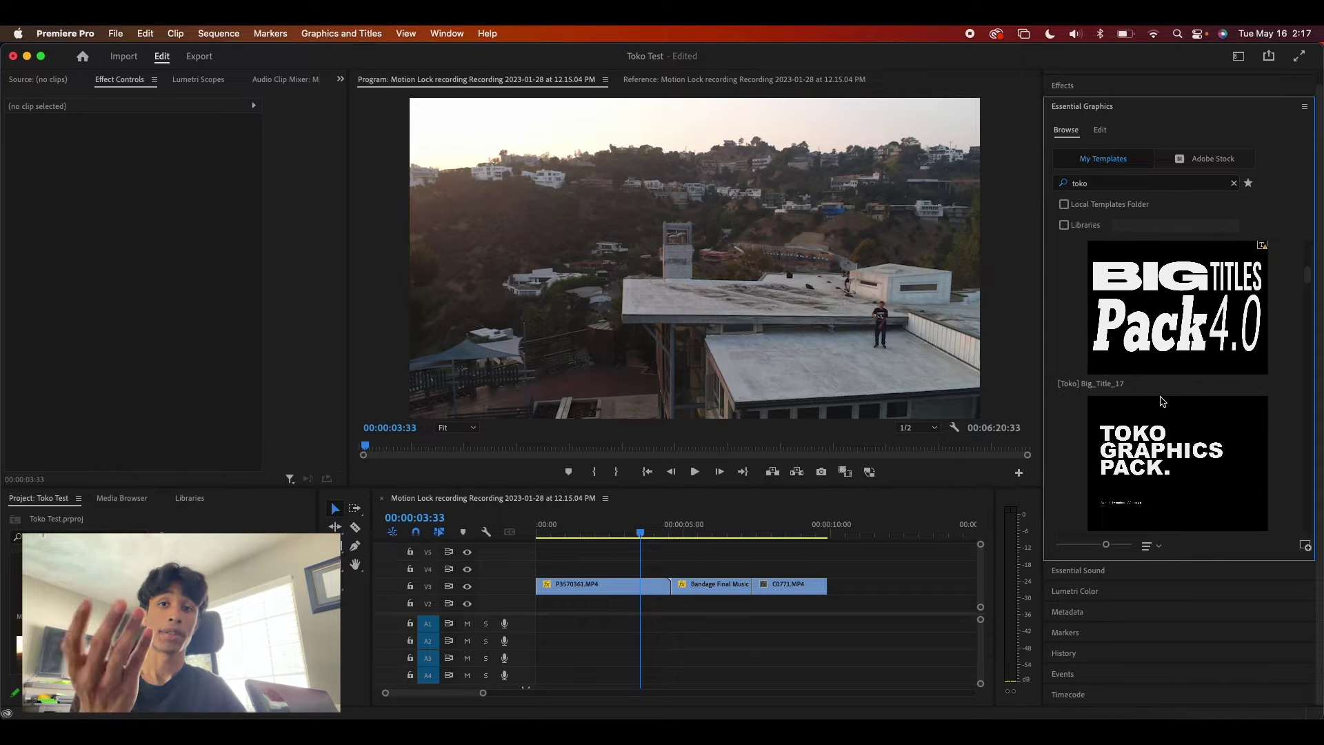
scroll(1166, 399, down, 5)
scroll(1174, 395, down, 10)
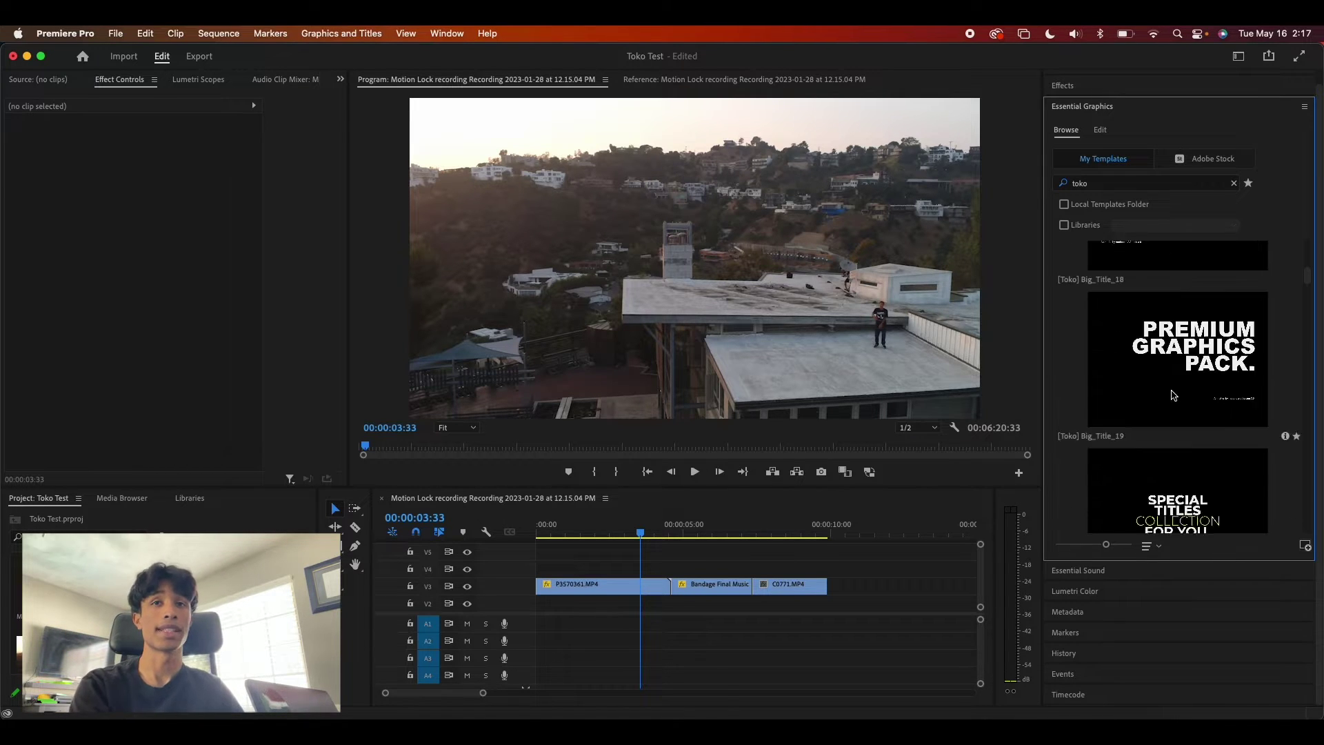
scroll(1176, 399, down, 15)
scroll(1182, 402, down, 20)
scroll(1196, 400, down, 2)
scroll(1196, 400, down, 20)
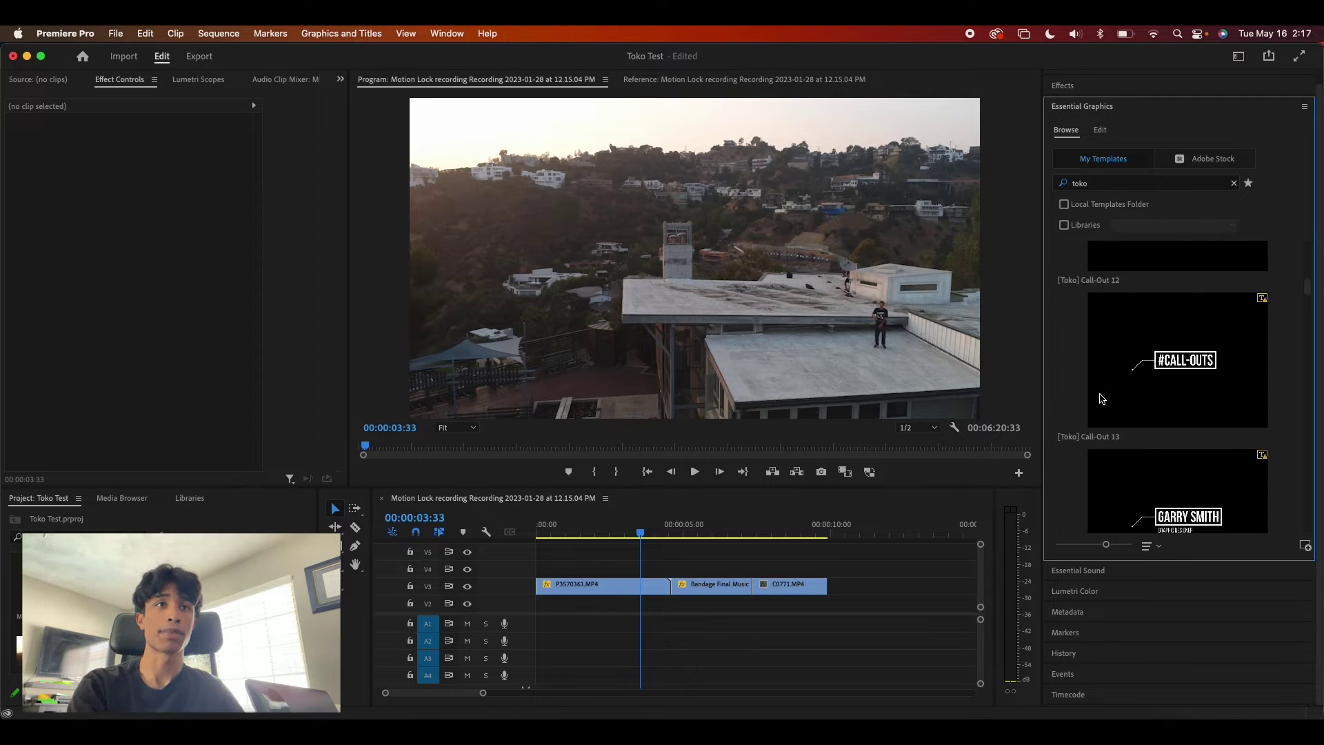
- Look through the remaining call-out templates and narrow the template search to "toko title"
scroll(1165, 396, down, 3)
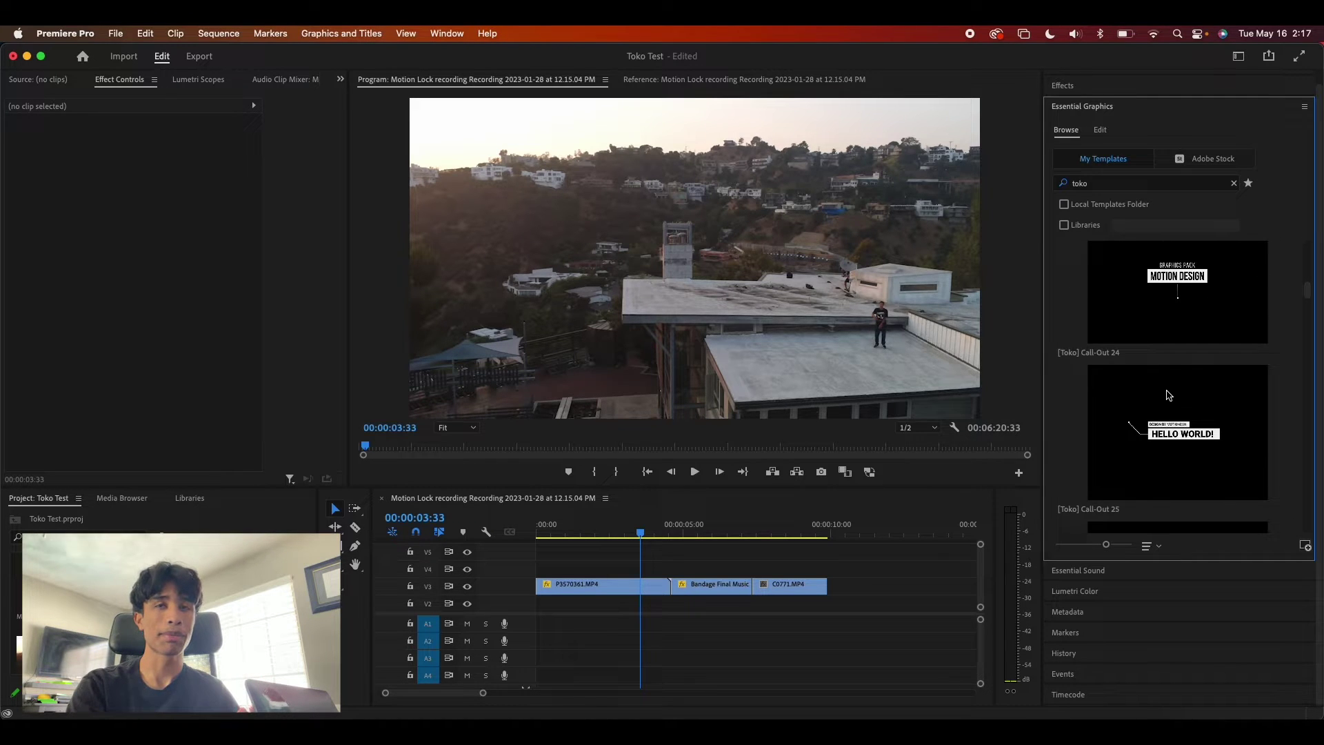
scroll(1168, 448, down, 10)
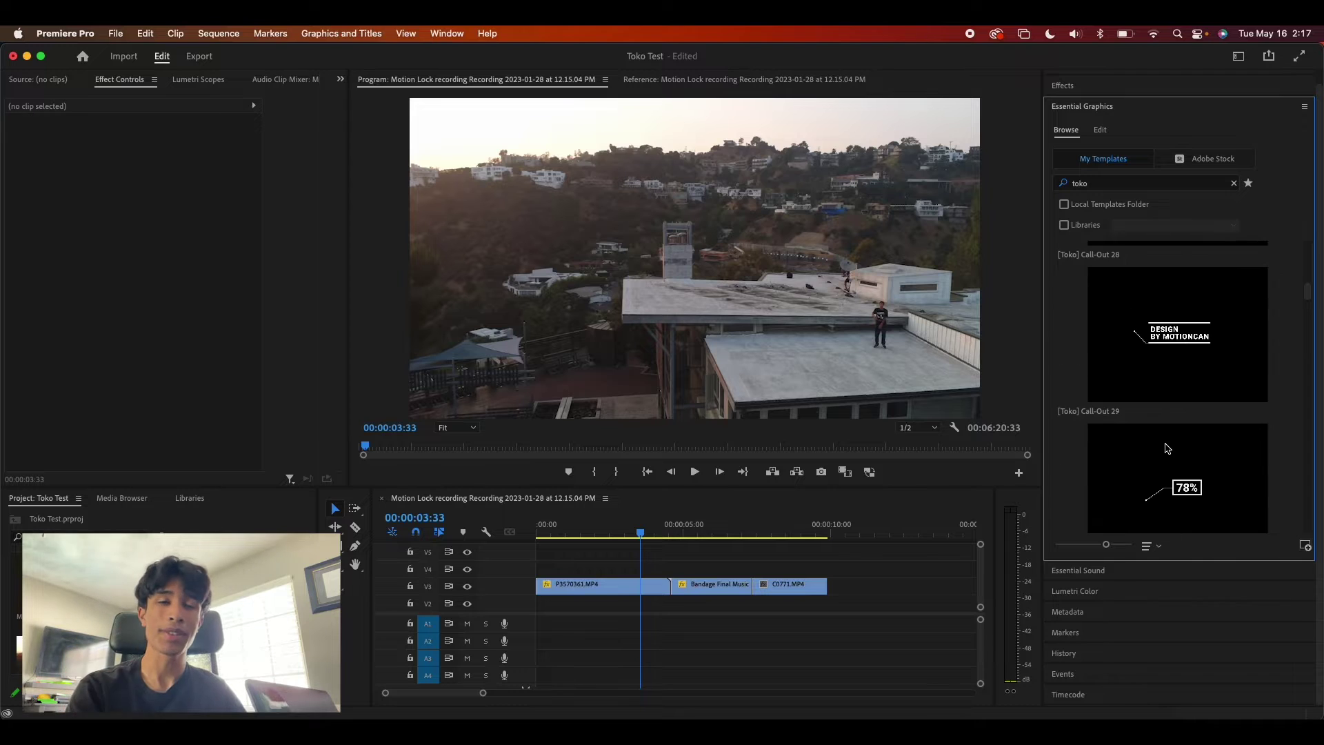
scroll(1167, 448, down, 2)
click(1124, 185)
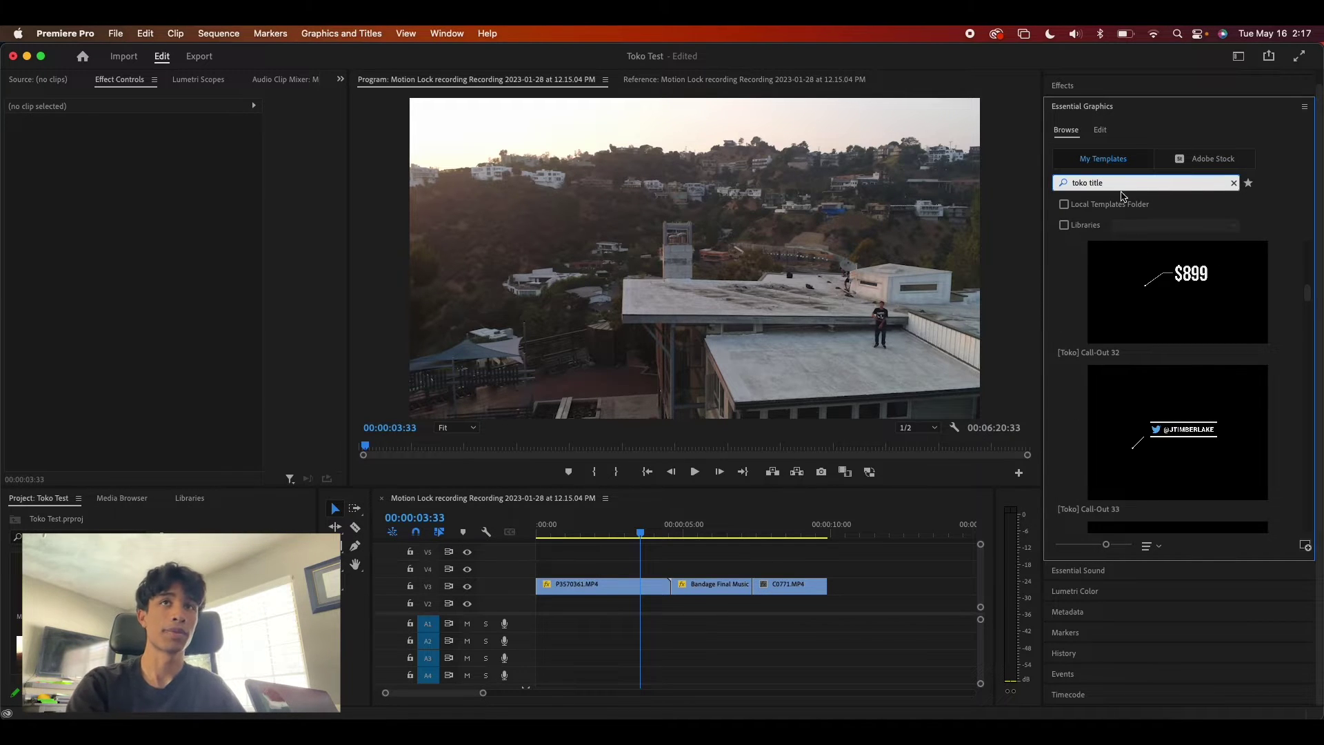
key(Return)
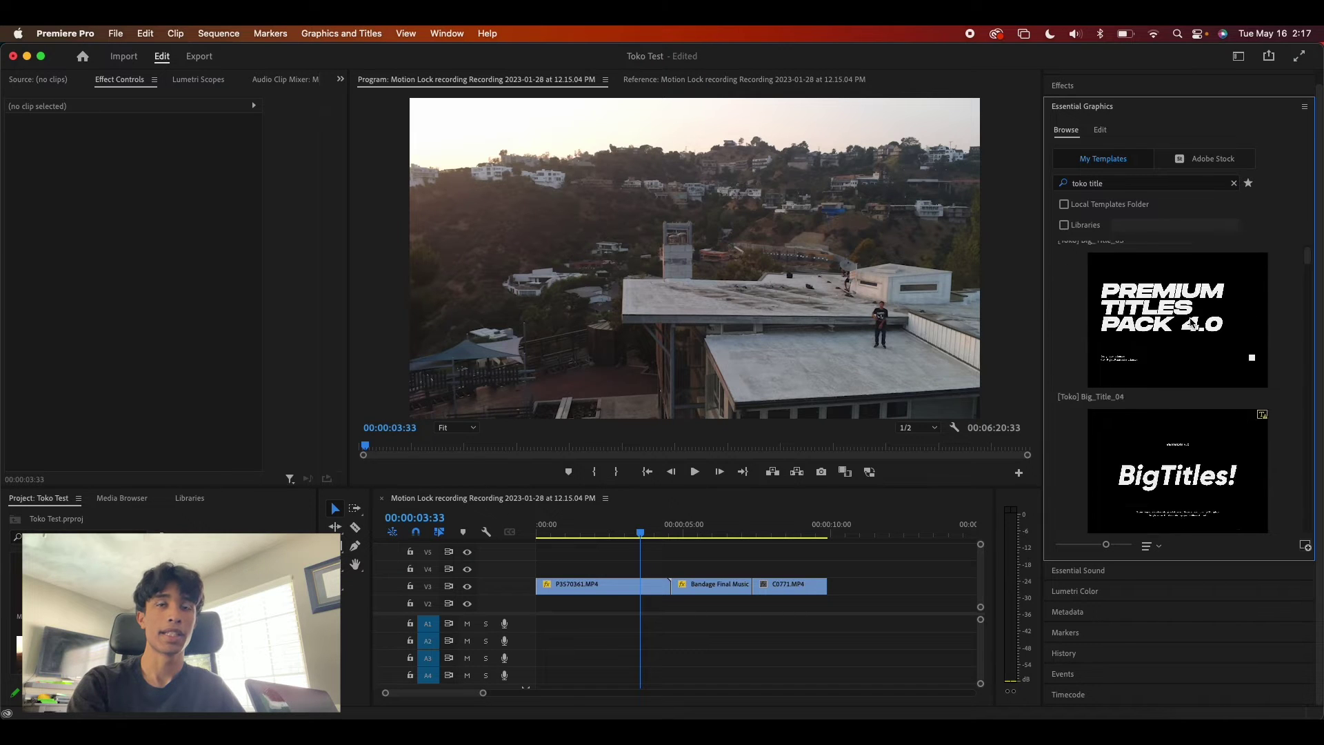
- Place the [Toko] Big_Title_02 template on track V4 above the video clips, starting at the beginning of the sequence
scroll(1191, 322, down, 5)
scroll(1192, 322, up, 5)
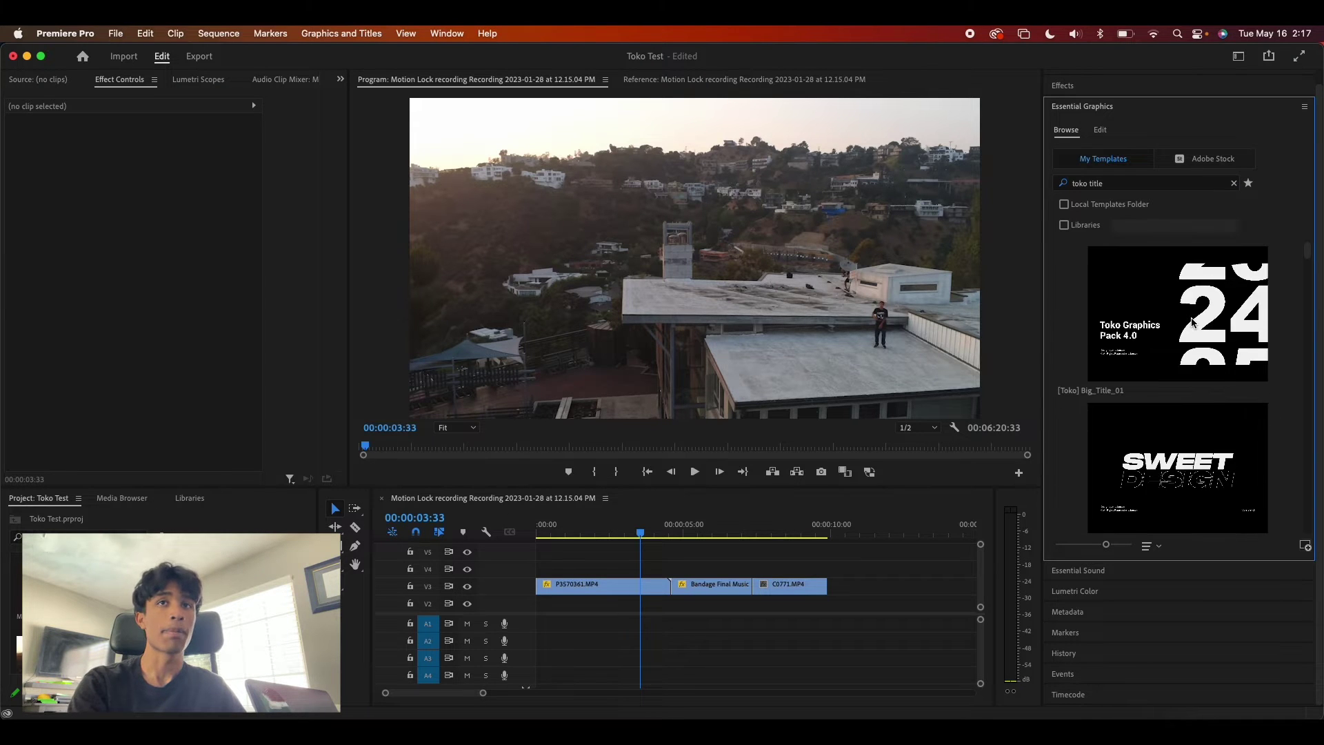
drag(1215, 481, 643, 571)
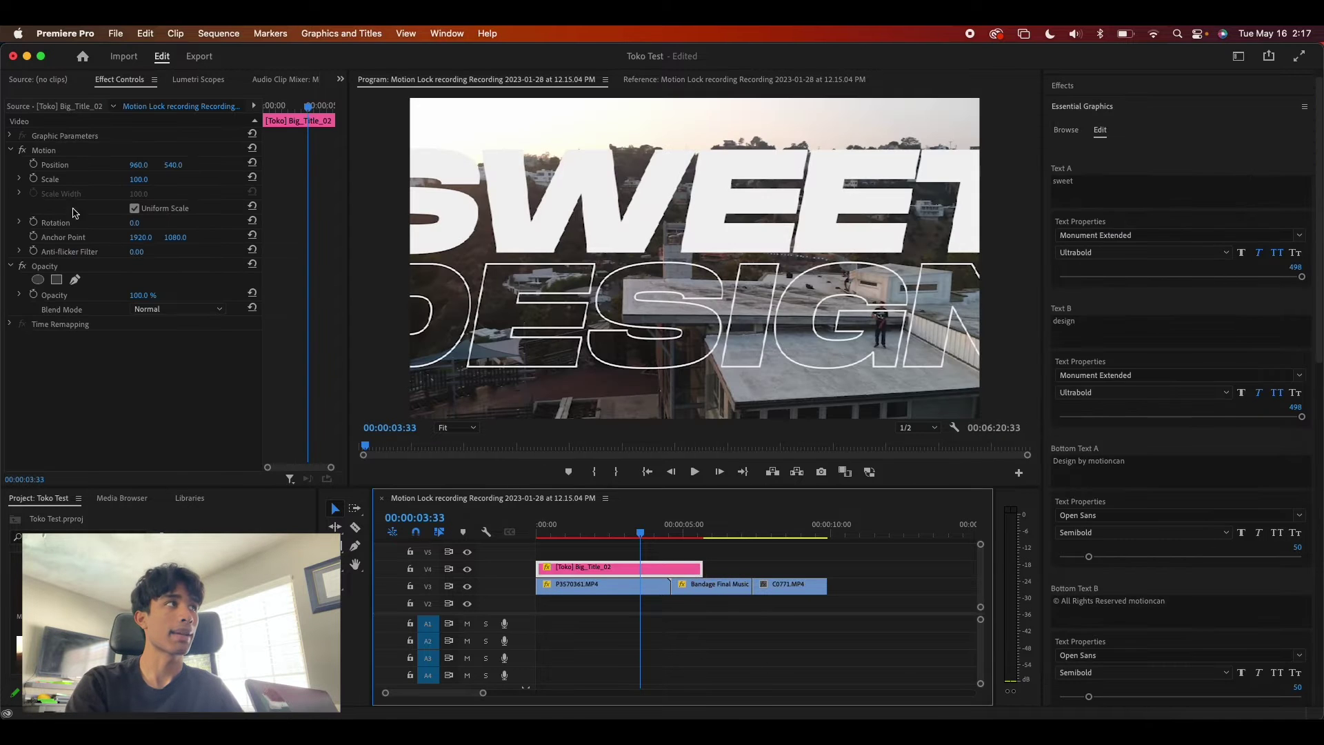
- Scale the SWEET DESIGN title clip down to 56 so both lines fit inside the frame
click(141, 183)
text(50)
key(Return)
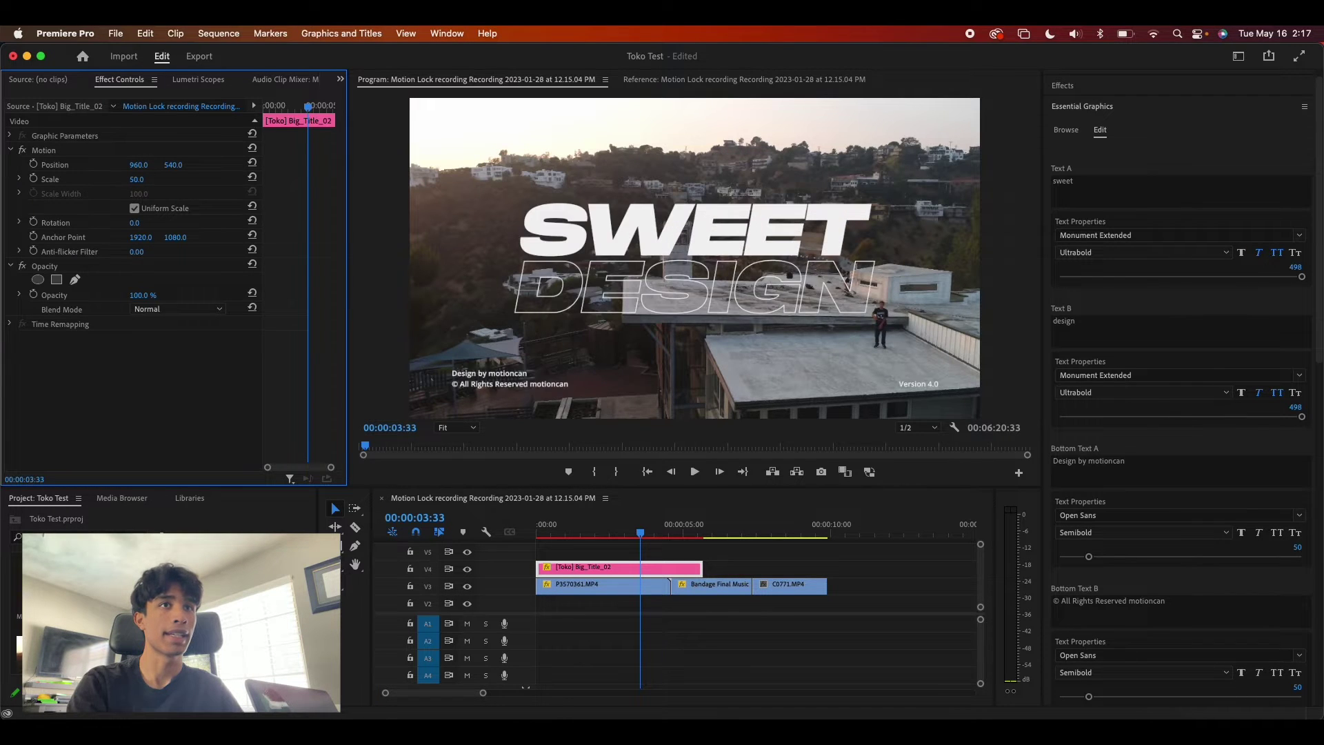
drag(137, 179, 140, 179)
- Play the SWEET DESIGN title over the footage from near the start to examine its animation
click(544, 532)
key(space)
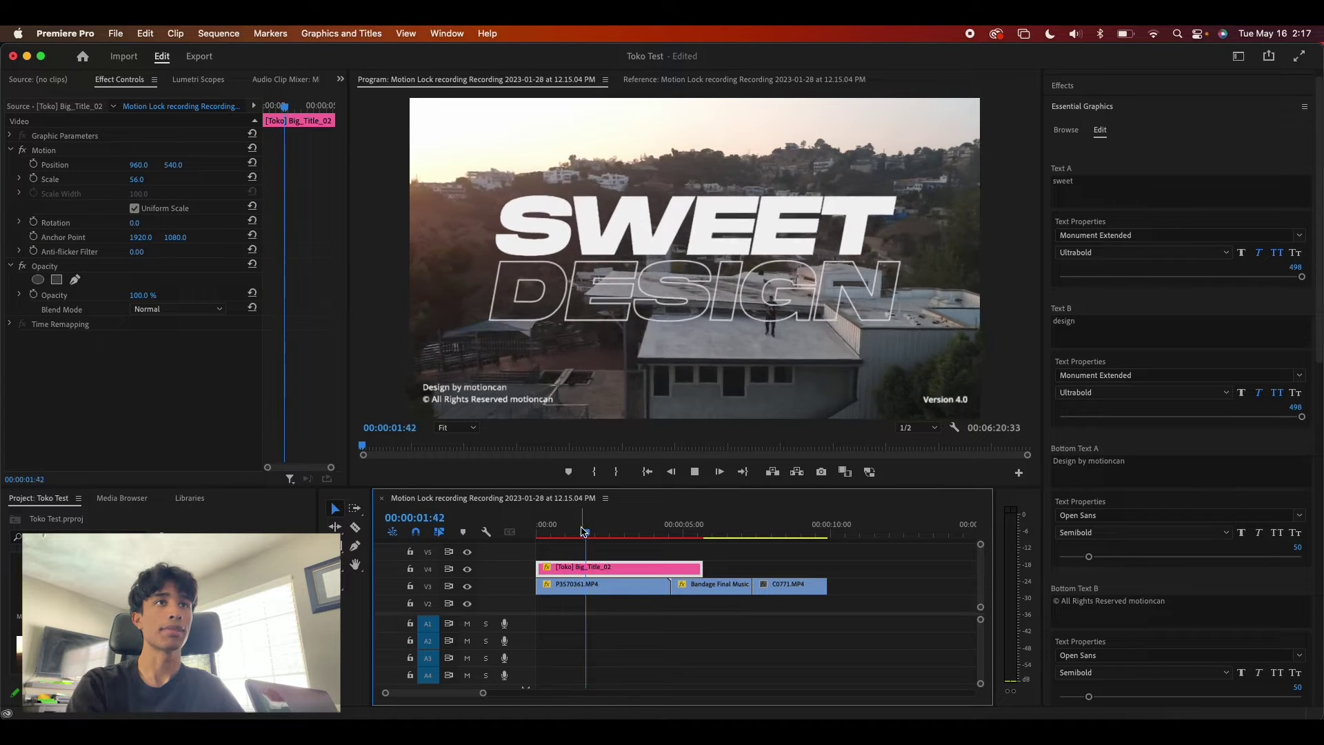
key(space)
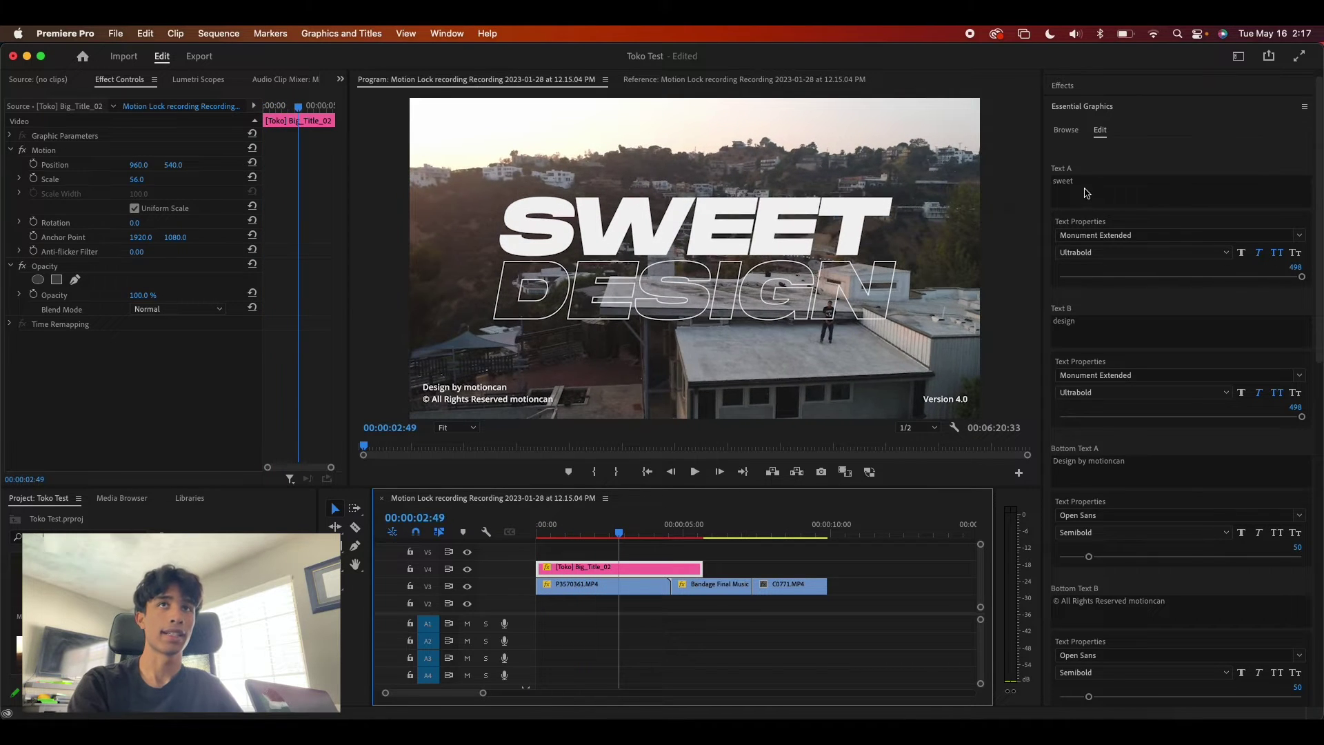
- Change the title's two main lines to ELEVEN and PERCENT, with text sizes of 495 and 400
click(1085, 189)
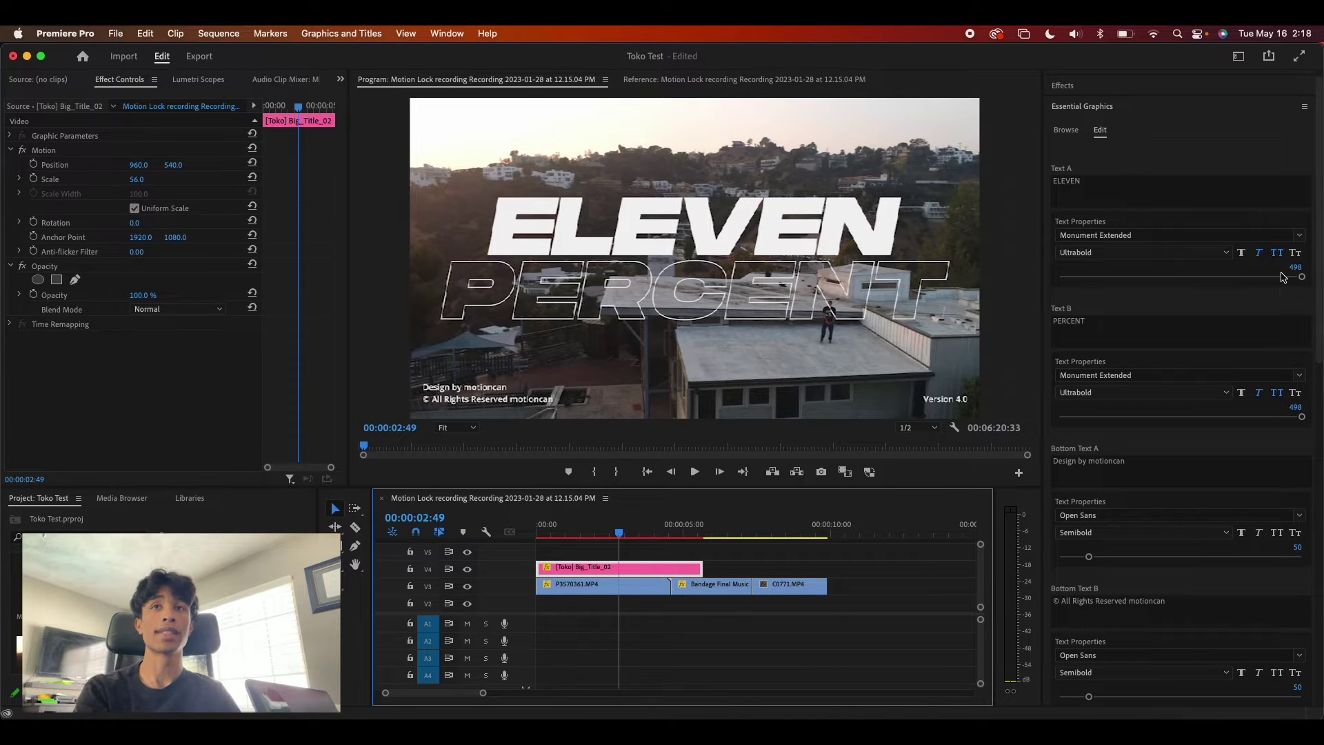
drag(1283, 276, 1254, 277)
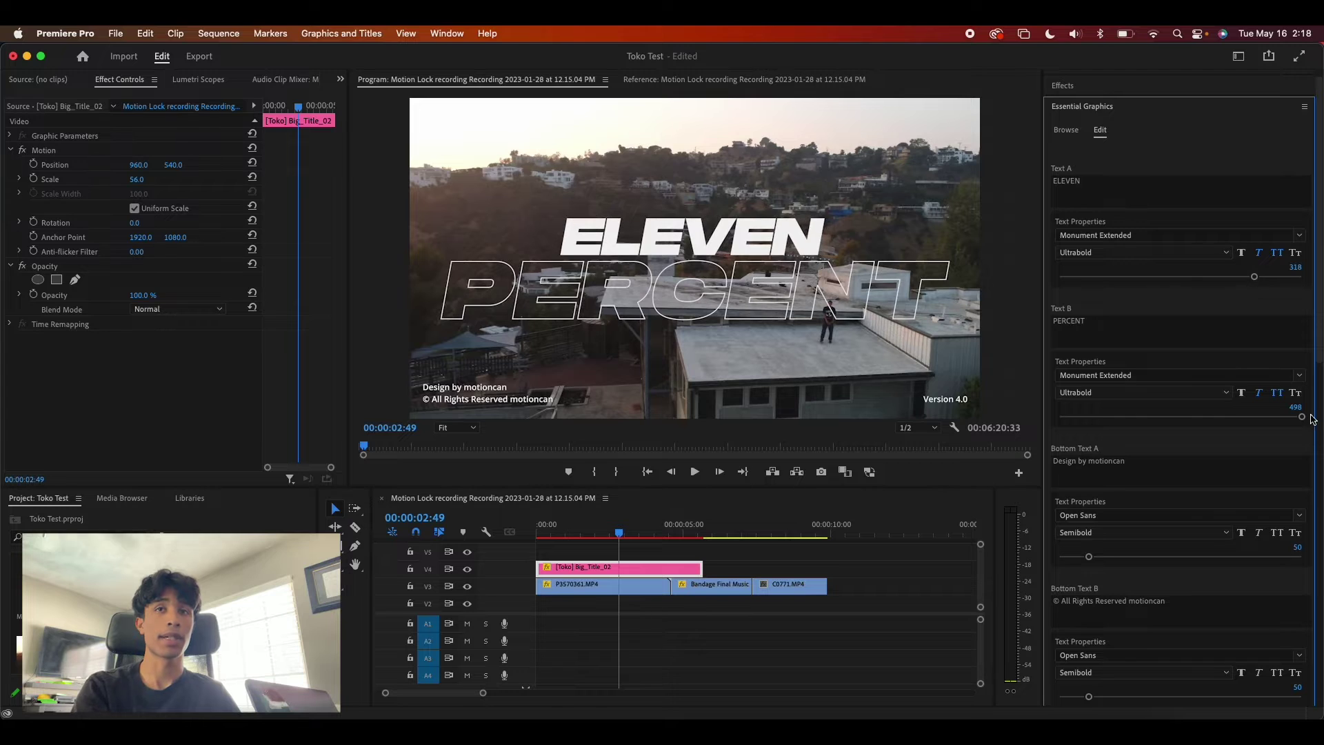
drag(1261, 421, 1321, 407)
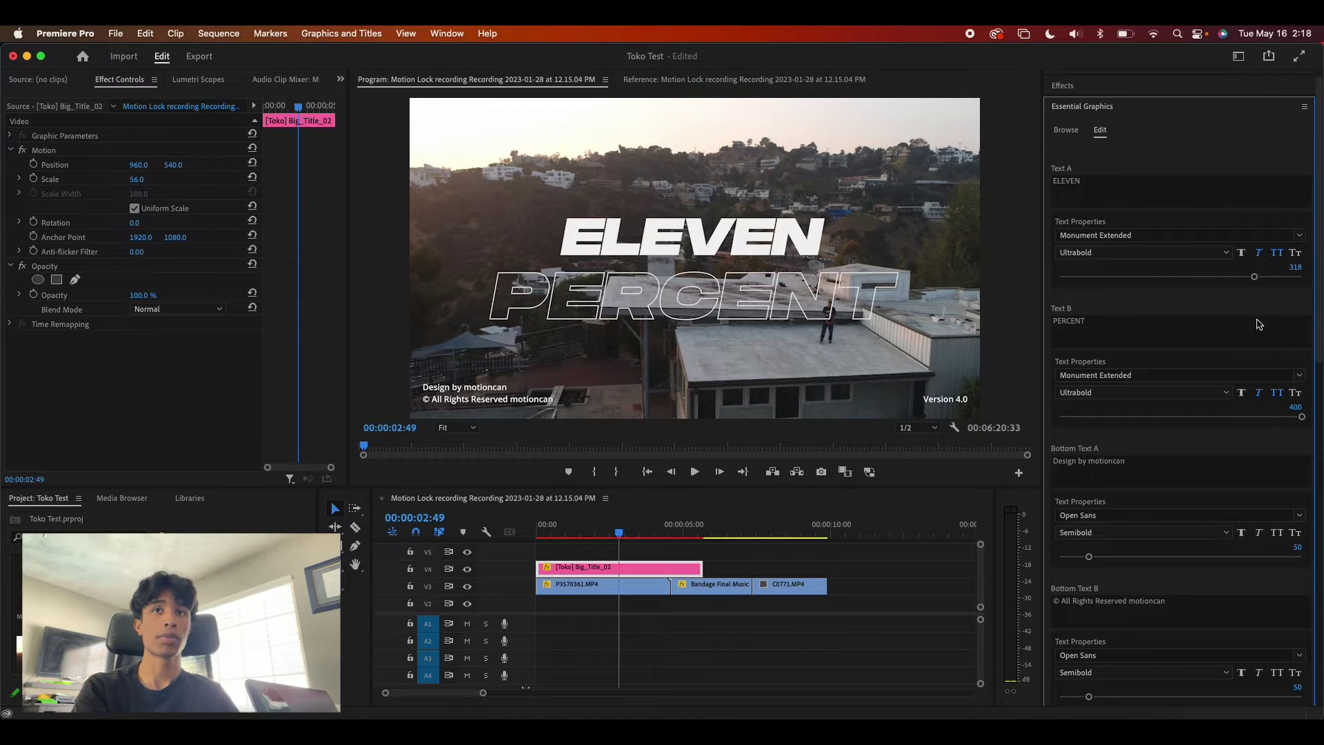
scroll(1065, 393, down, 2)
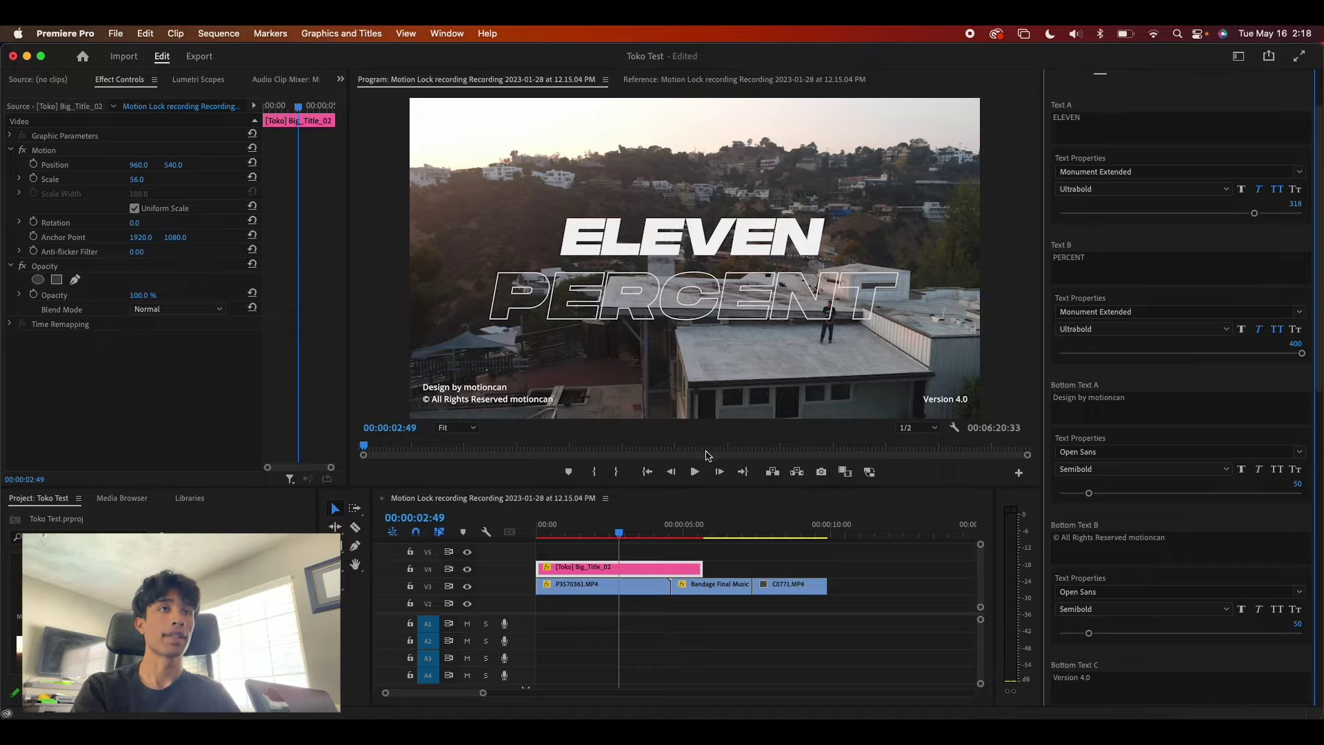
drag(1271, 216, 1302, 213)
- Play the ELEVEN PERCENT title from the sequence start to examine how its letters animate in
click(596, 535)
drag(596, 535, 524, 541)
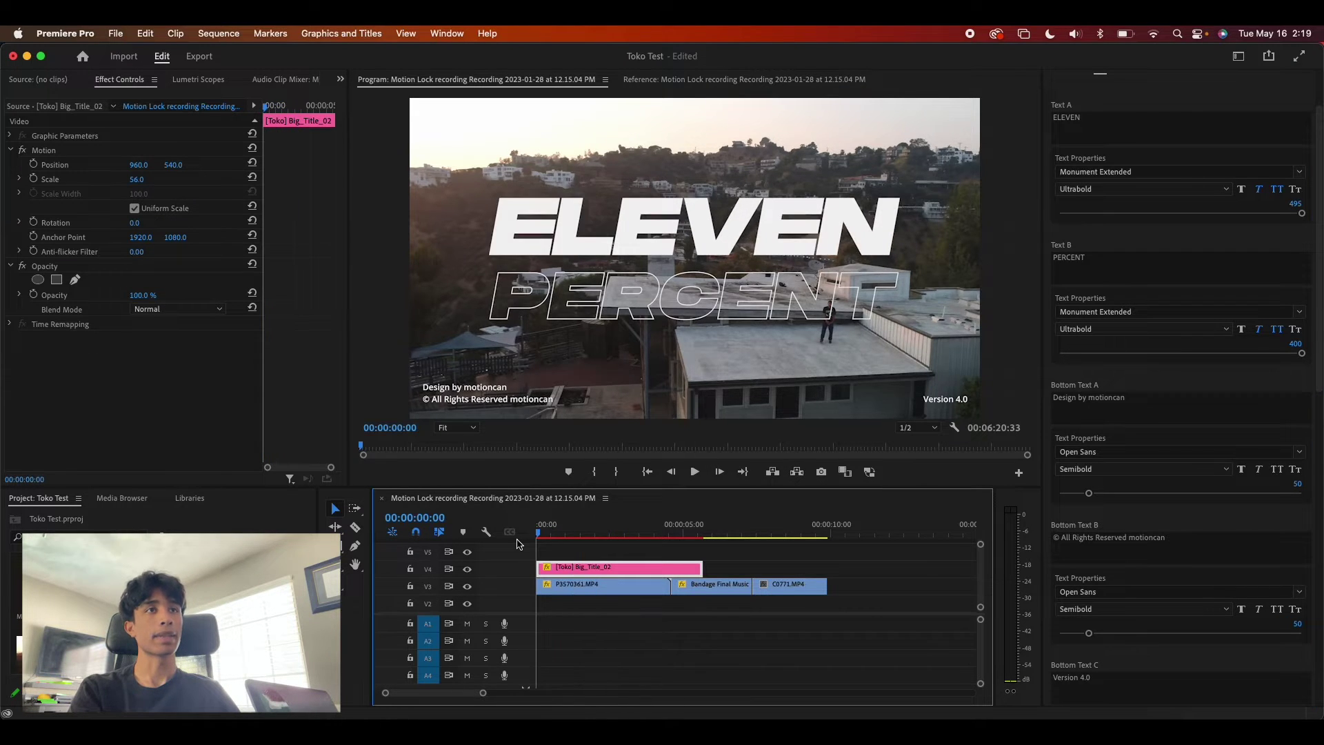
key(space)
key(space)
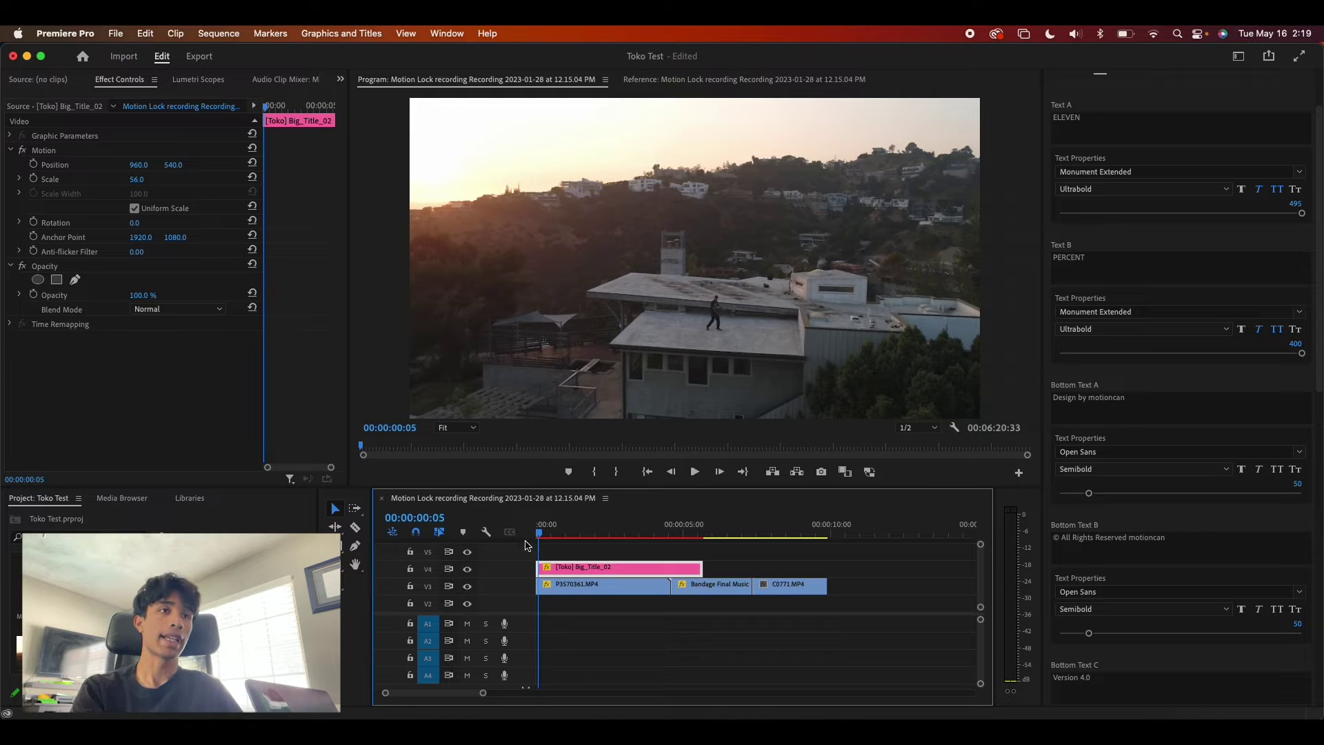
click(666, 550)
key(space)
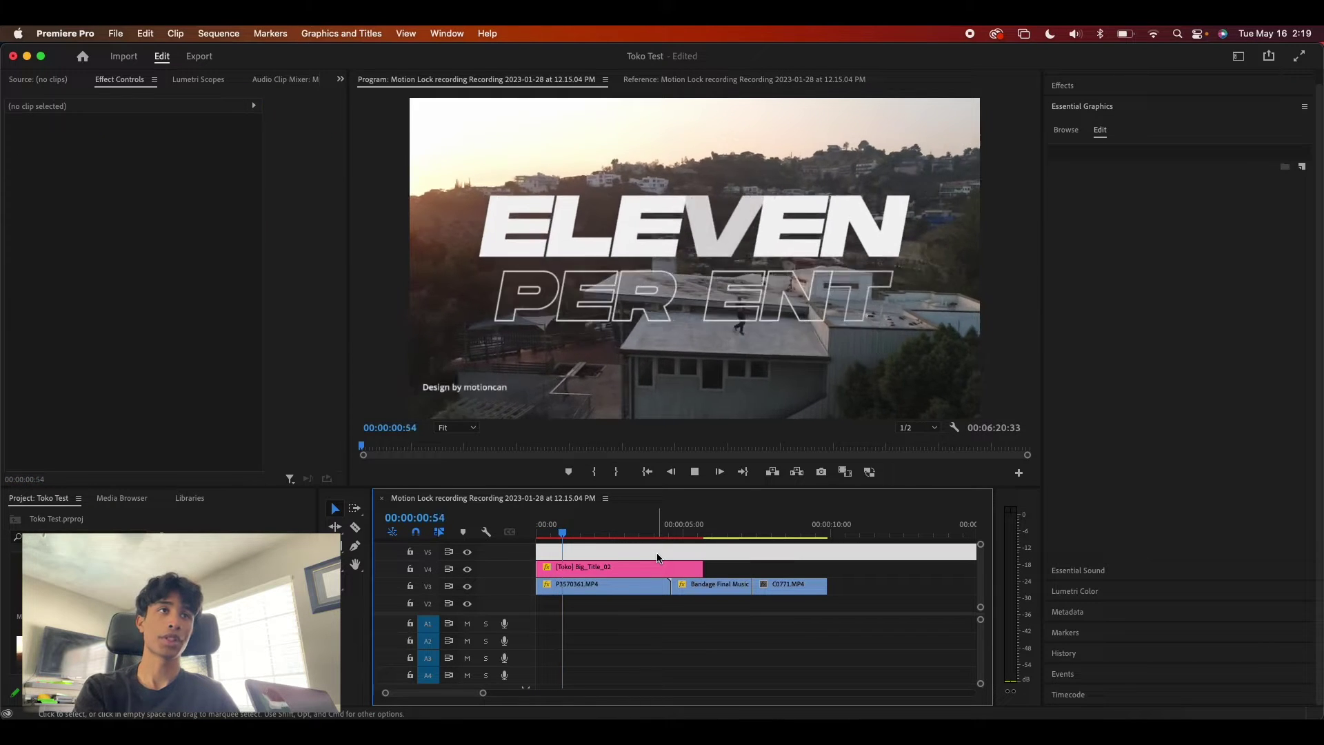
key(space)
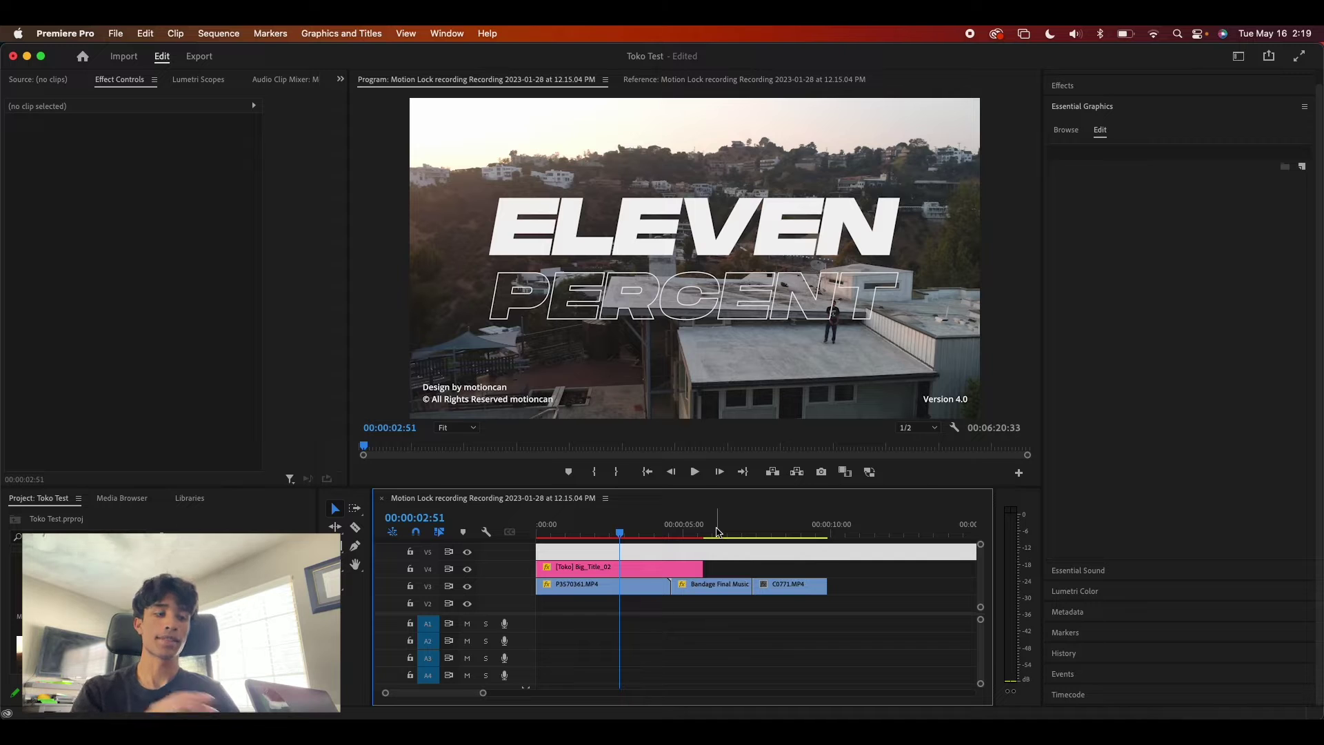
- Delete the ELEVEN PERCENT title from the timeline and place the [Toko] Big_Title_26 template on track V4 near the start
click(629, 570)
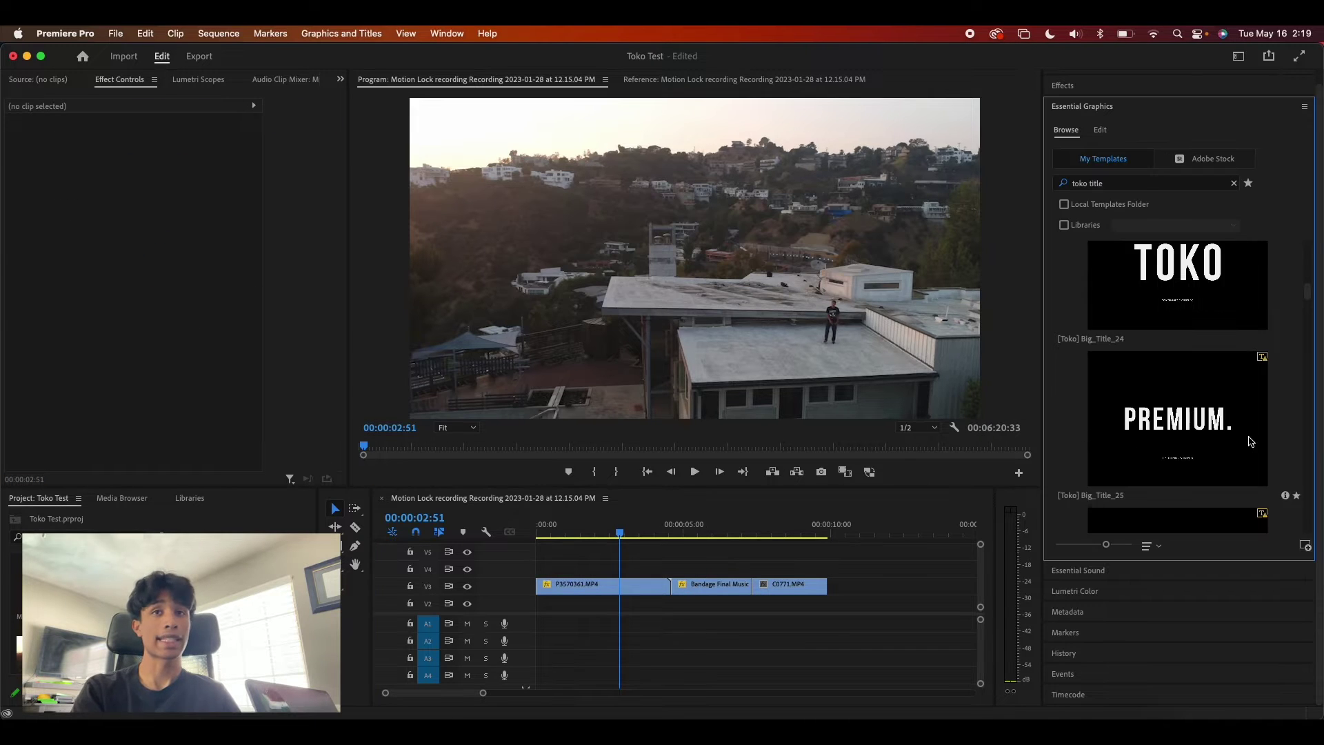
scroll(1252, 442, down, 5)
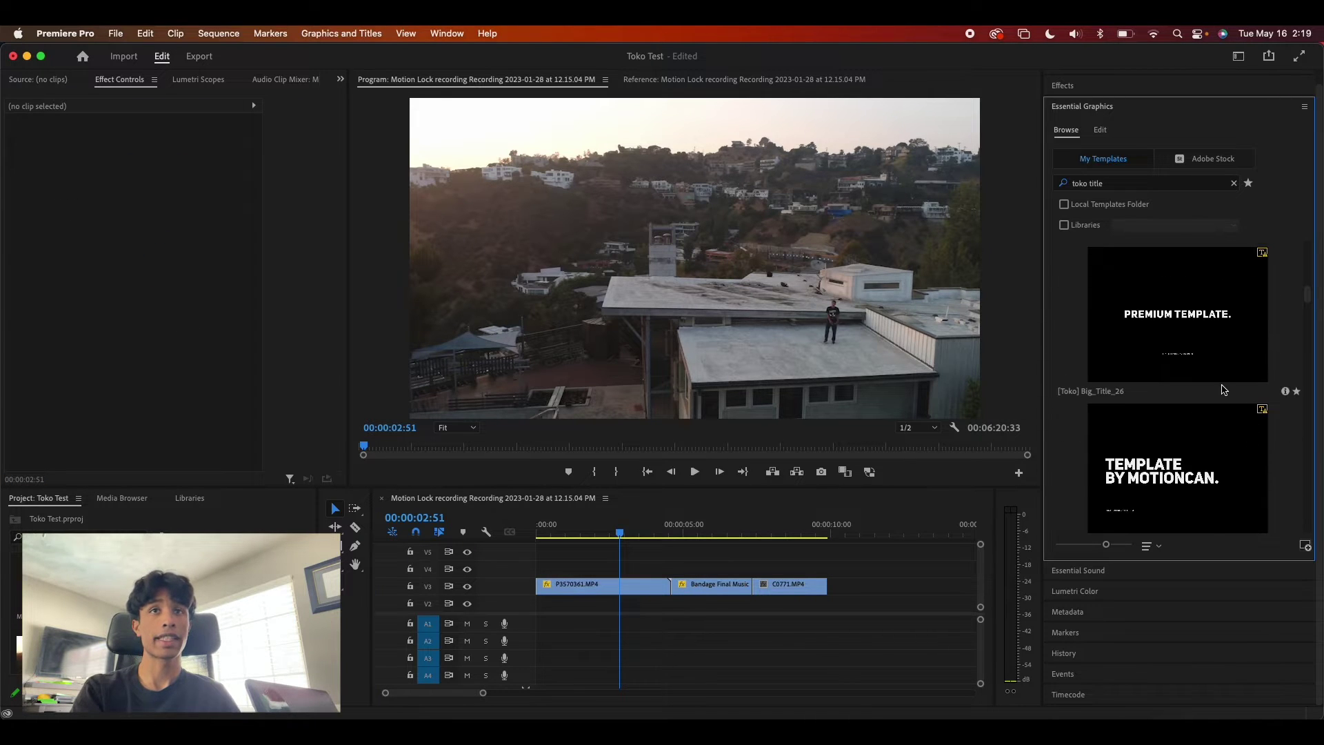
scroll(1223, 390, up, 3)
scroll(1202, 436, down, 4)
drag(1181, 336, 1093, 357)
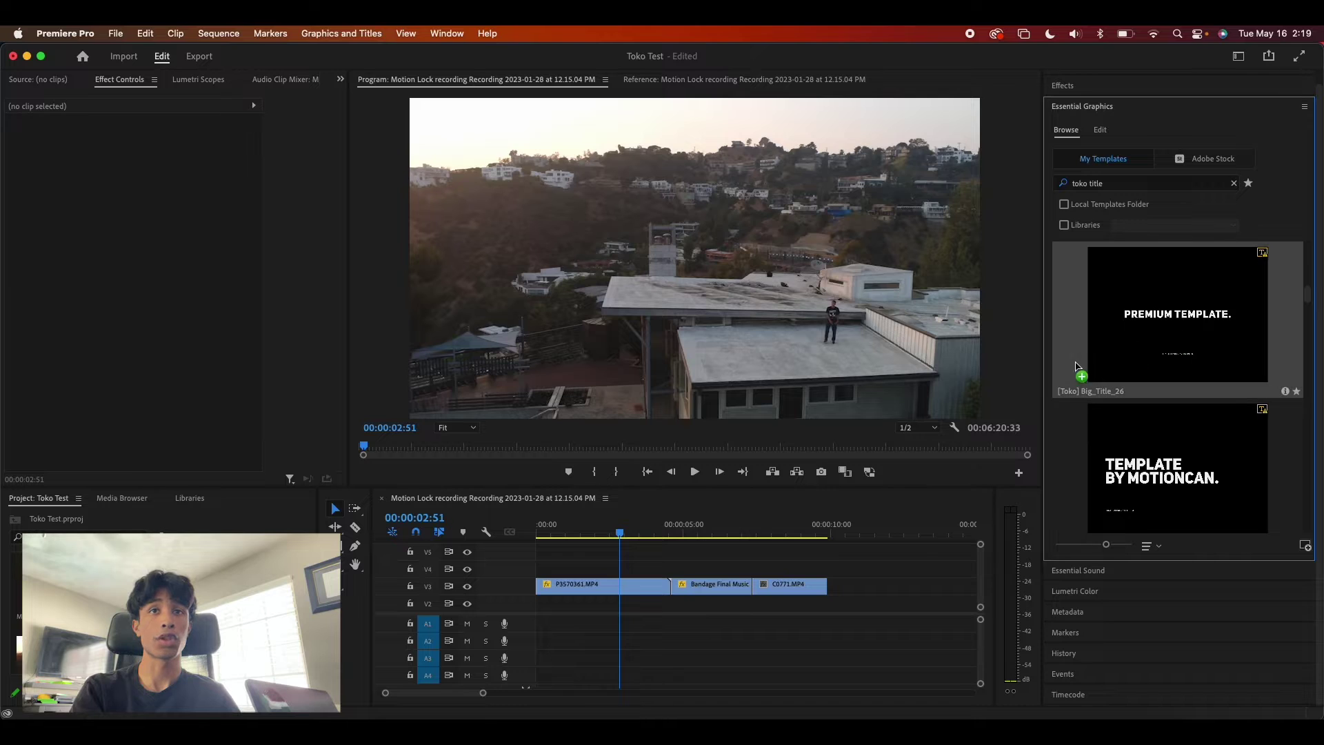
drag(656, 536, 552, 569)
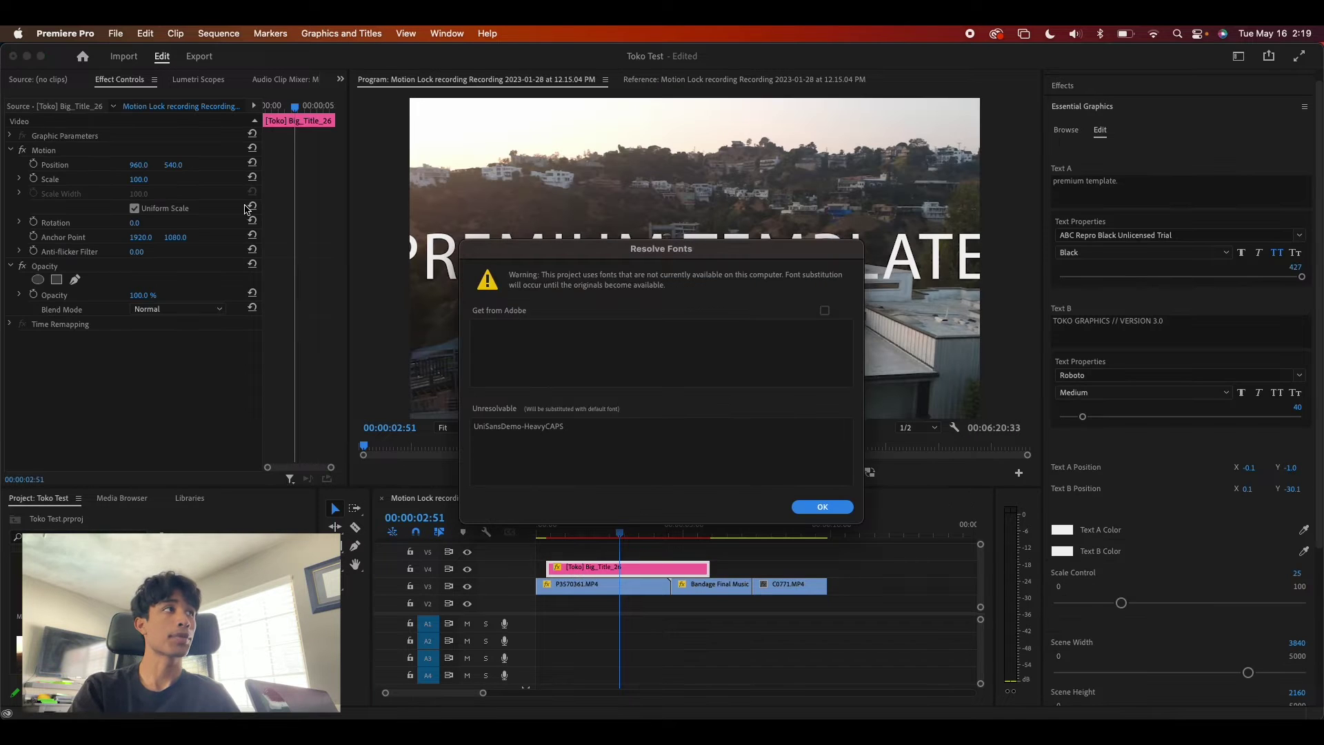
- Set the PREMIUM TEMPLATE title's main font to Monument Extended Ultrabold and scale the clip down to 55
click(823, 508)
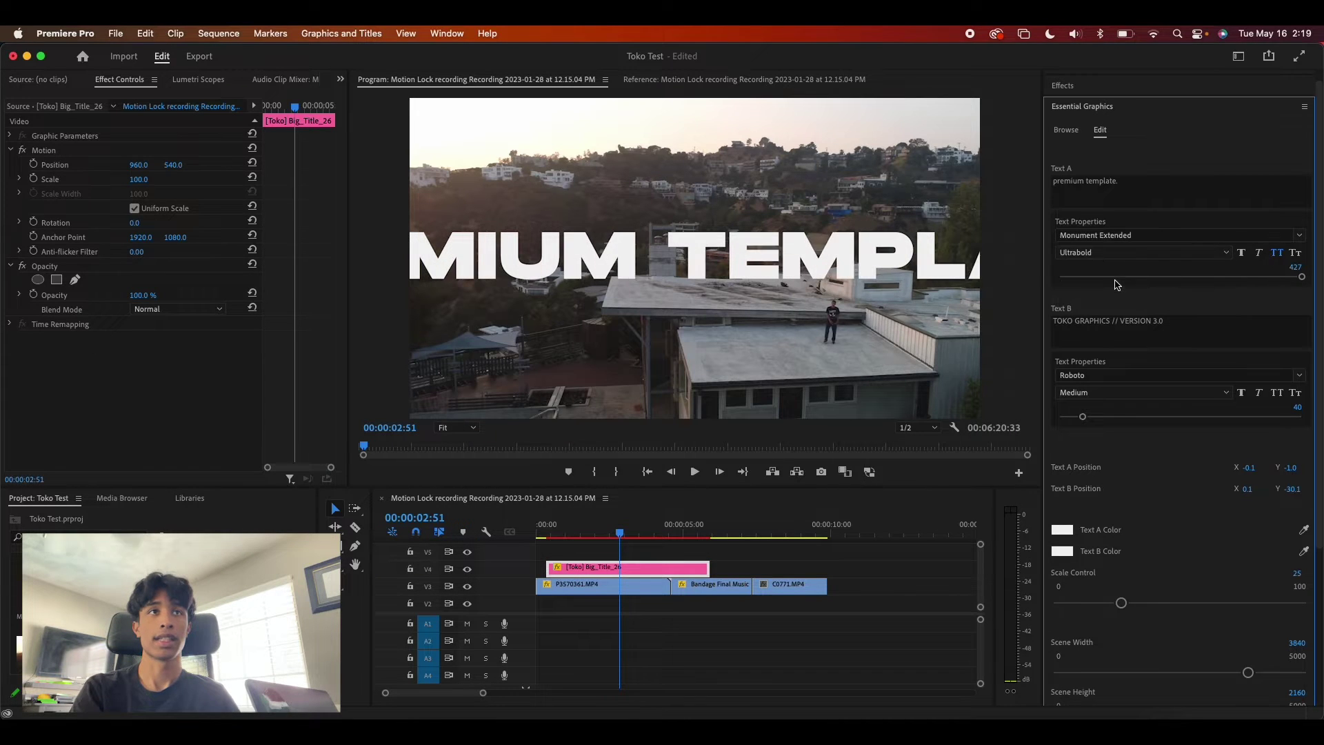
drag(1283, 280, 1157, 295)
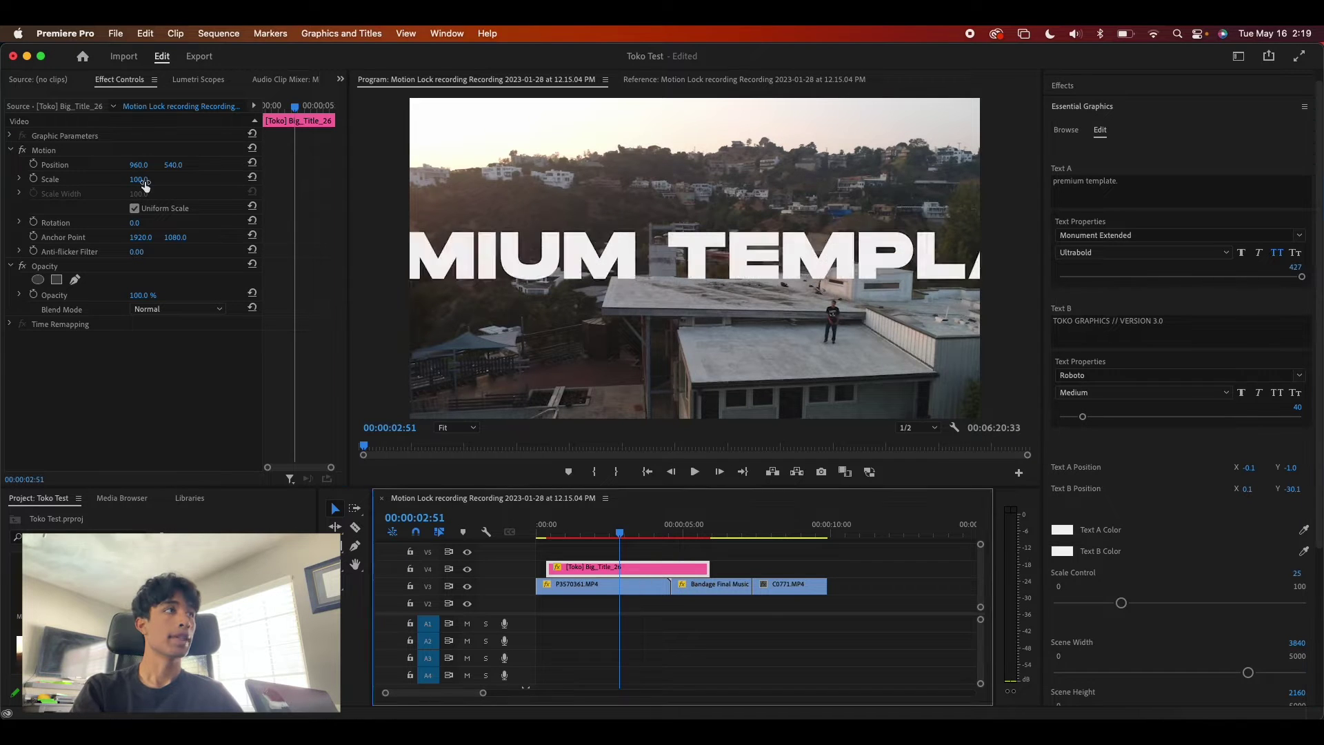
drag(145, 184, 114, 184)
- Replace the title's main text with SHOT BY YOUR NAME and reduce its text size to 288
click(1093, 185)
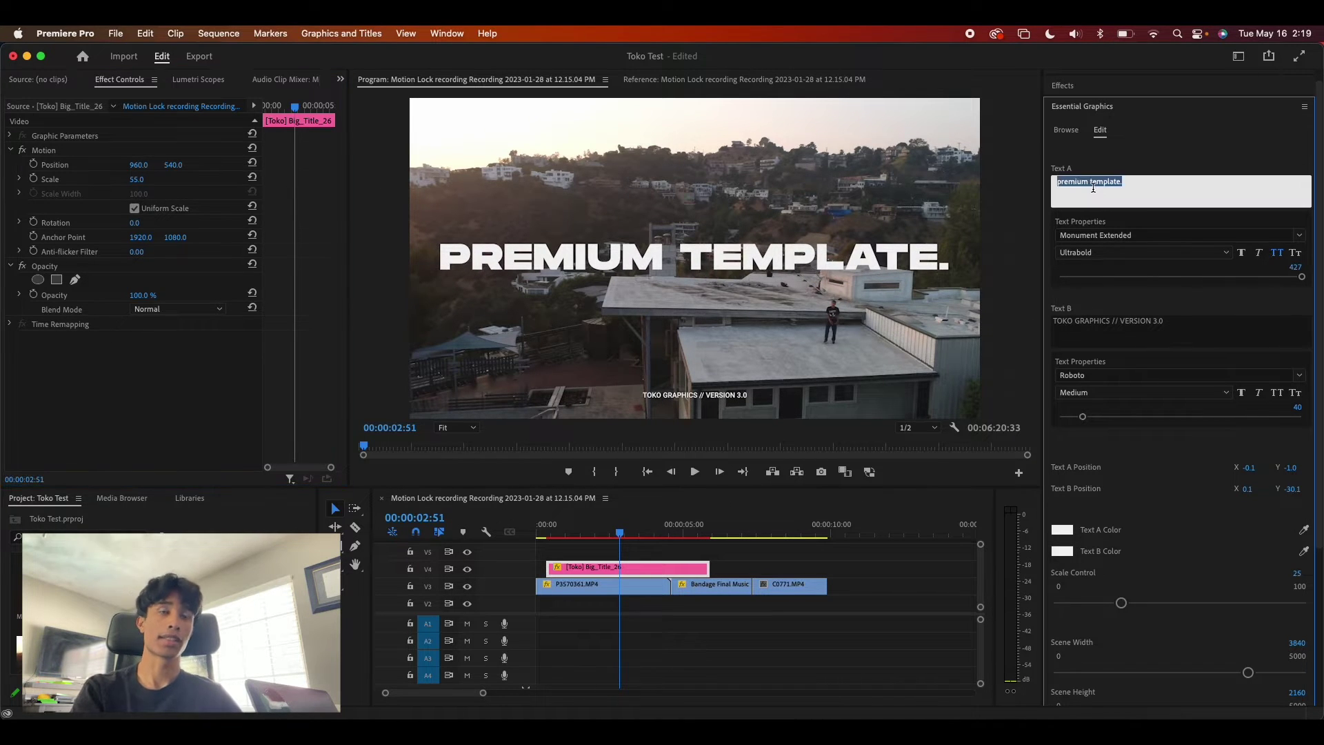
text(SHOT BY YOUR NAME)
click(1091, 271)
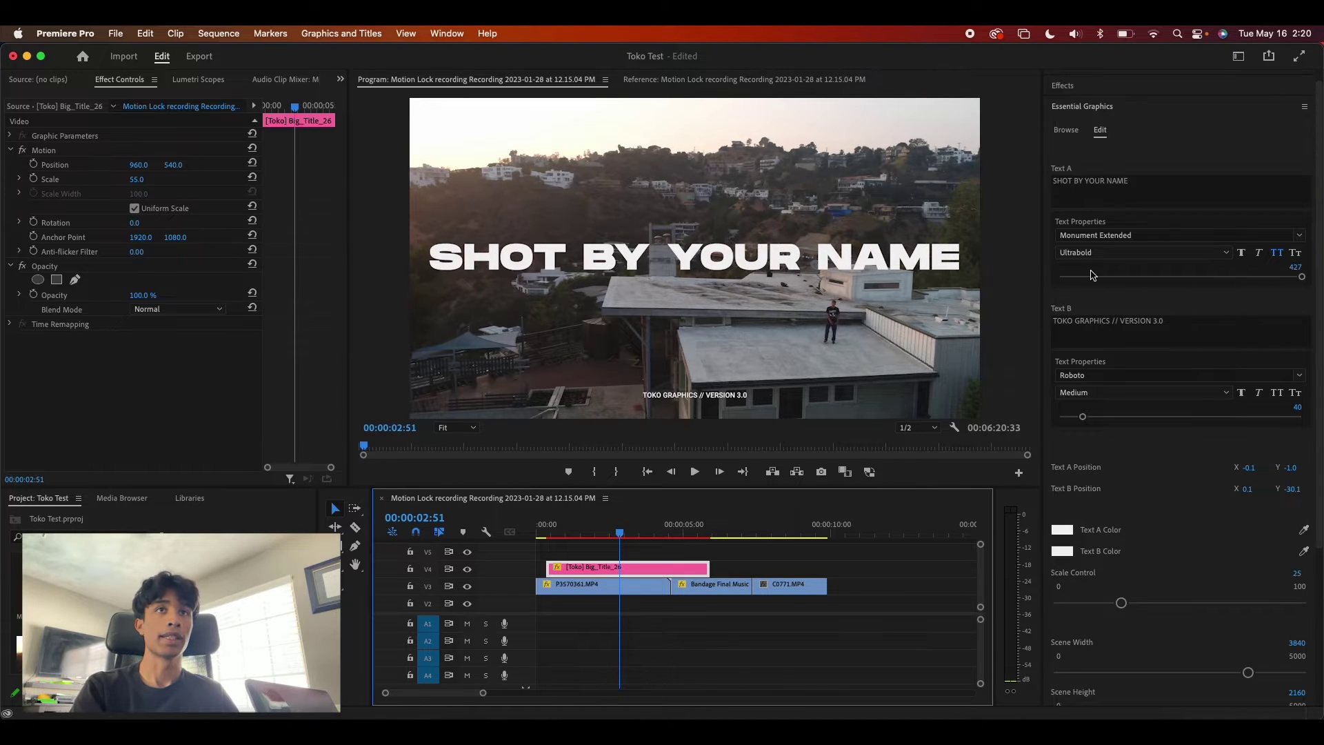
drag(1302, 276, 1236, 277)
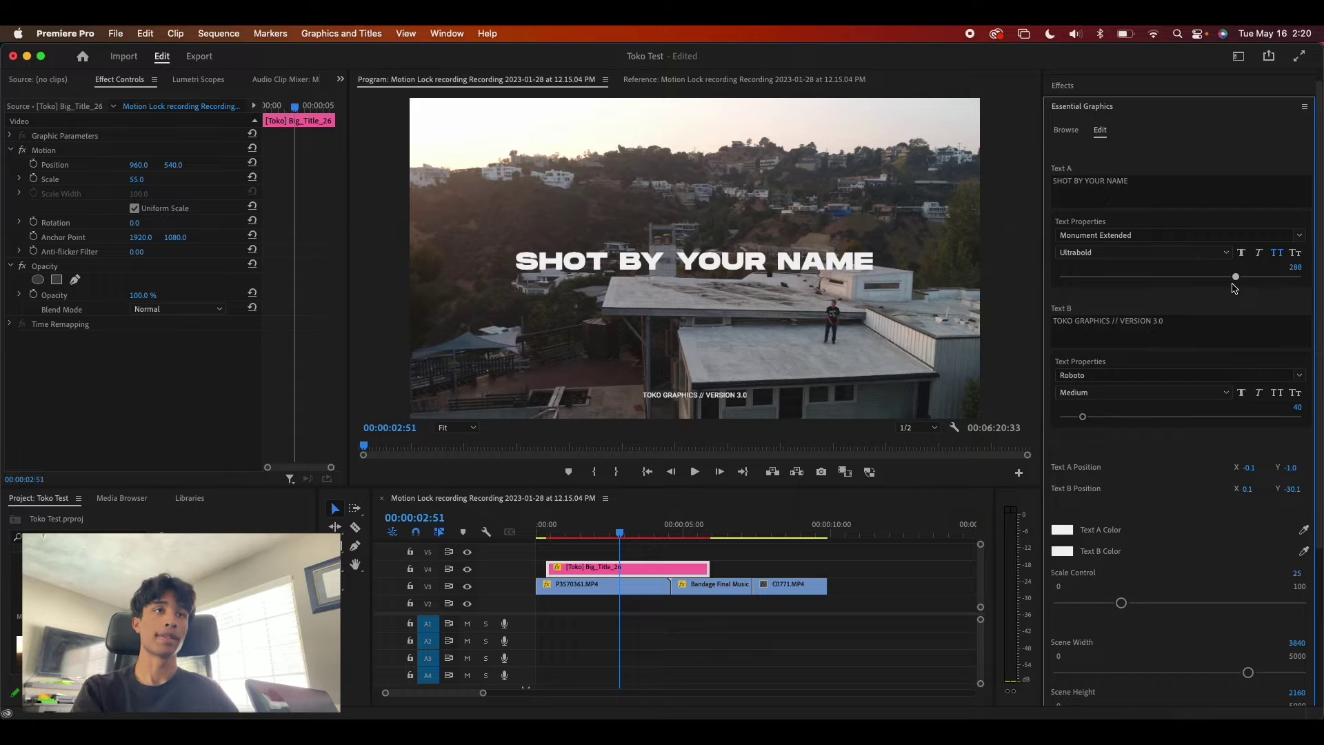
- Play the SHOT BY YOUR NAME title from its beginning to review the animation
click(550, 533)
key(space)
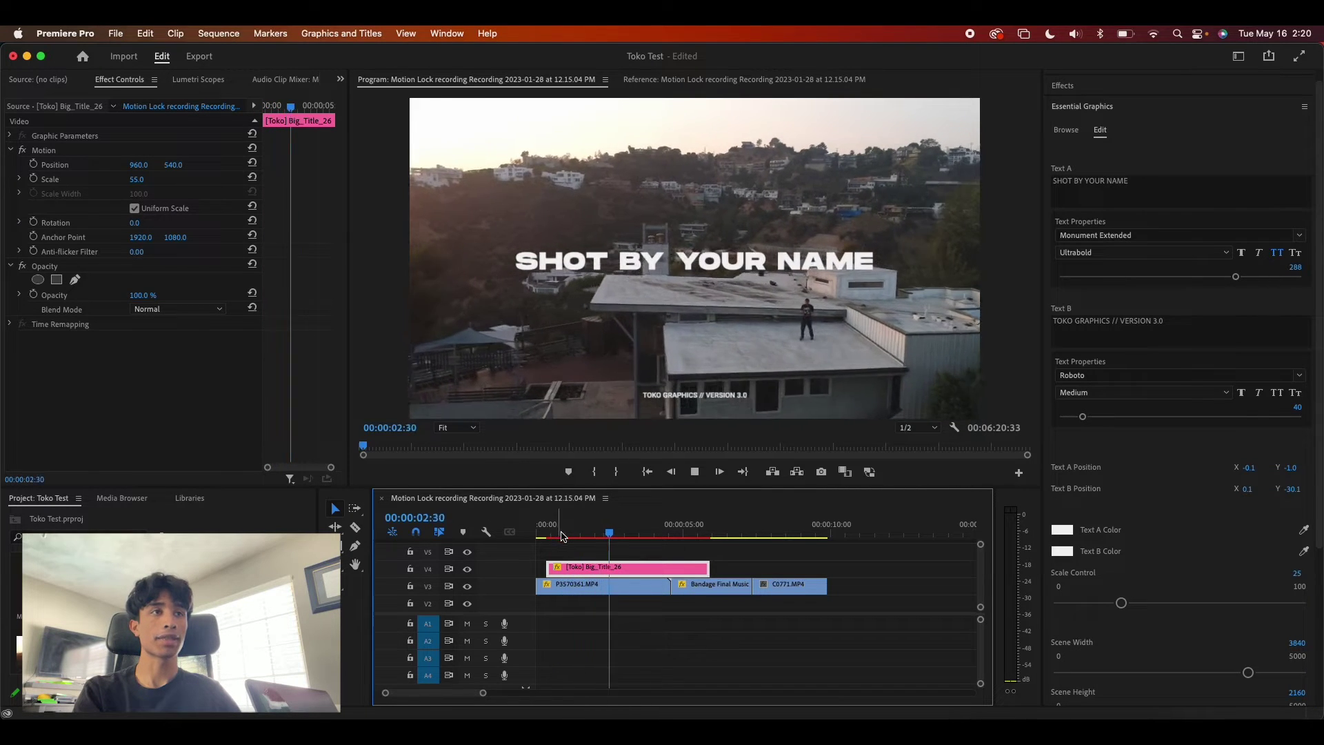
key(space)
- Trim the ends of the title and the P3570361.MP4 clip beneath it to the same point, at about 00:00:02:51
drag(708, 569, 619, 569)
drag(637, 534, 627, 535)
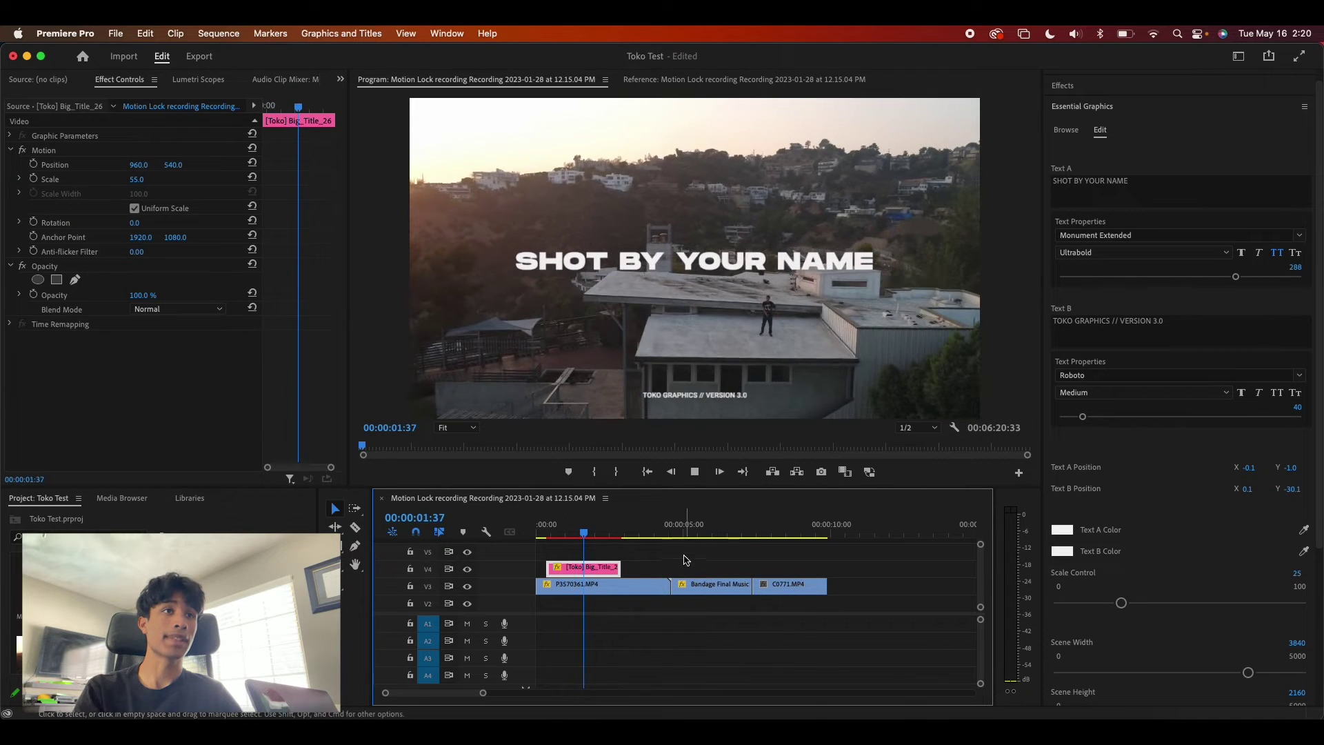
click(543, 541)
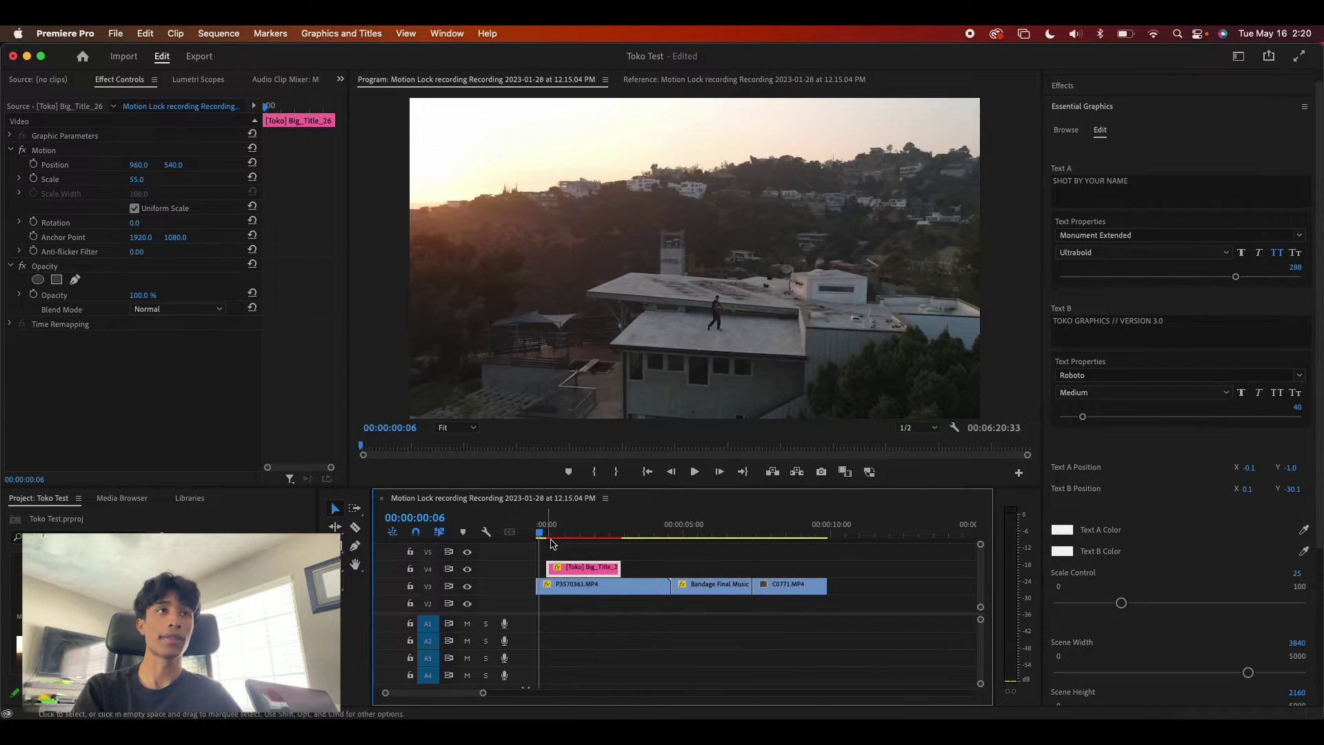
key(space)
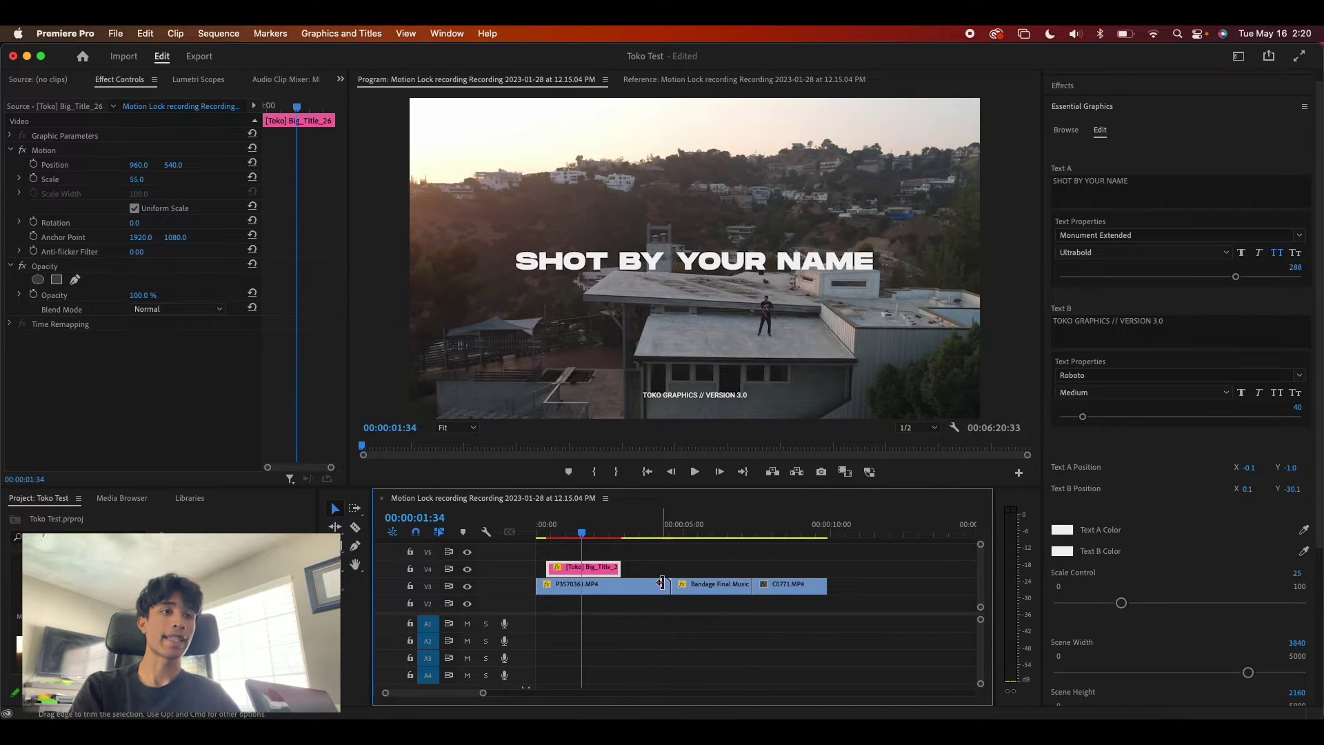
drag(670, 586, 623, 601)
click(569, 535)
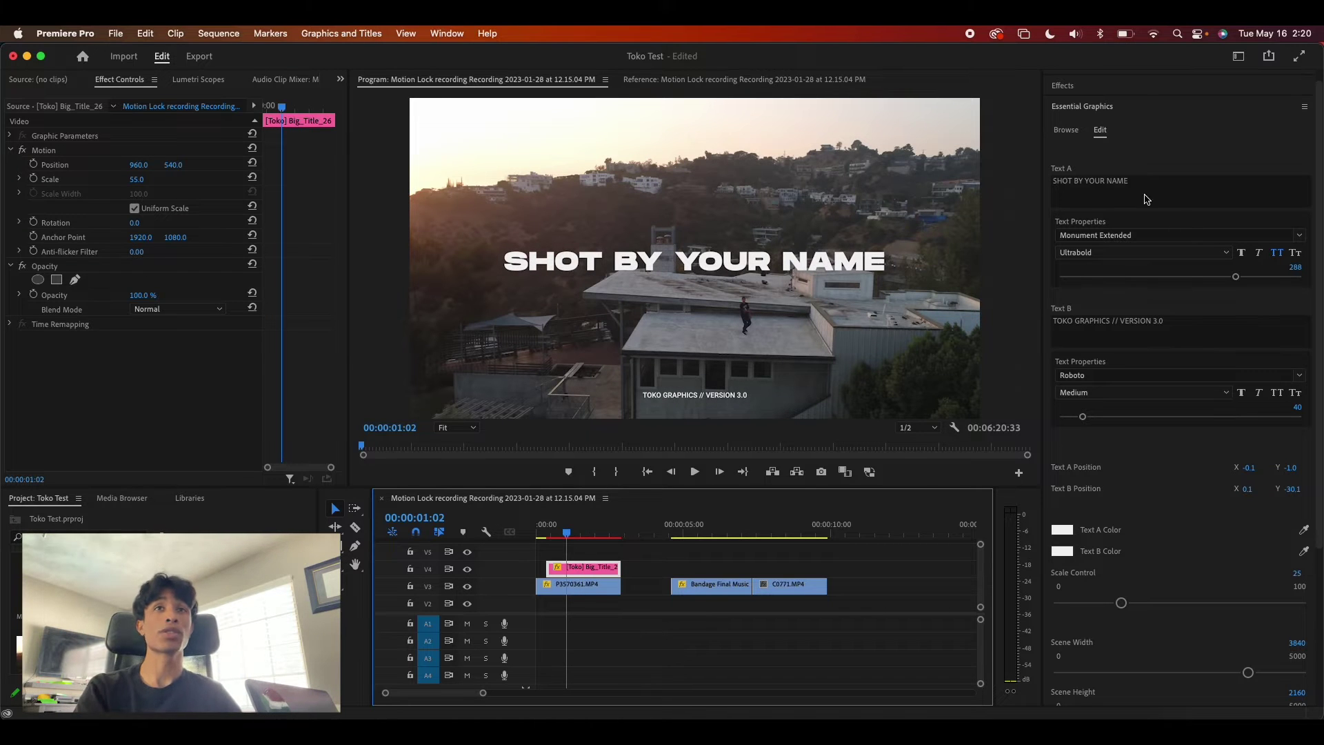
- Browse the Toko title templates from the kinetic titles through the numbered titles, and replay the title in the timeline
click(1066, 131)
scroll(1151, 345, down, 15)
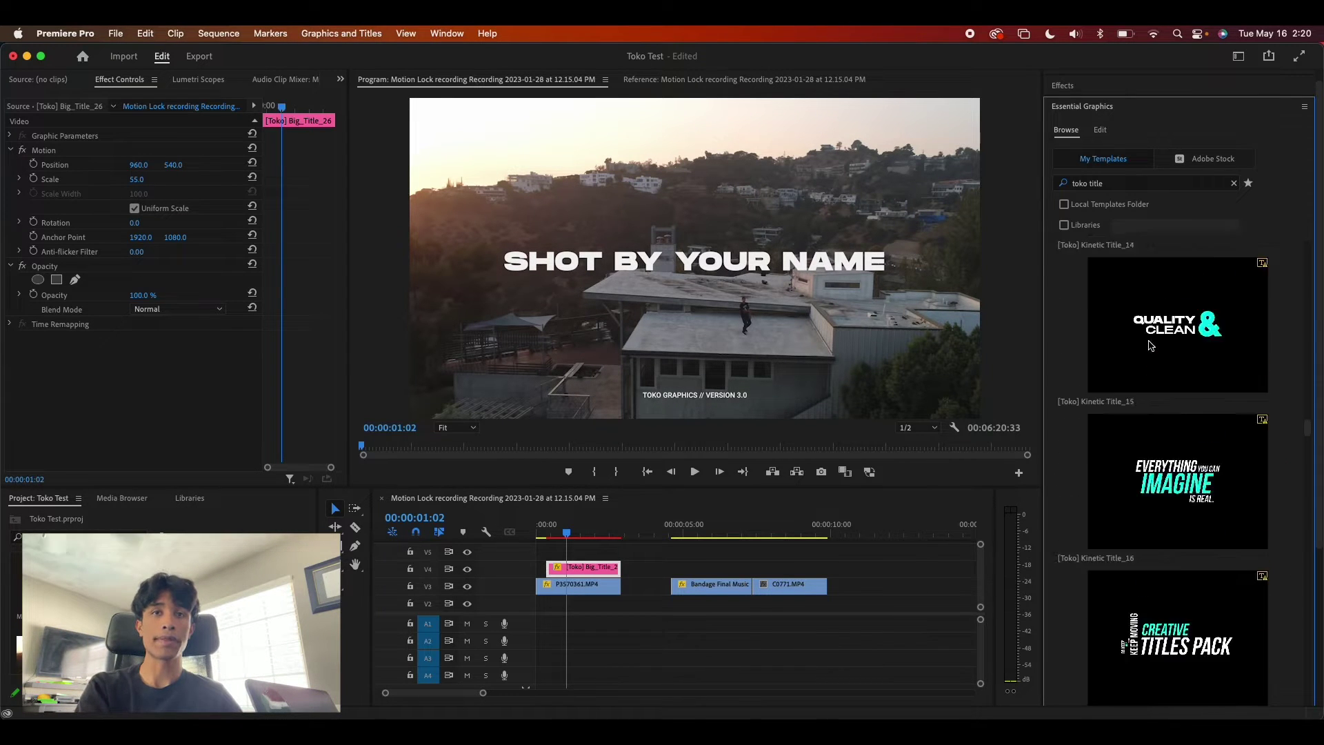
scroll(1151, 345, down, 15)
click(547, 534)
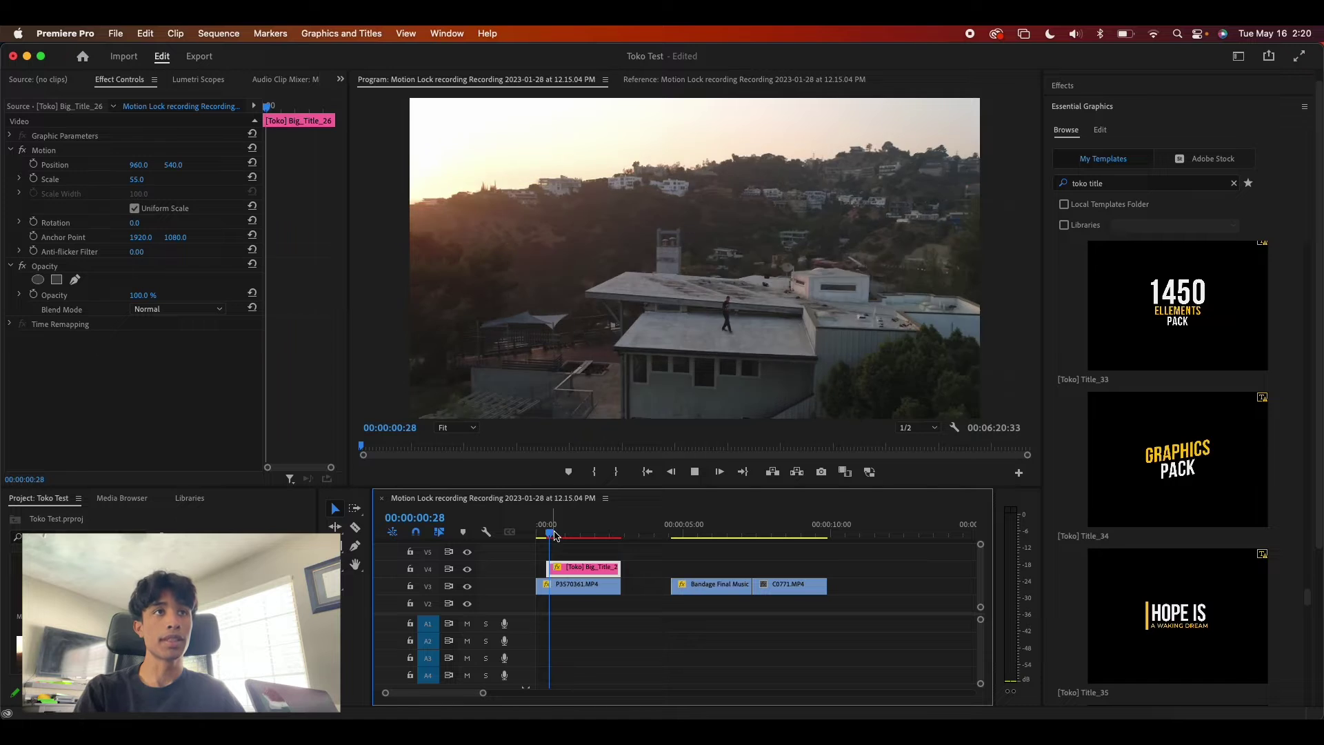
key(space)
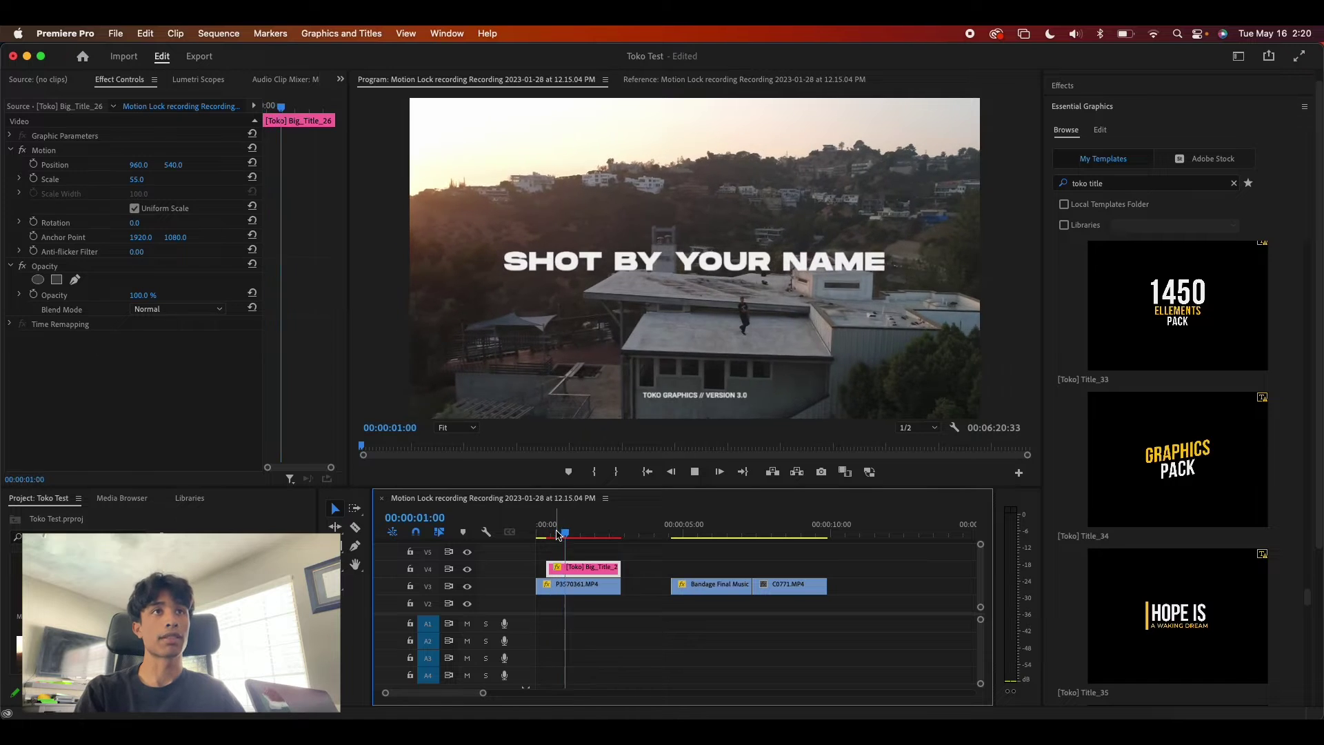
scroll(1154, 456, down, 14)
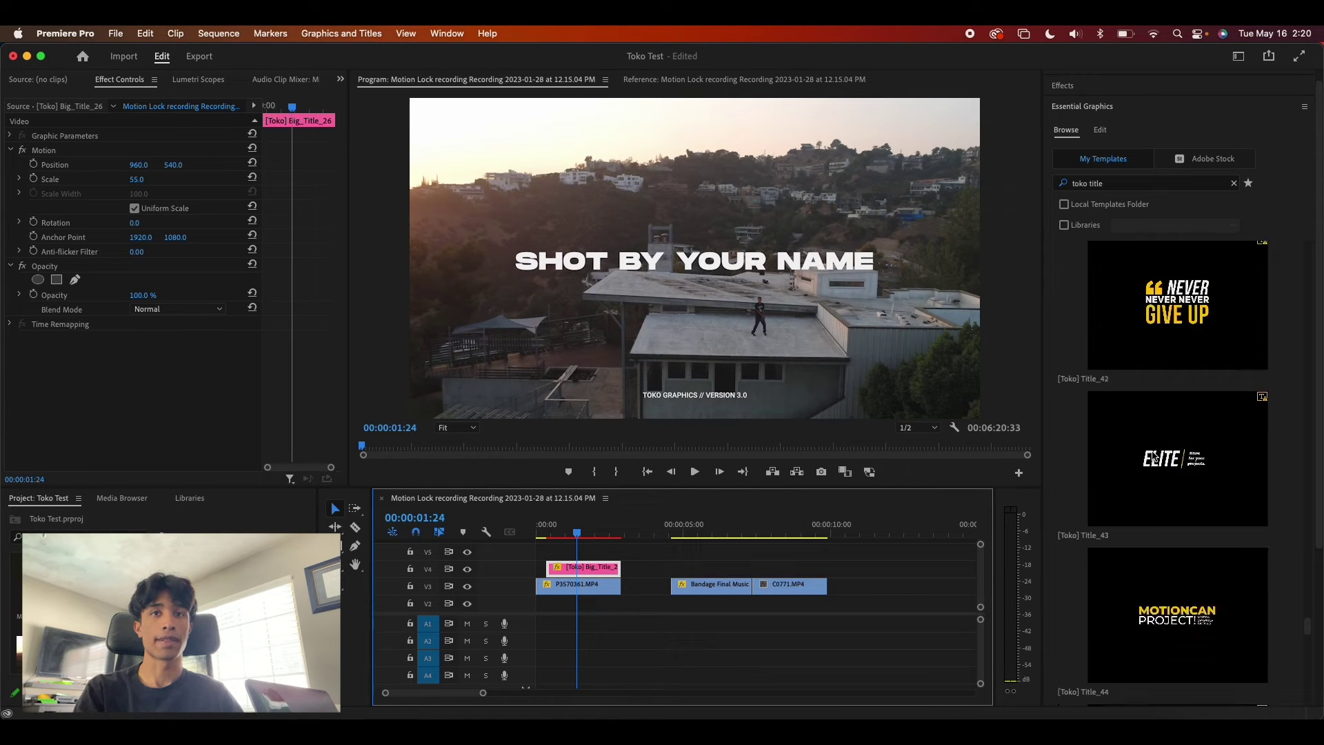
scroll(1154, 456, down, 20)
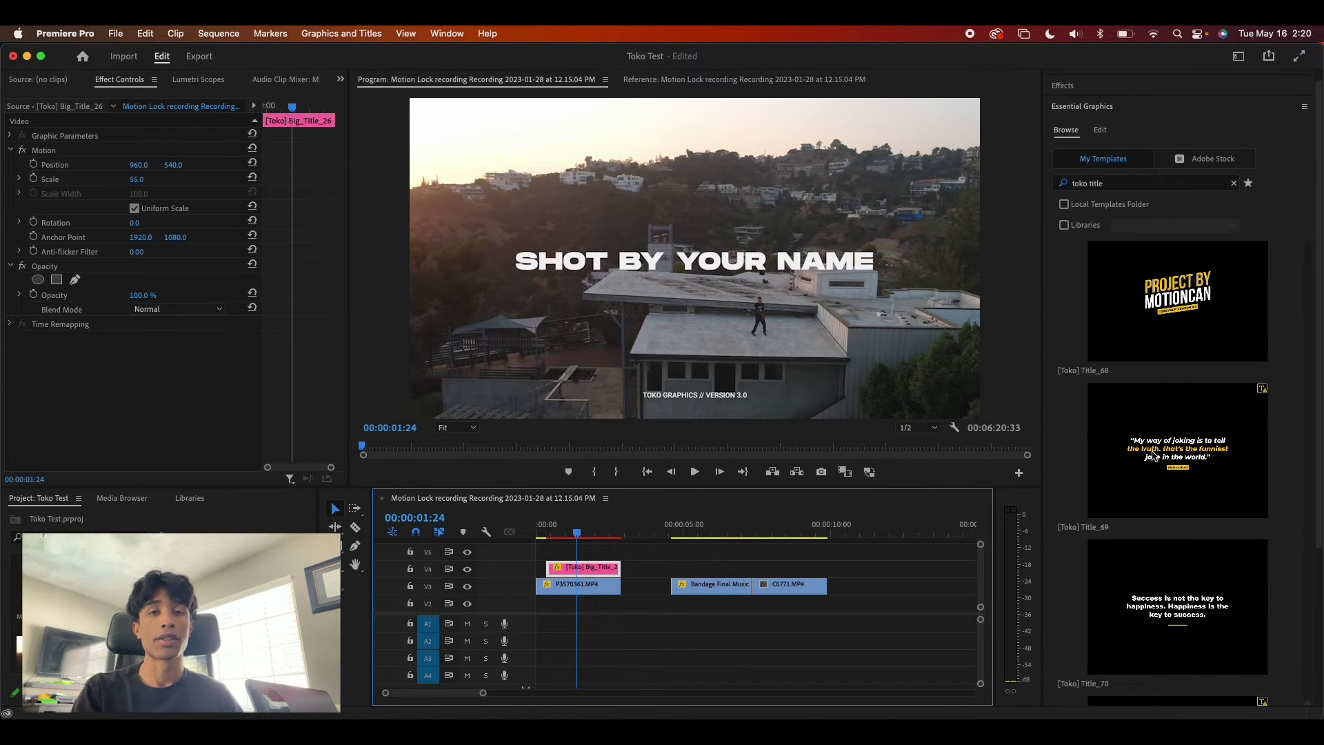
scroll(1154, 455, down, 5)
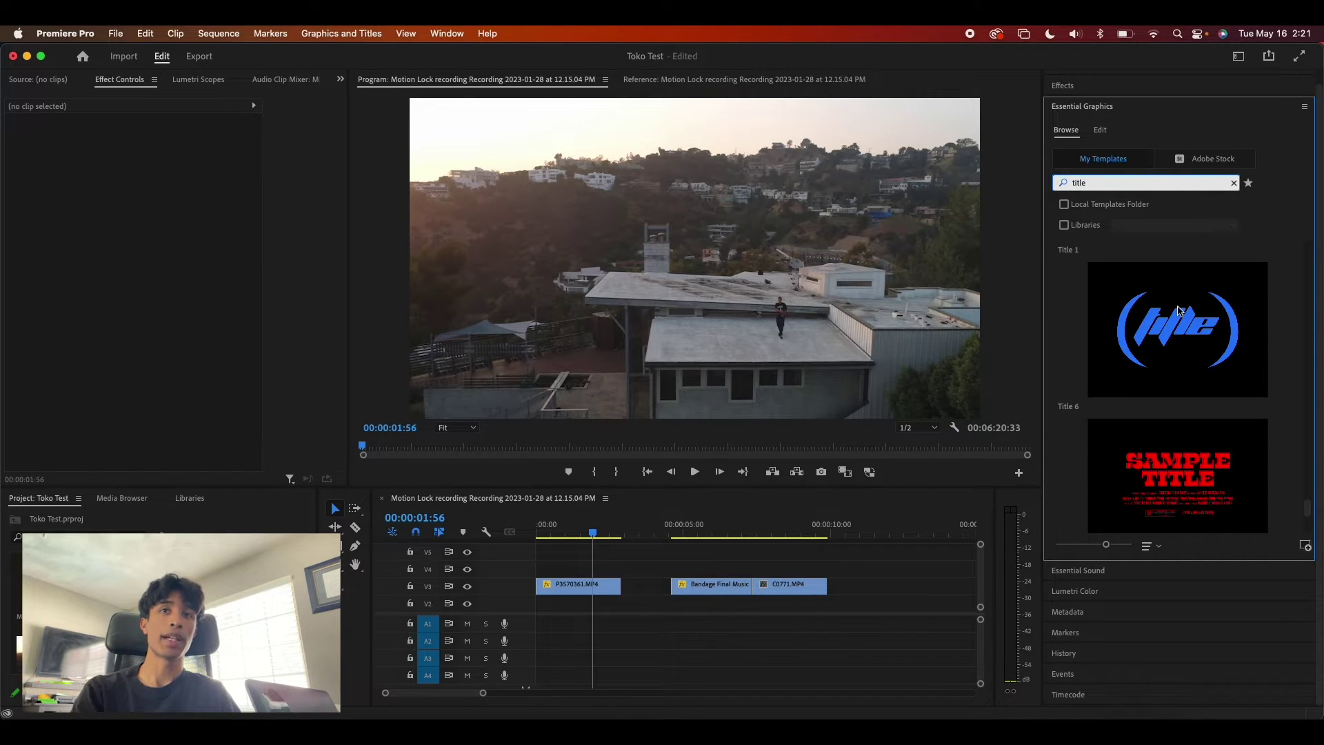
- Place the yellow SAMPLE design from the "title" templates on track V4 at the sequence start, and scale it to 81
scroll(1180, 350, down, 5)
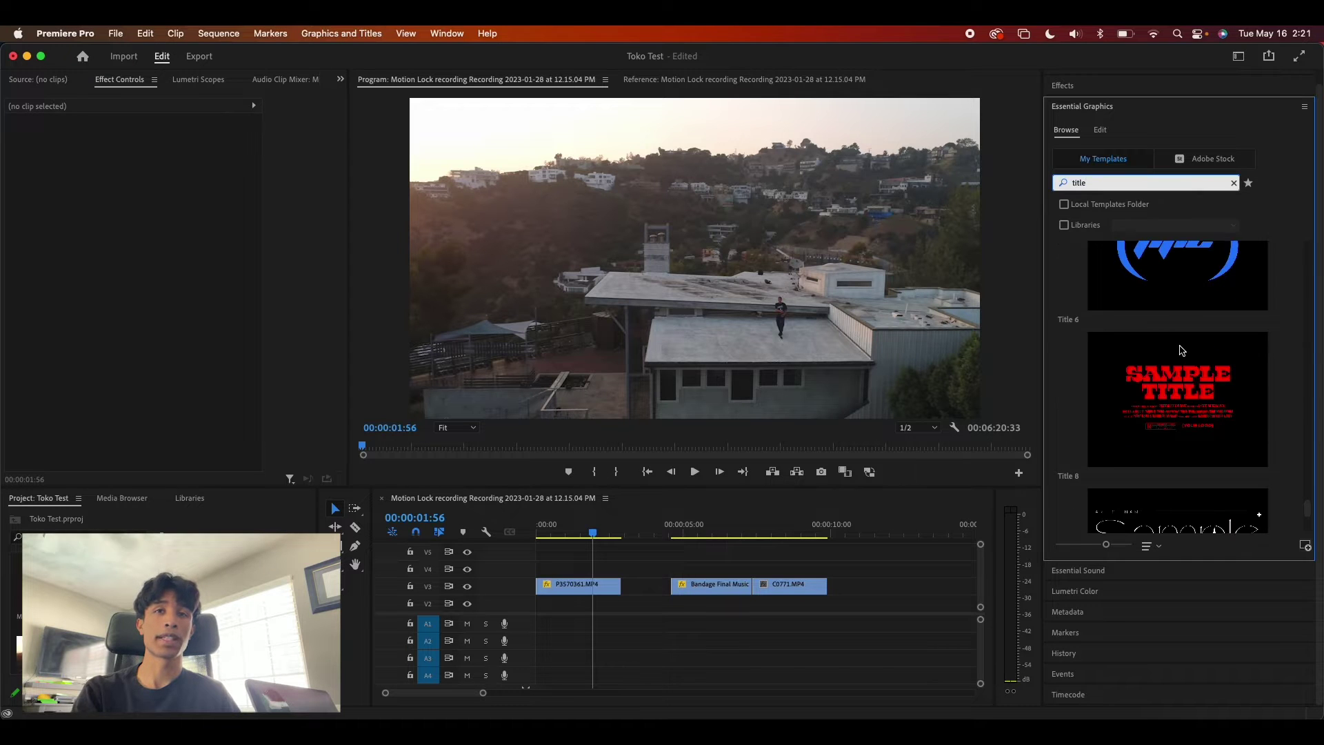
scroll(1181, 350, down, 5)
scroll(1181, 351, down, 5)
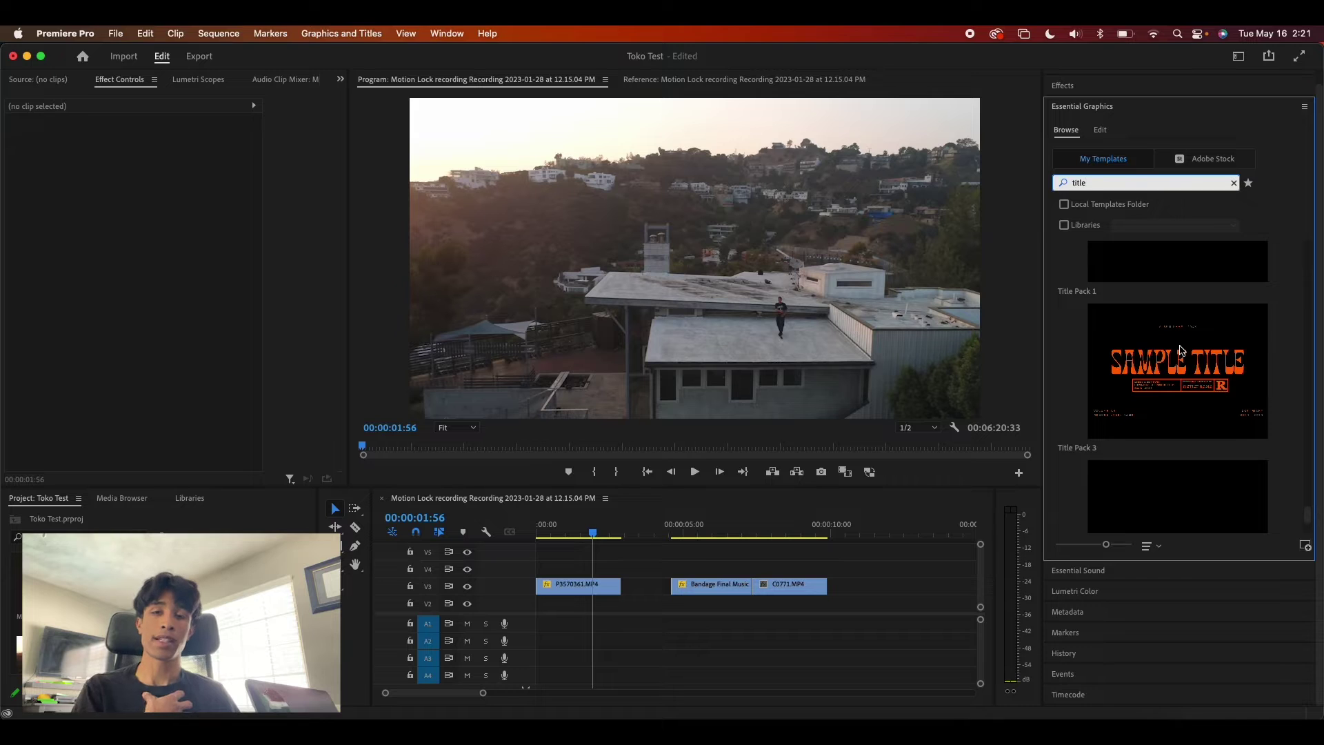
scroll(1181, 350, down, 5)
scroll(1180, 351, down, 10)
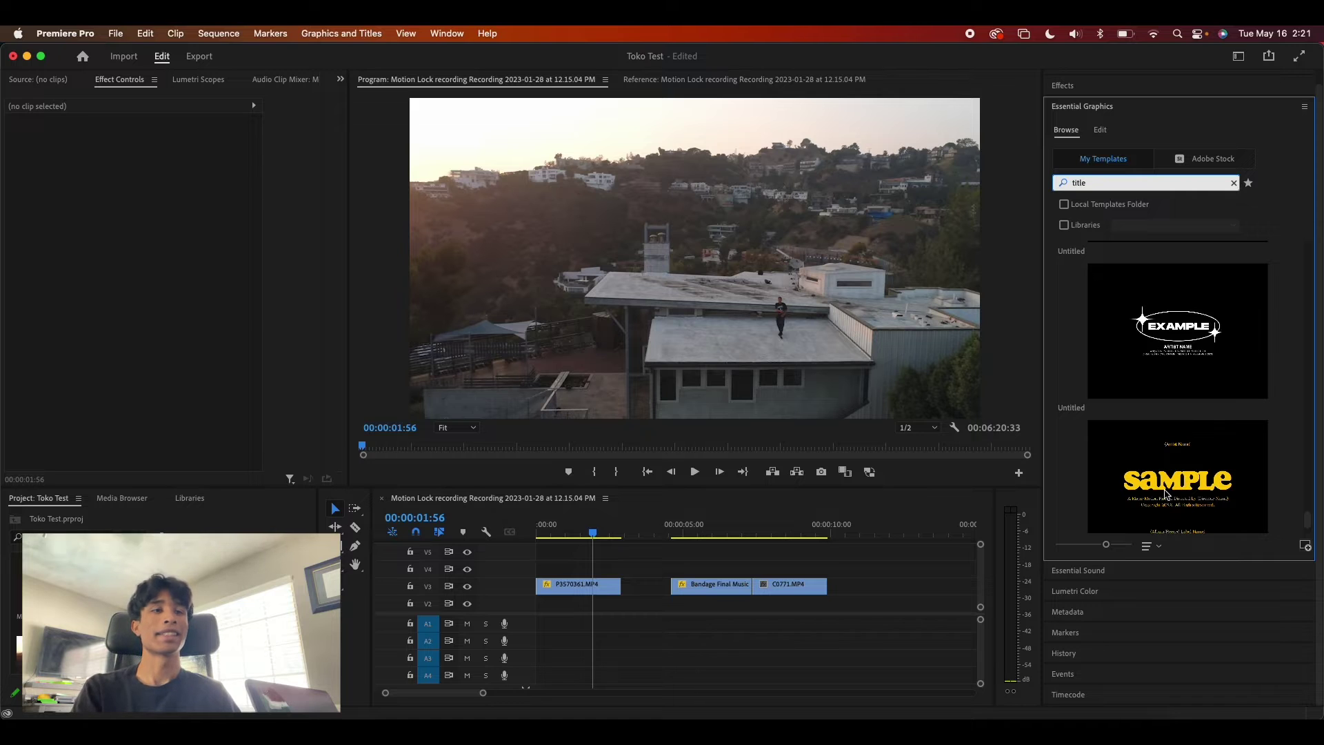
drag(1182, 487, 639, 573)
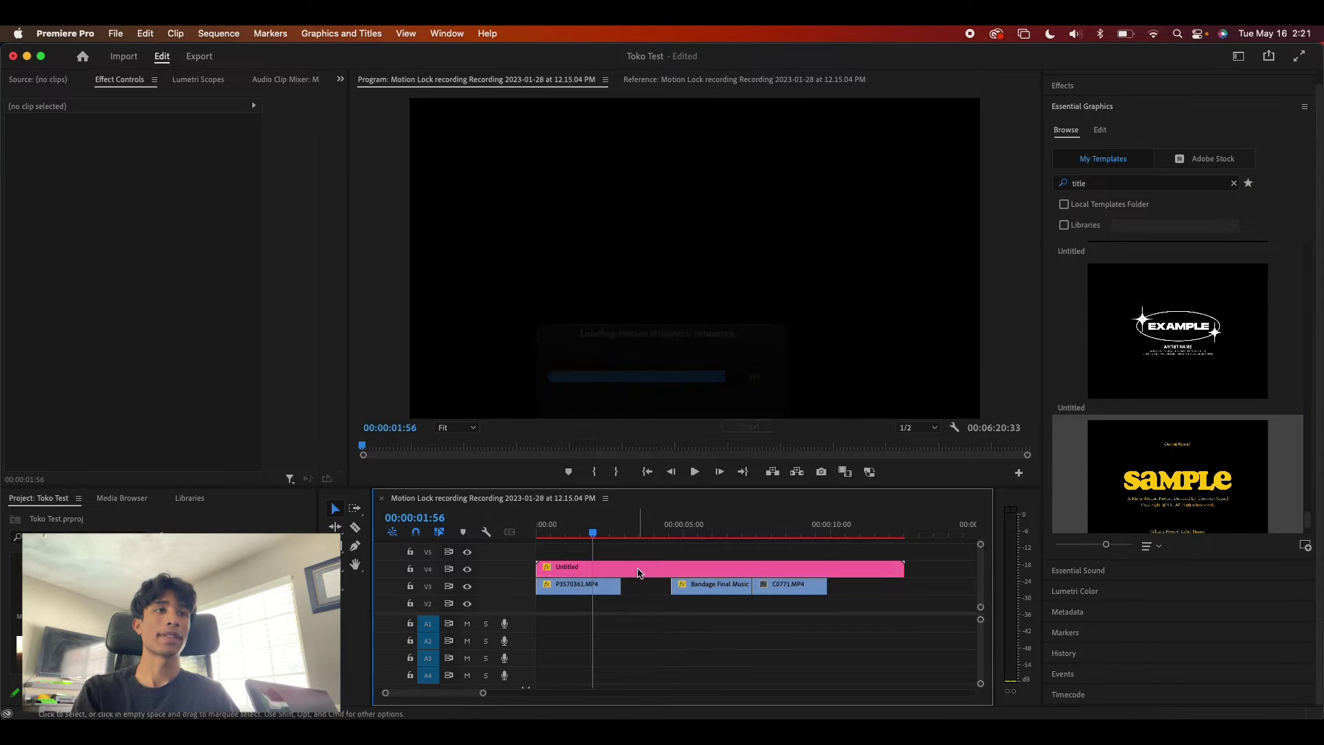
drag(142, 181, 136, 181)
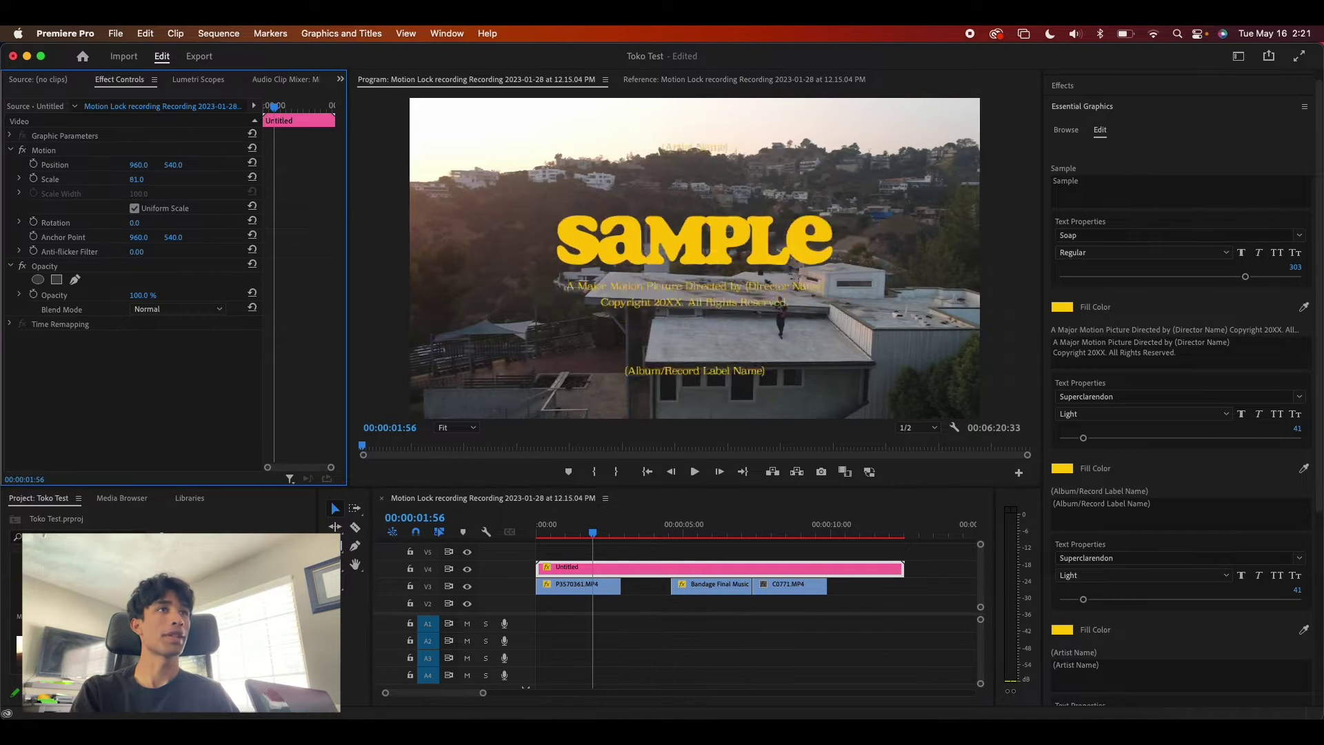
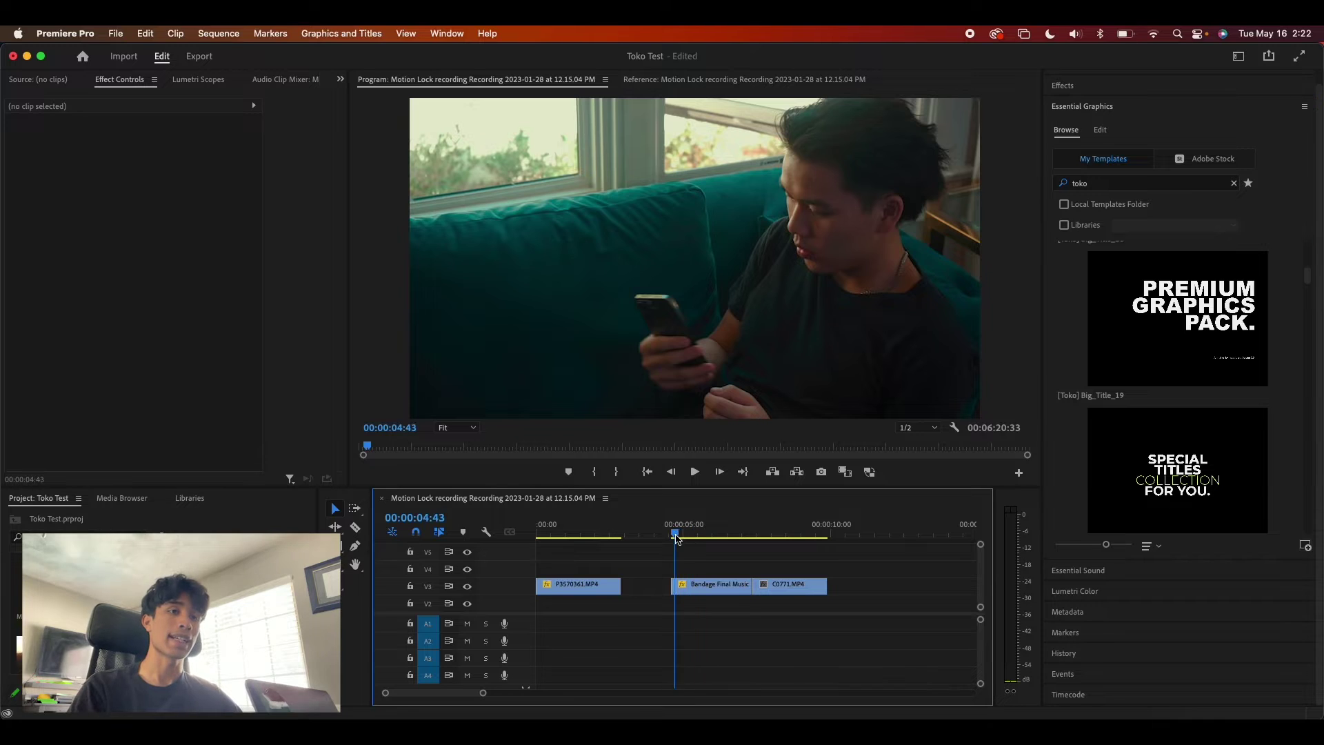
- Play the Bendage Final Music clip from its start to review the phone footage, and park the playhead near 00:00:06:15
click(683, 537)
key(space)
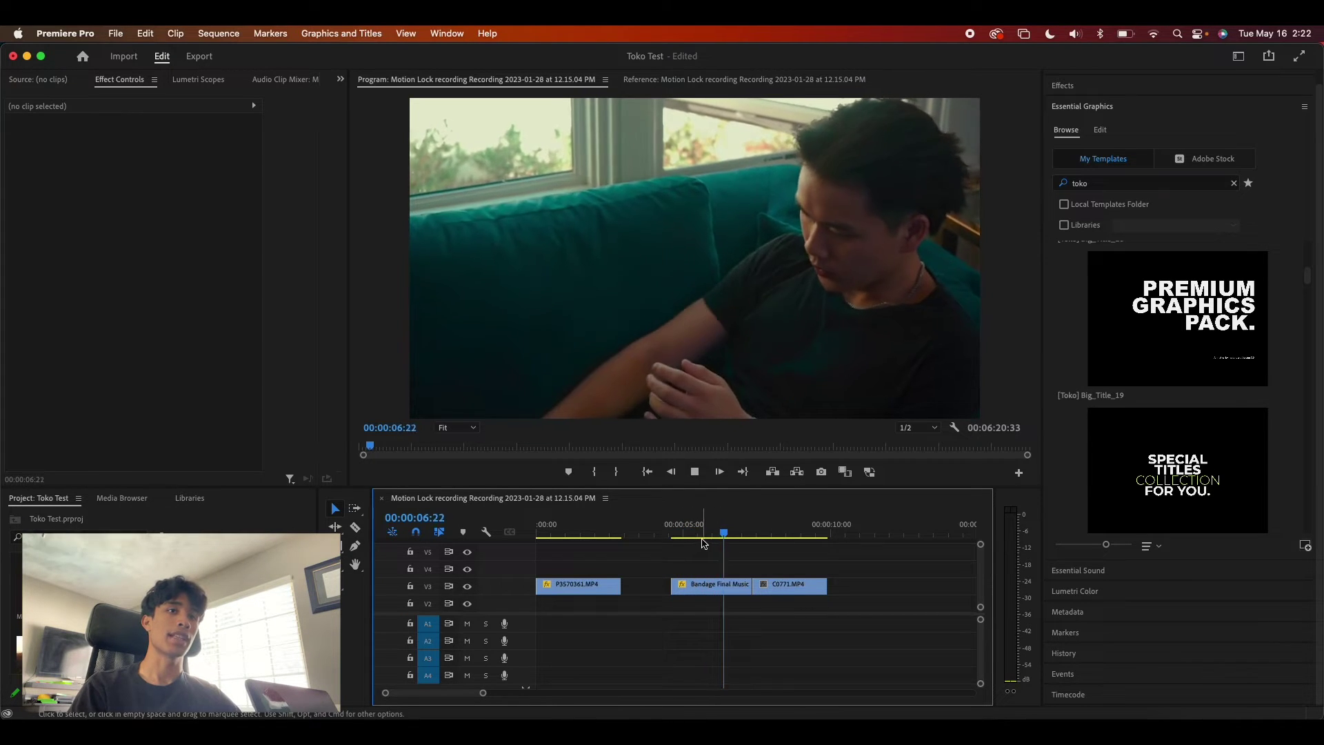
drag(746, 531, 679, 554)
key(space)
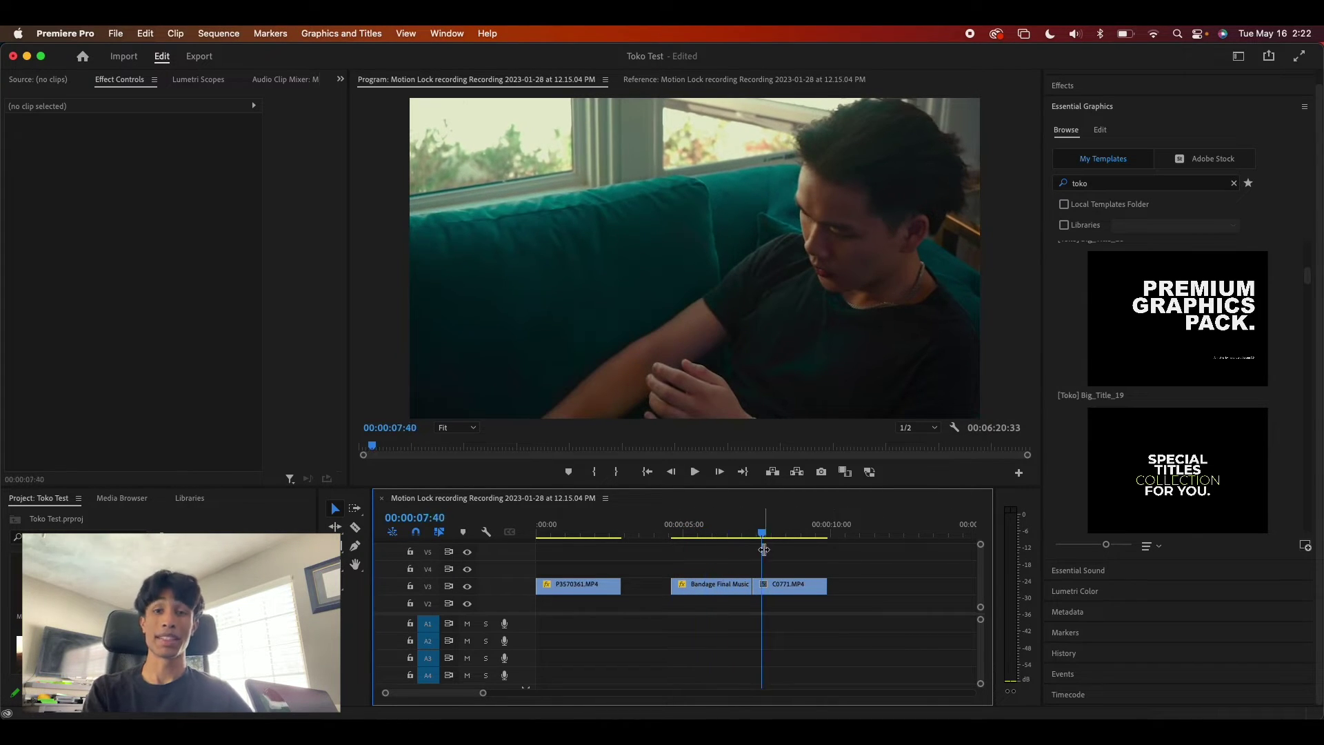
drag(766, 534, 722, 538)
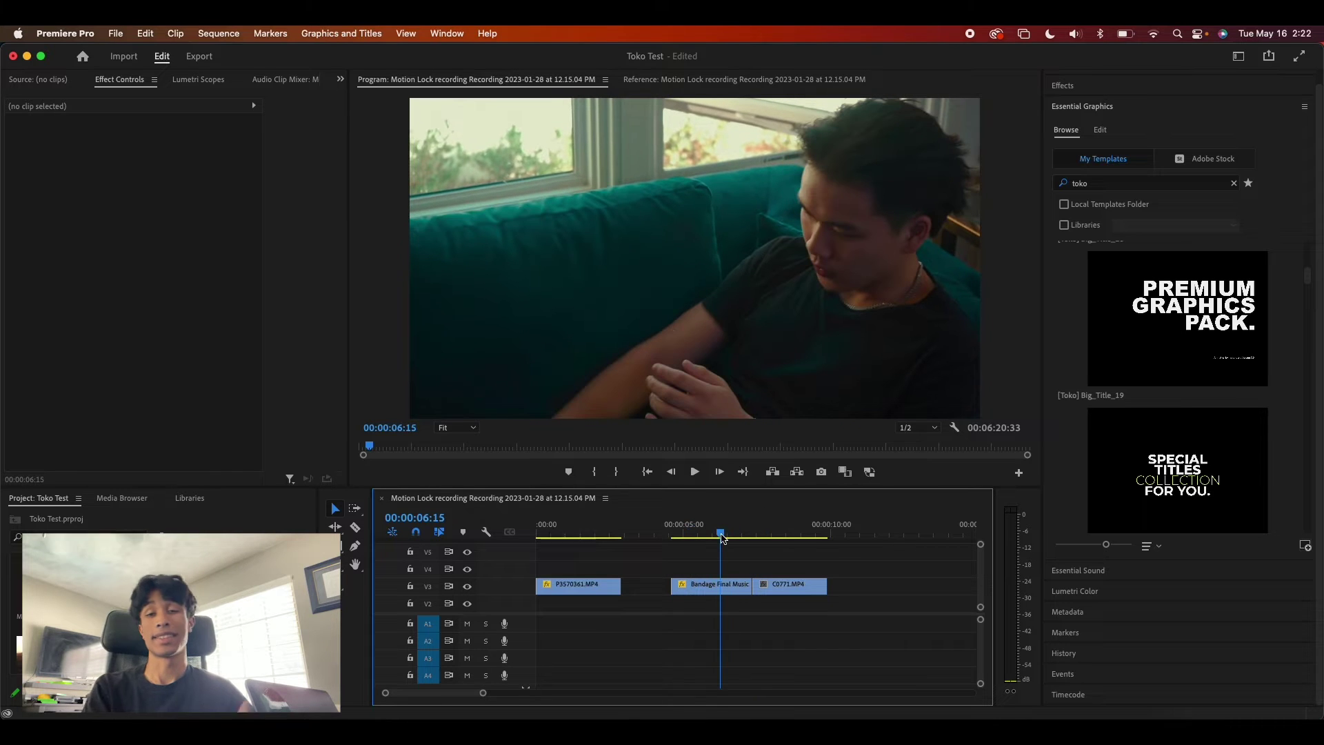
- Search the templates for "toko text", place Text Message_01 on V5 above the Bendage Final Music clip, and set its scale to 47 and X position to 603
click(1151, 179)
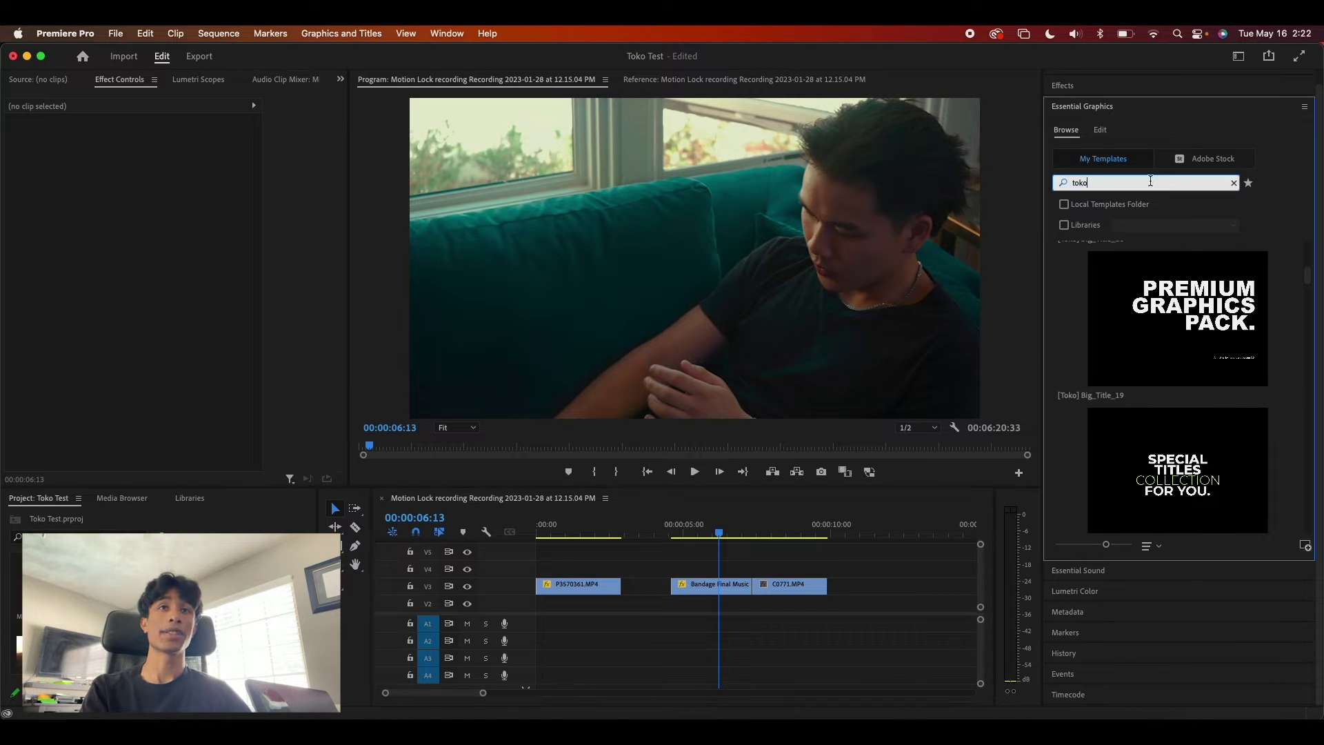
key(Return)
drag(1171, 343, 681, 559)
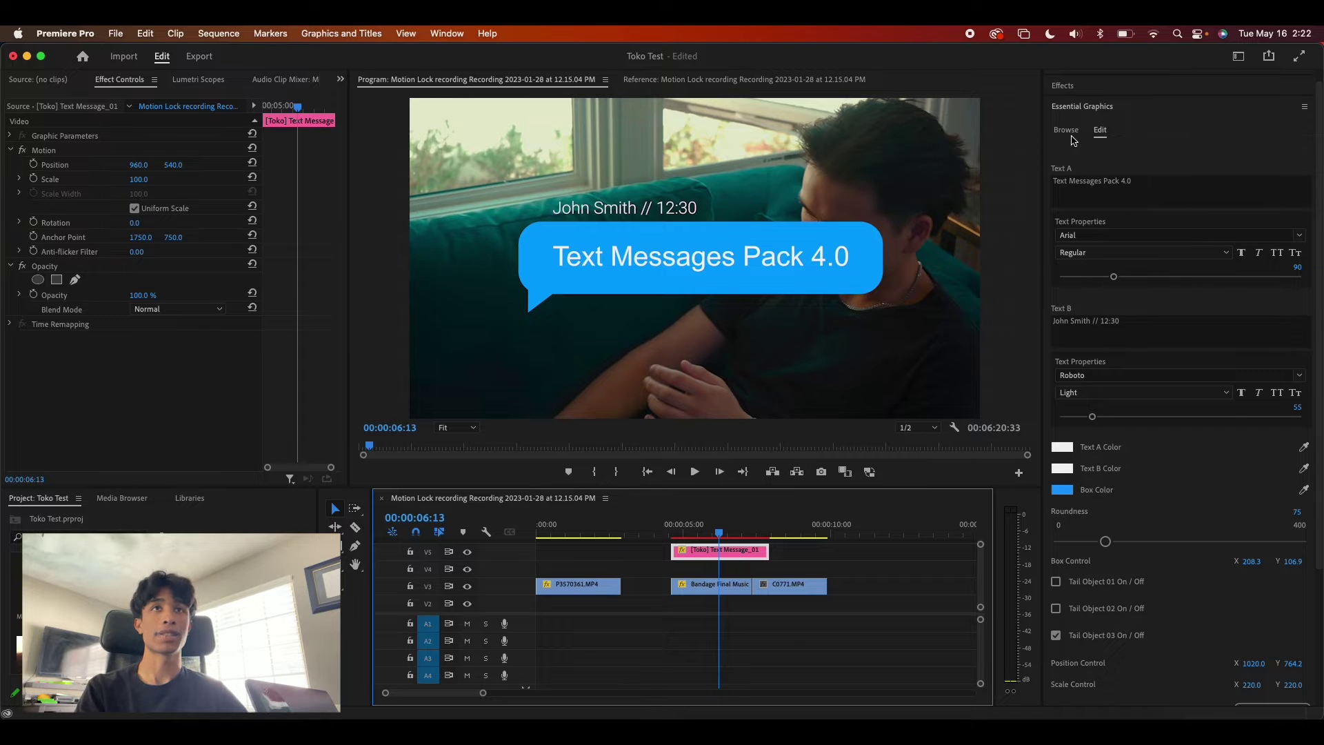
drag(160, 185, 104, 164)
- Play the blue text message over the footage from its beginning, and park the playhead at 00:00:05:06
drag(708, 529, 674, 532)
key(space)
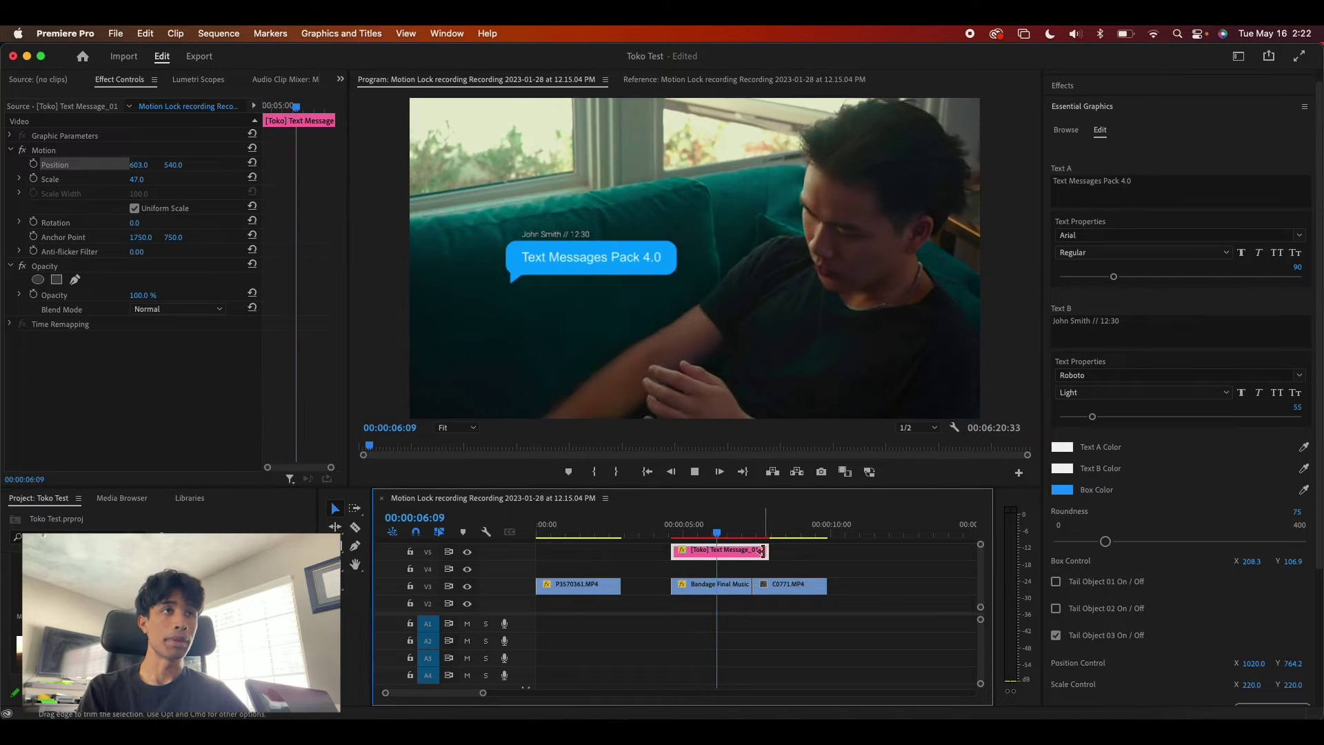
key(space)
mouse_move(687, 531)
mouse_down()
mouse_move(701, 533)
mouse_move(677, 534)
mouse_move(686, 544)
mouse_up()
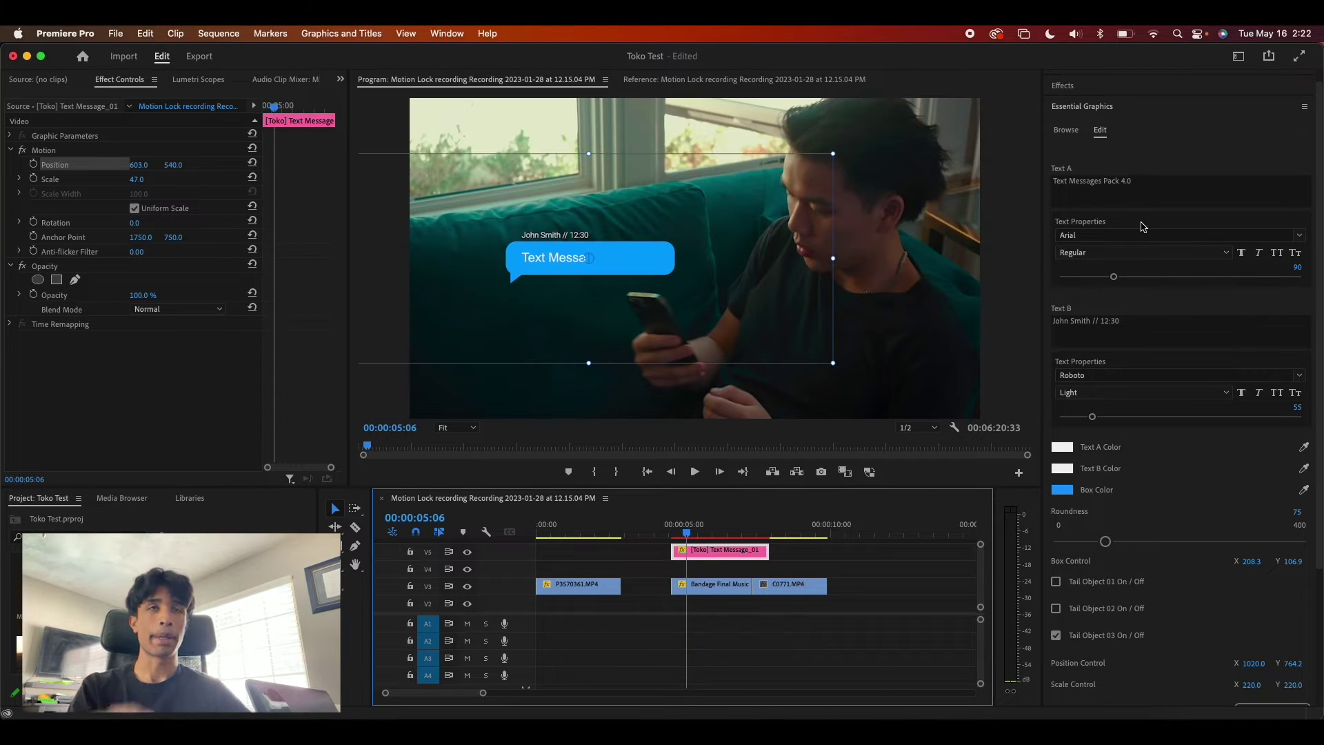
- Change the blue bubble's Text A to "Please..." and its Text B to a sender name followed by "| 12:30"
click(1110, 181)
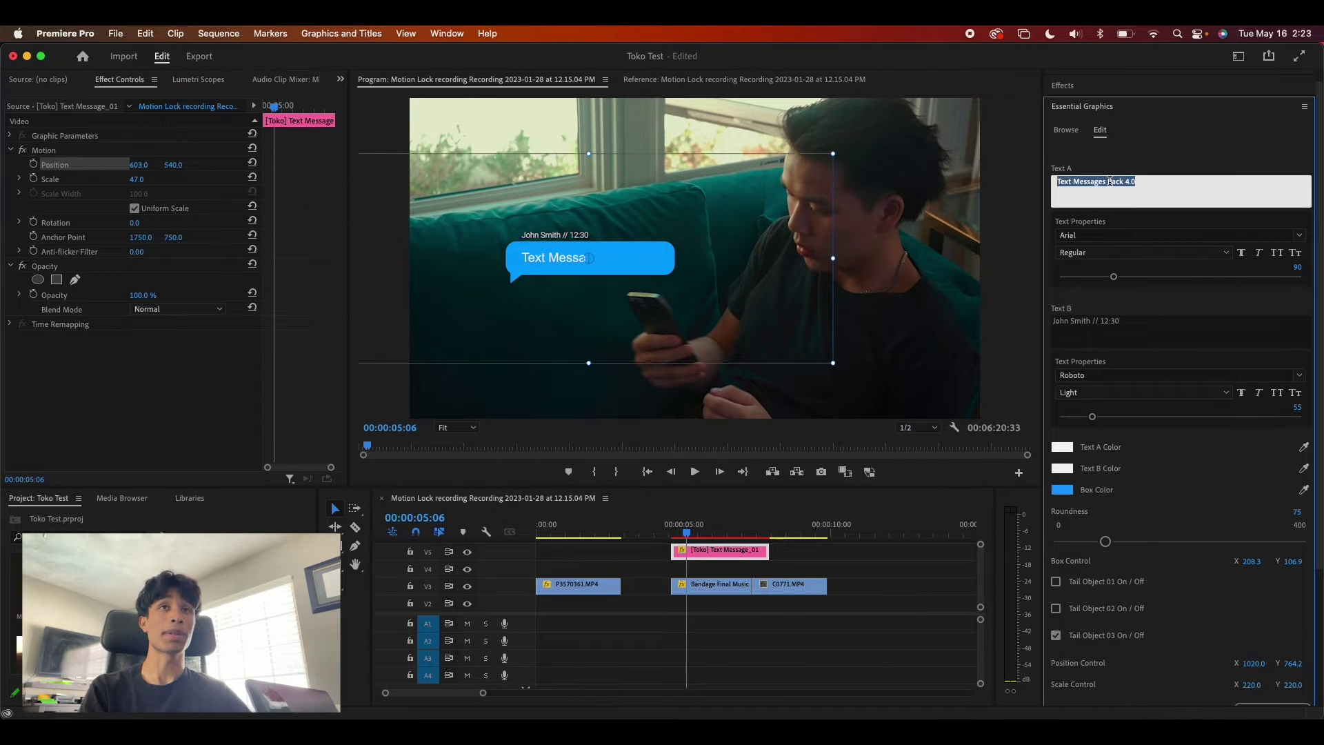
text(Please...)
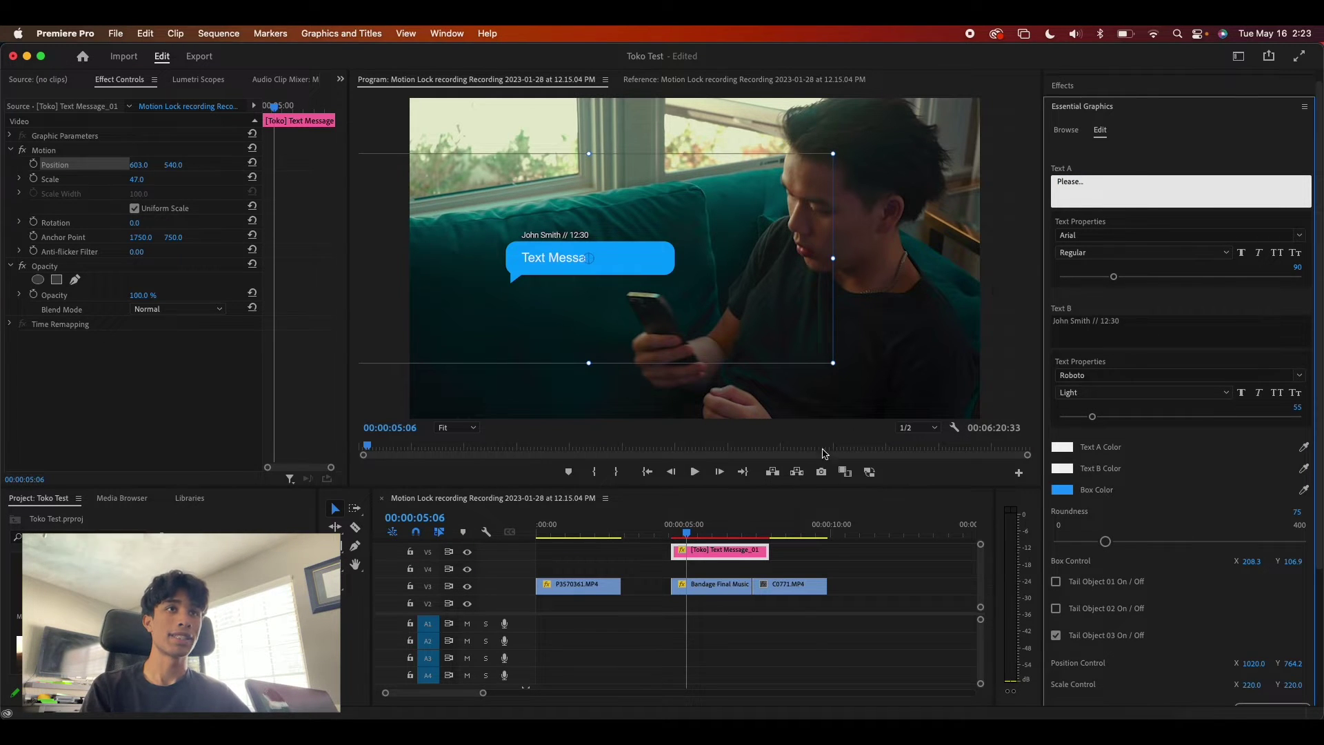
click(793, 585)
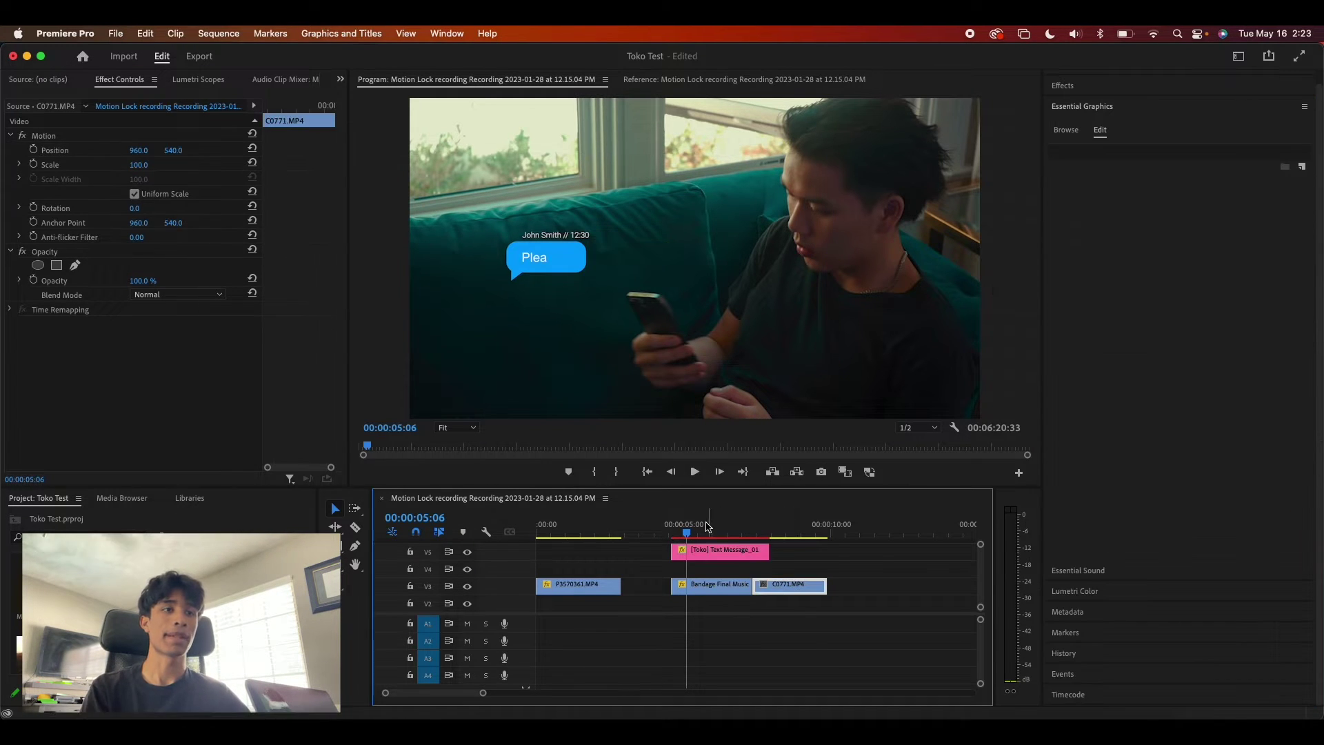
mouse_move(692, 527)
mouse_down()
mouse_move(705, 528)
mouse_move(674, 530)
mouse_move(692, 529)
mouse_up()
click(721, 549)
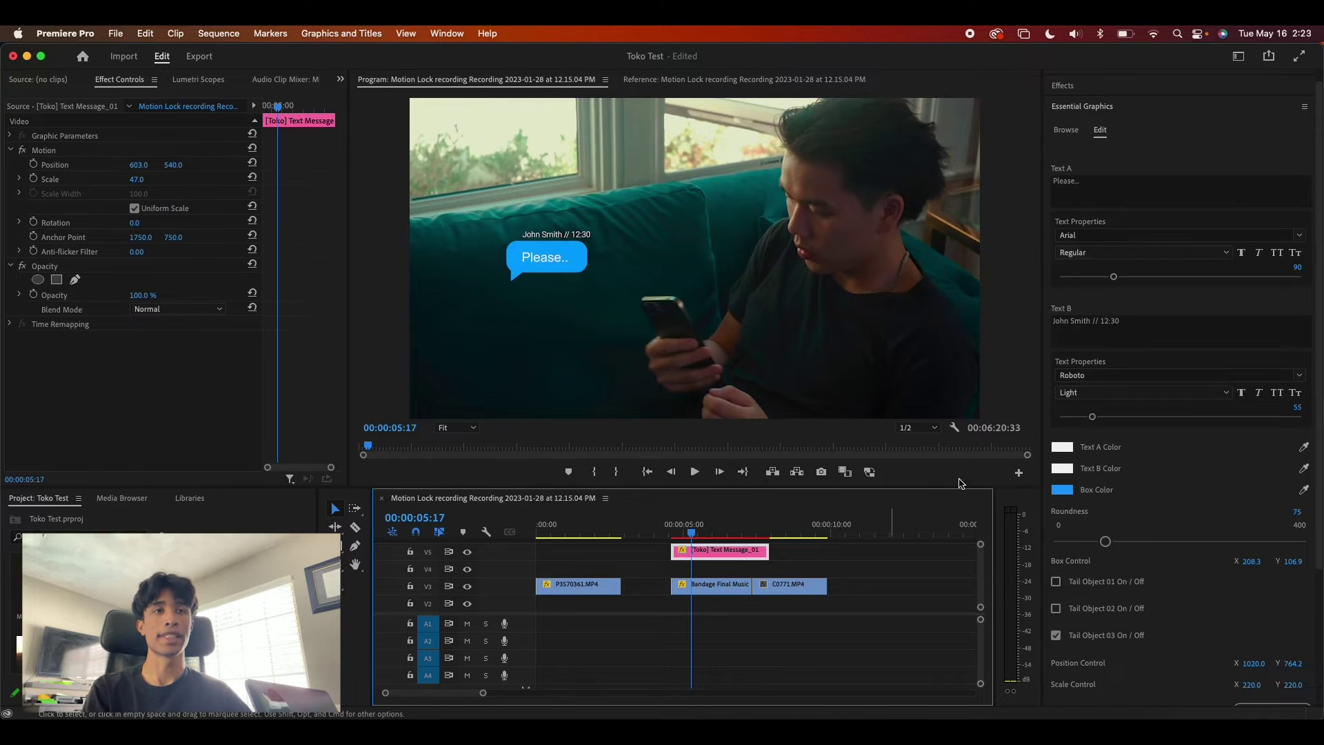
click(1091, 322)
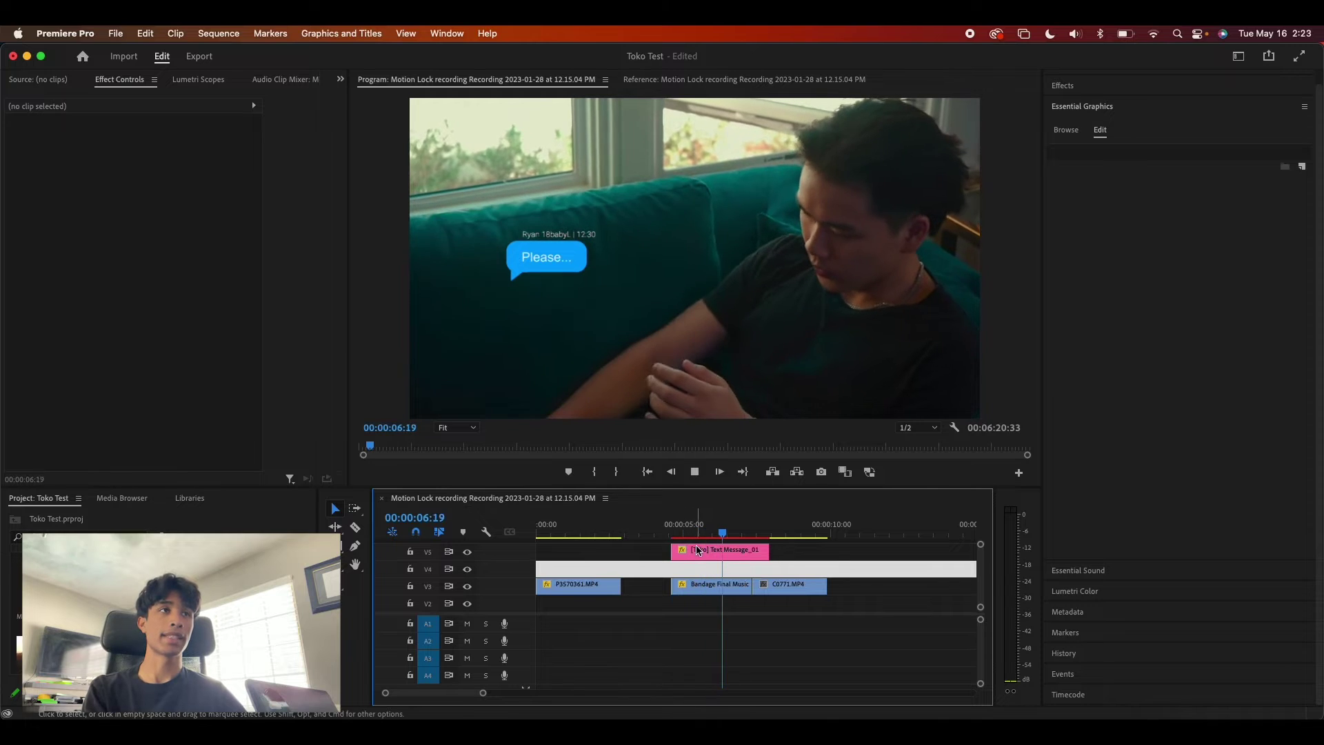
- Trim the end of the blue message clip to the end of the Bendage Final Music clip, and replay it
drag(768, 550, 682, 539)
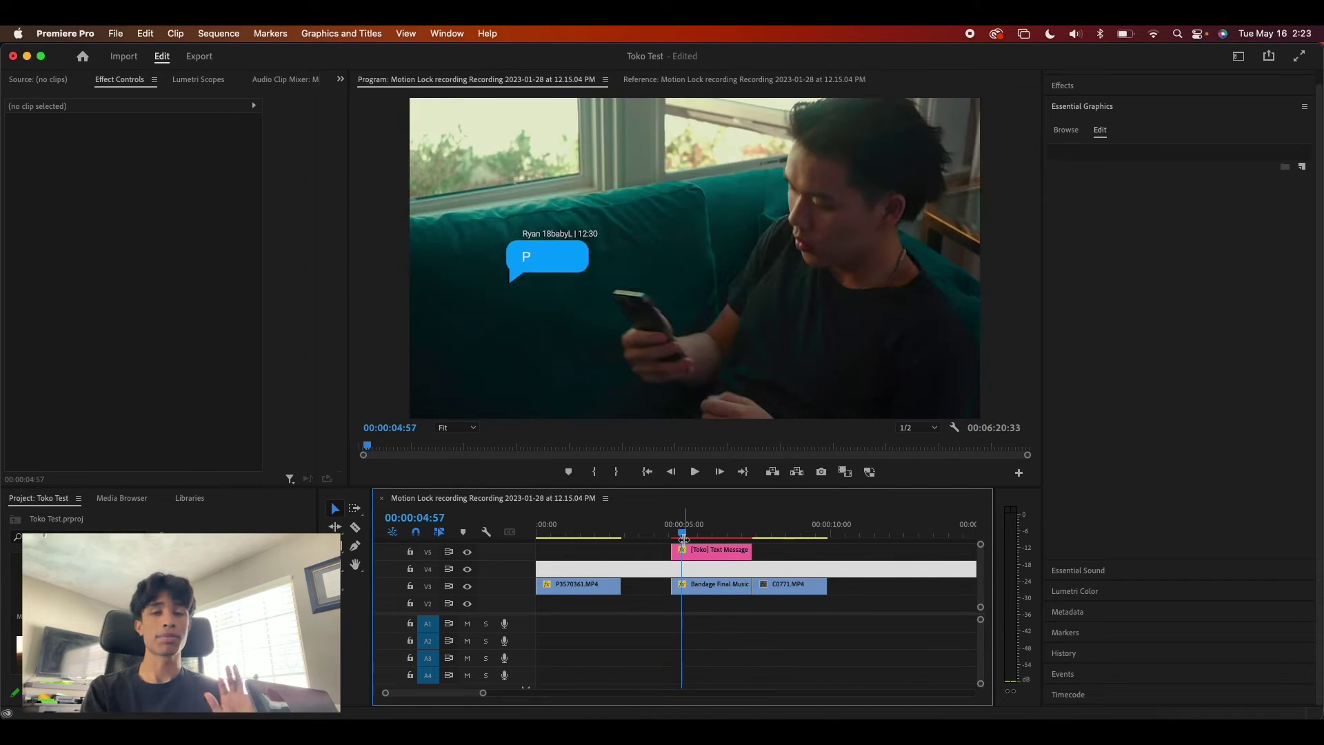
key(space)
click(715, 552)
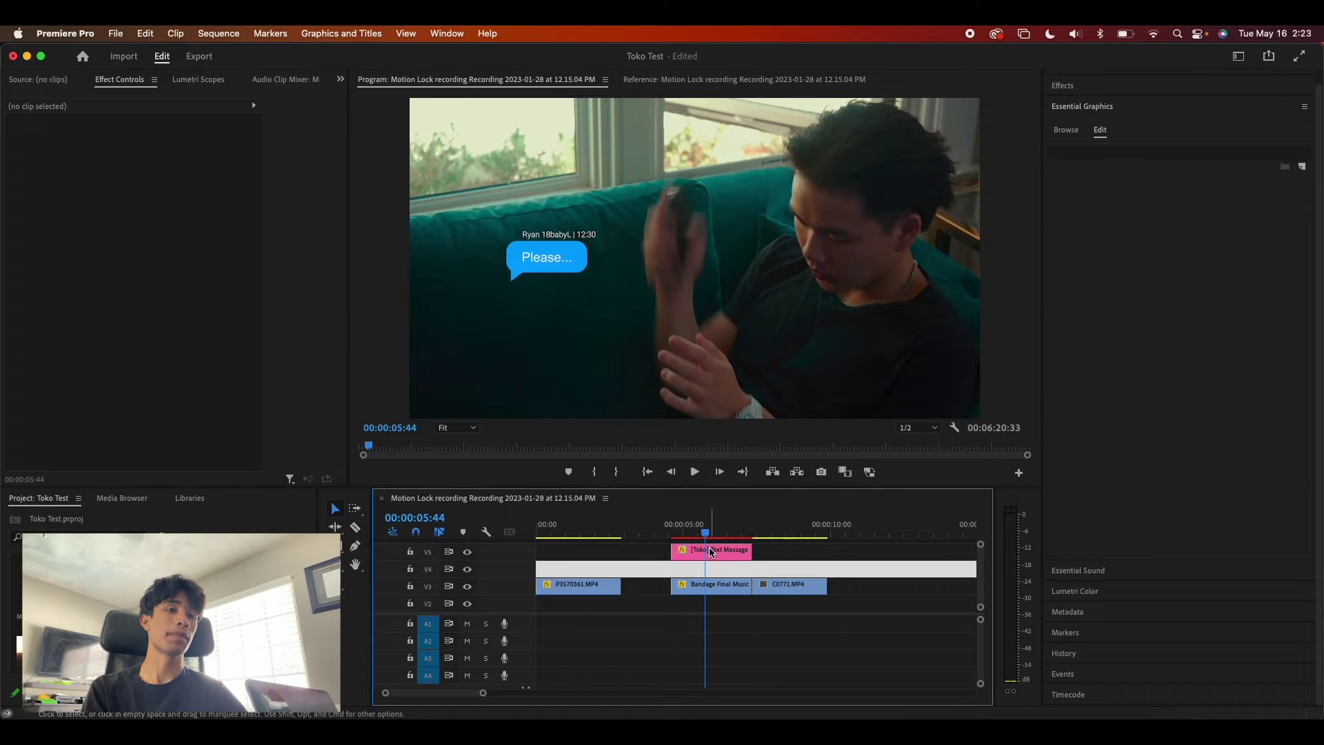
- Place the Text Message_07 template on V4 from 00:00:05:44, and set its scale to 44 and Y position to 722
click(1067, 131)
scroll(1147, 419, down, 5)
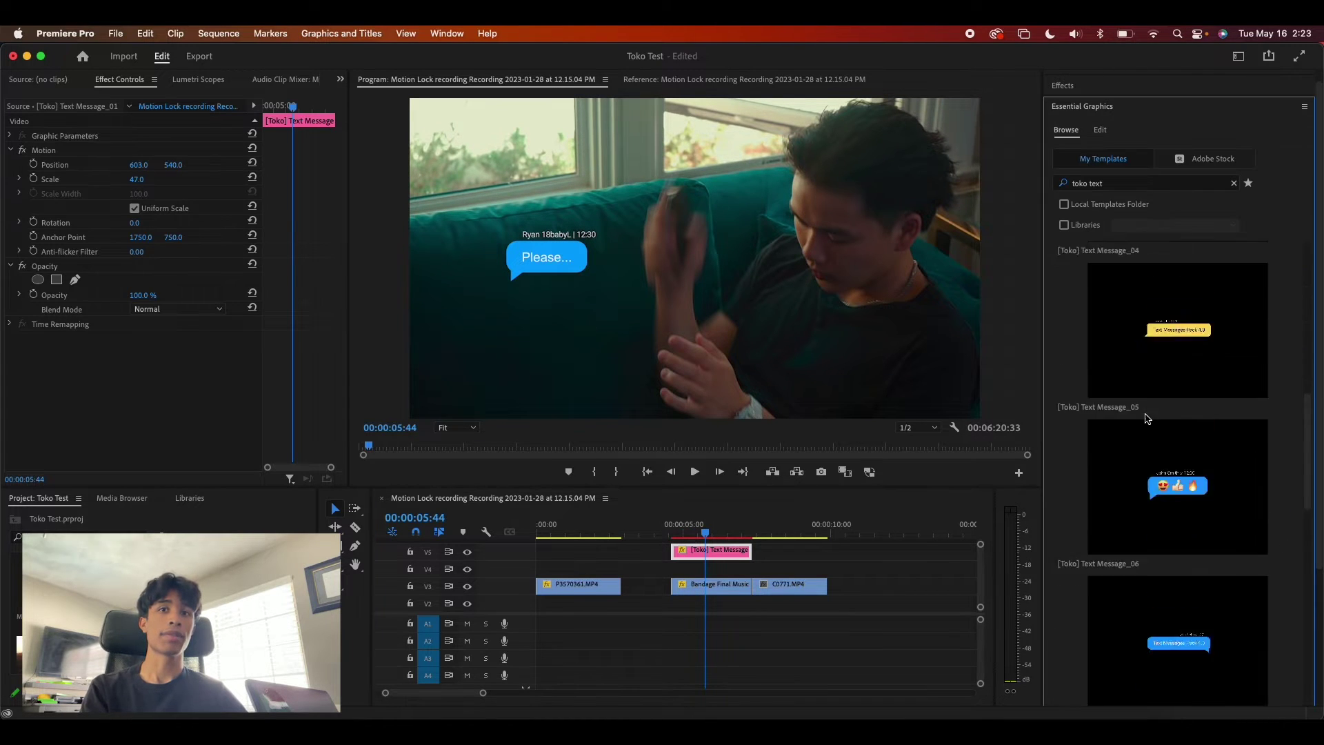
scroll(1159, 428, up, 5)
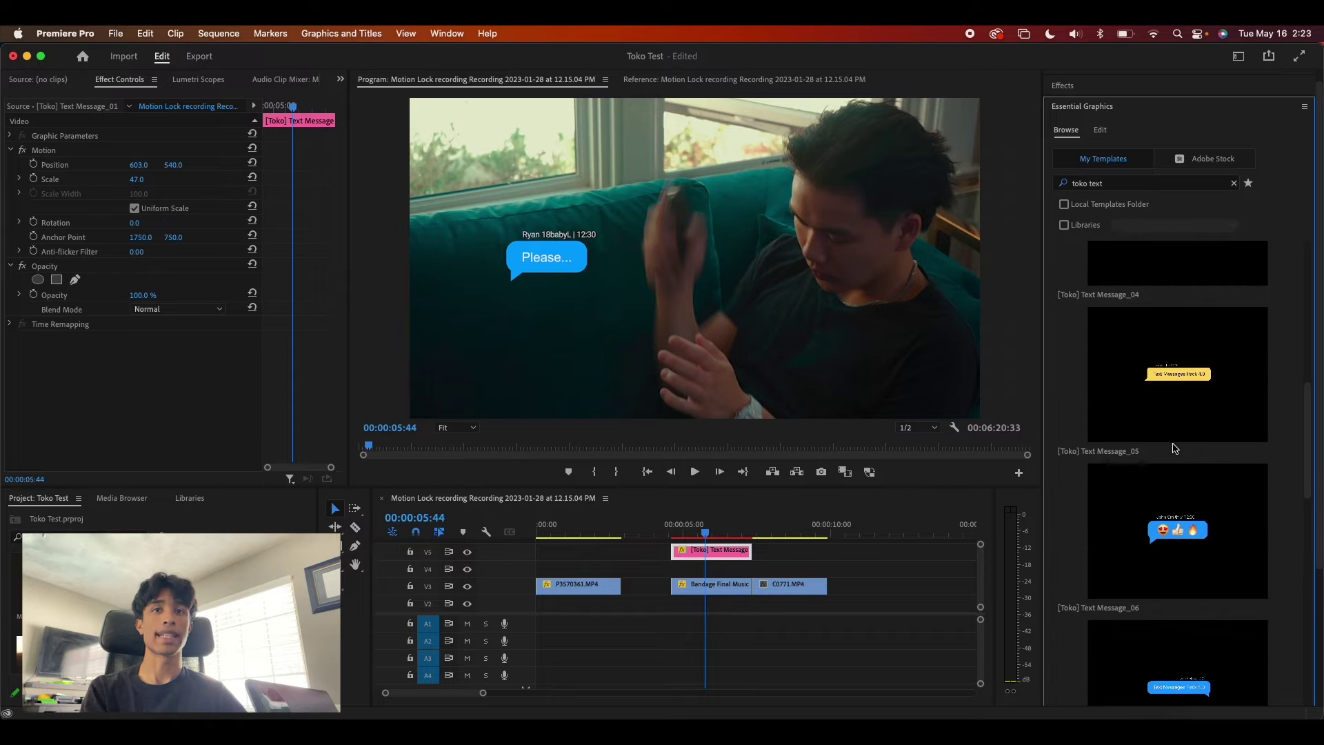
drag(1206, 406, 707, 567)
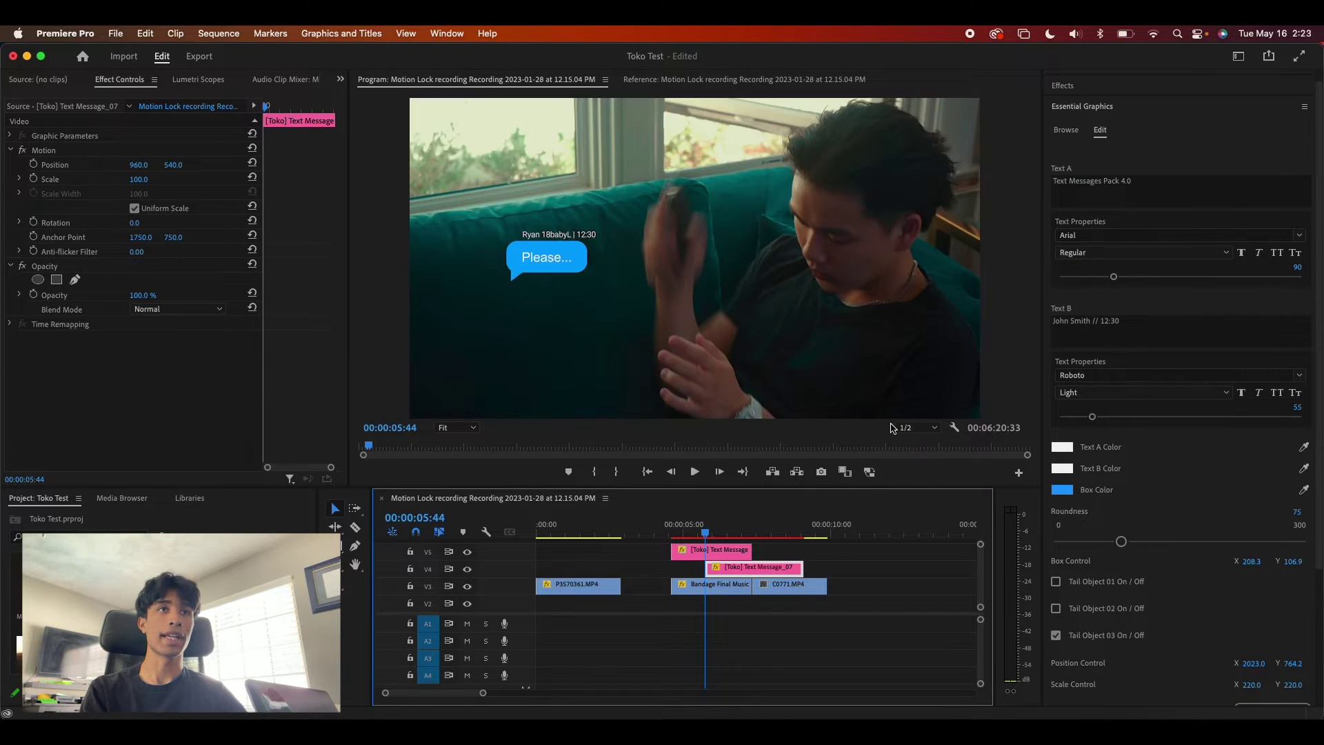
drag(139, 179, 301, 164)
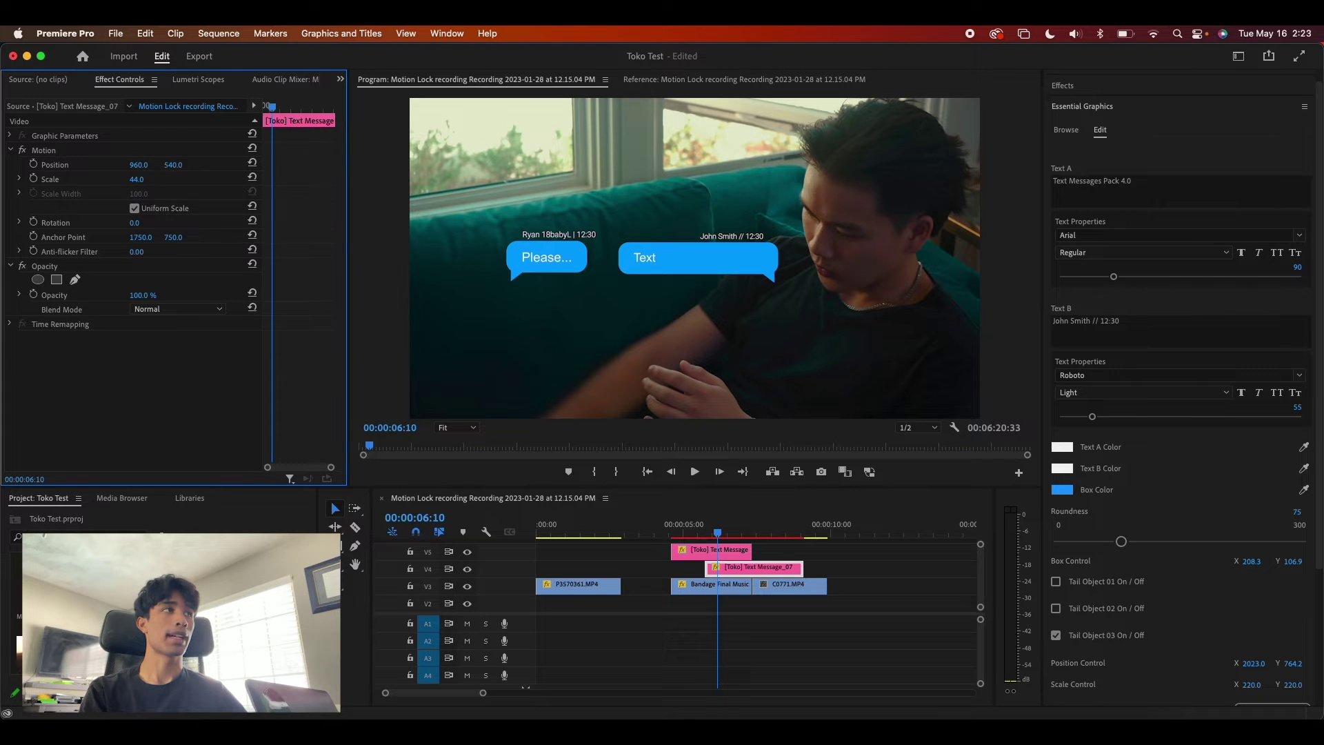
- Set the box color of the Text Message_07 bubble to light gray DFDFDF
click(1066, 492)
drag(719, 272, 1113, 231)
click(1191, 437)
click(675, 408)
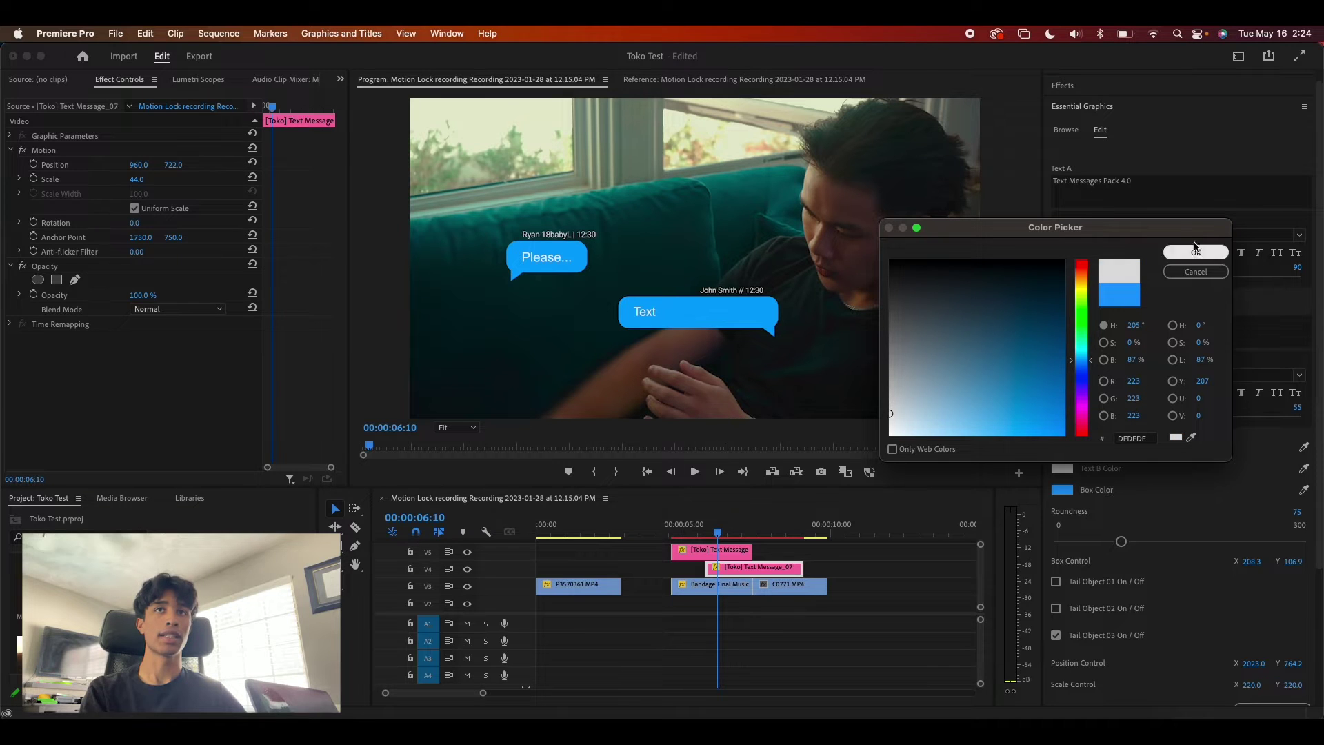
click(1196, 252)
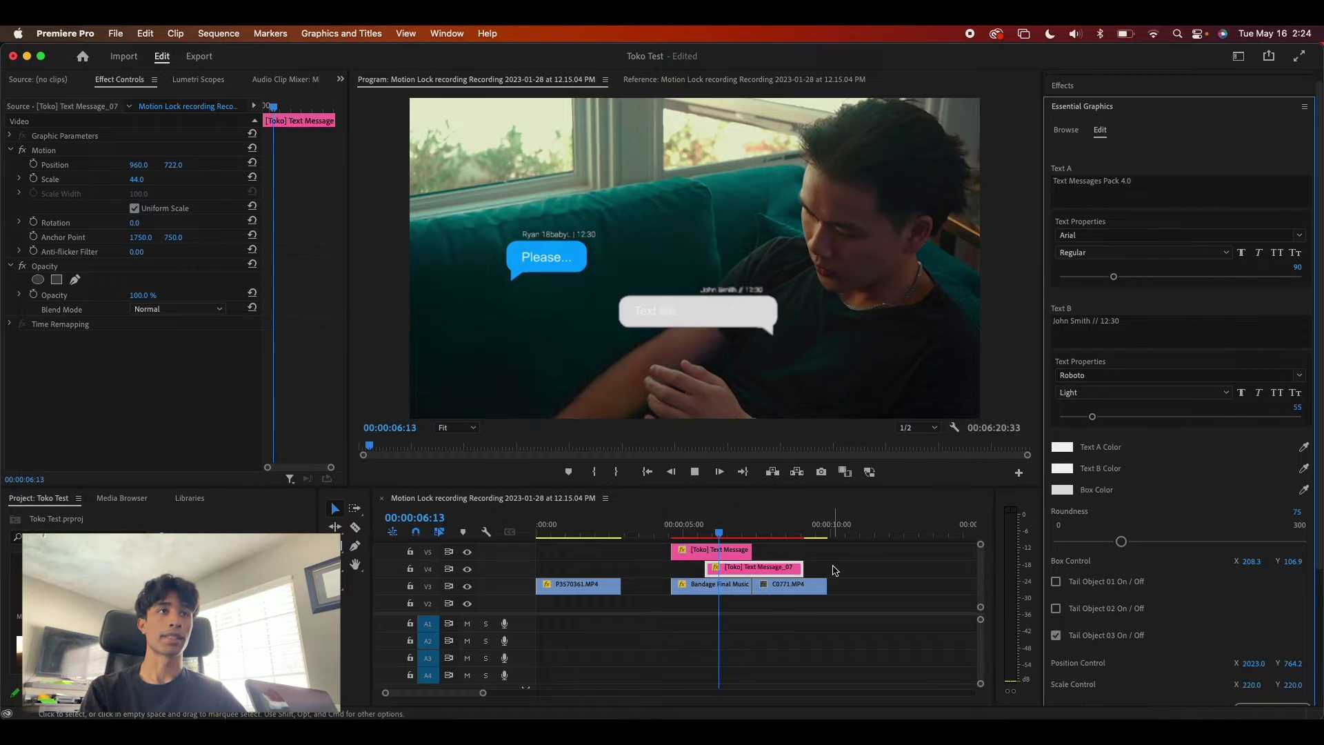
- Set the Text A color of the light gray message bubble to black
click(1063, 447)
drag(1019, 432, 862, 268)
click(1228, 253)
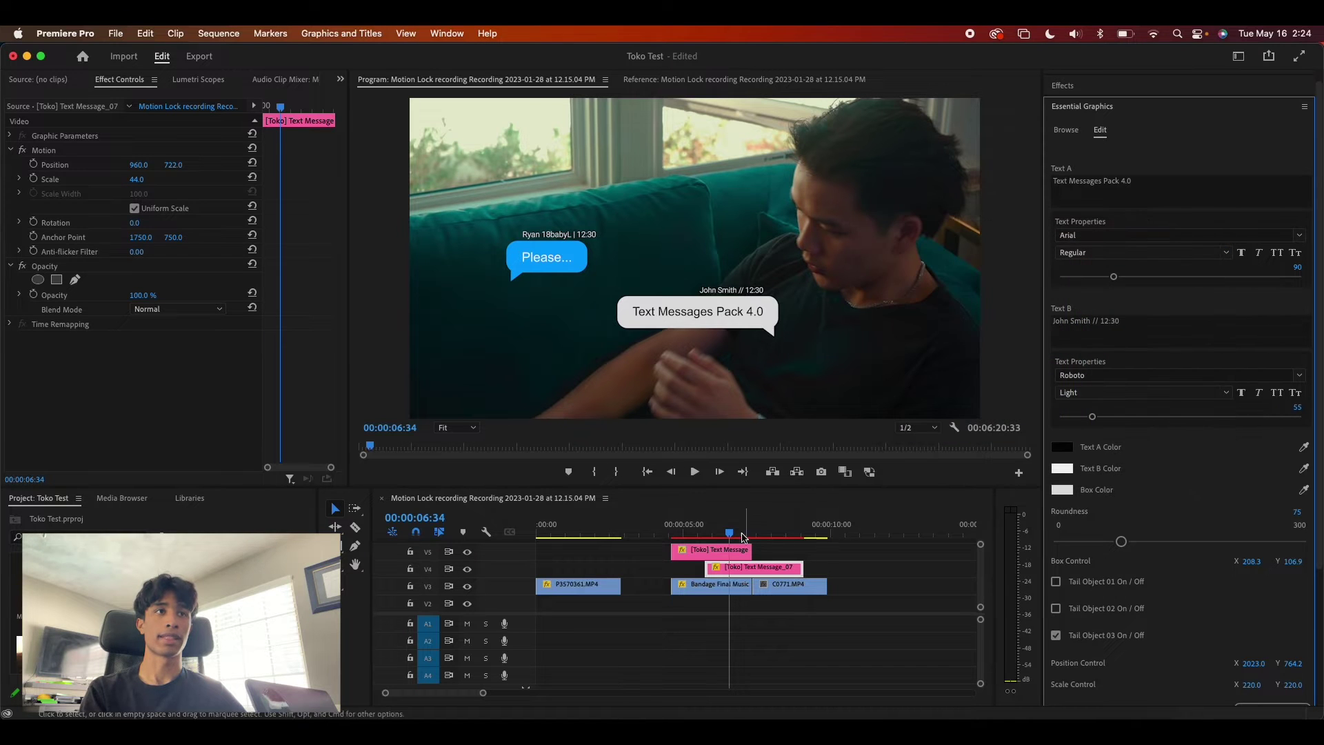
- Play both message bubbles together to review the reply's new colors
click(698, 533)
key(space)
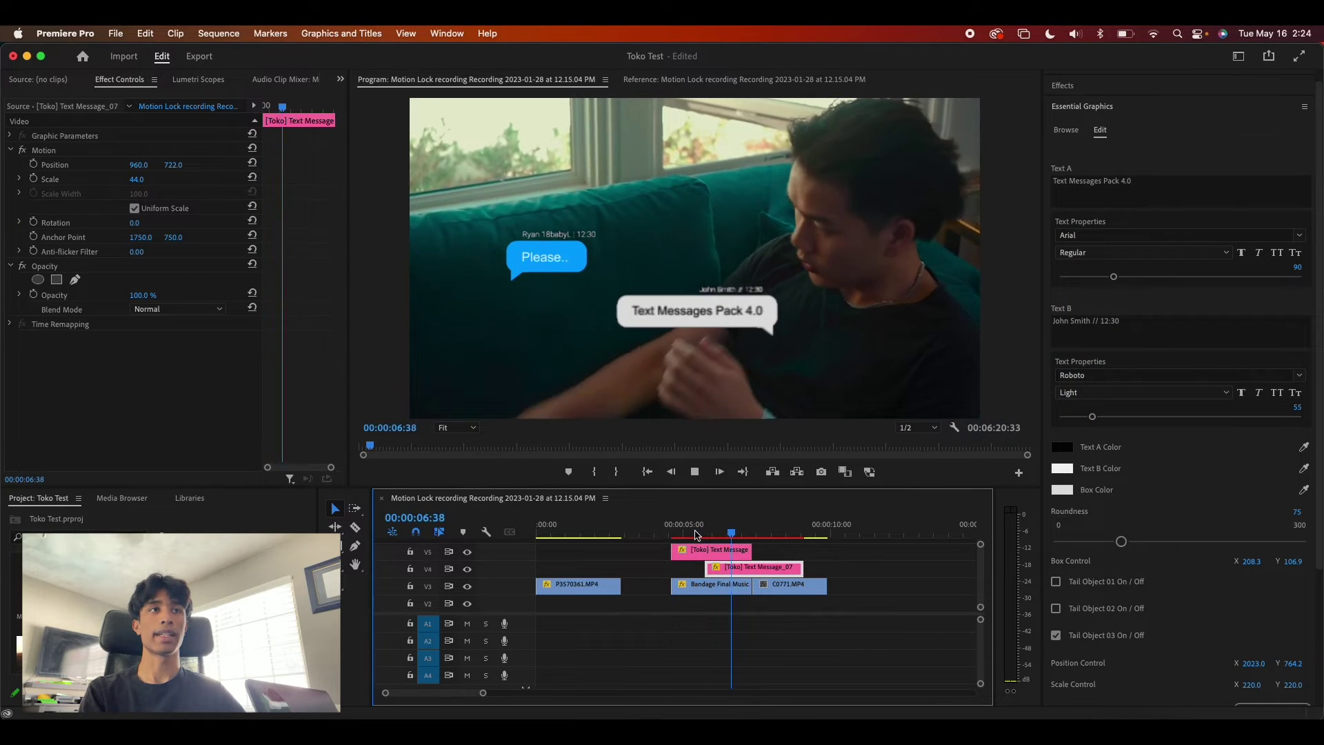
key(space)
- Trim the end of the gray message clip to match the blue message clip's end, and replay the conversation
drag(752, 536, 719, 535)
drag(801, 568, 748, 566)
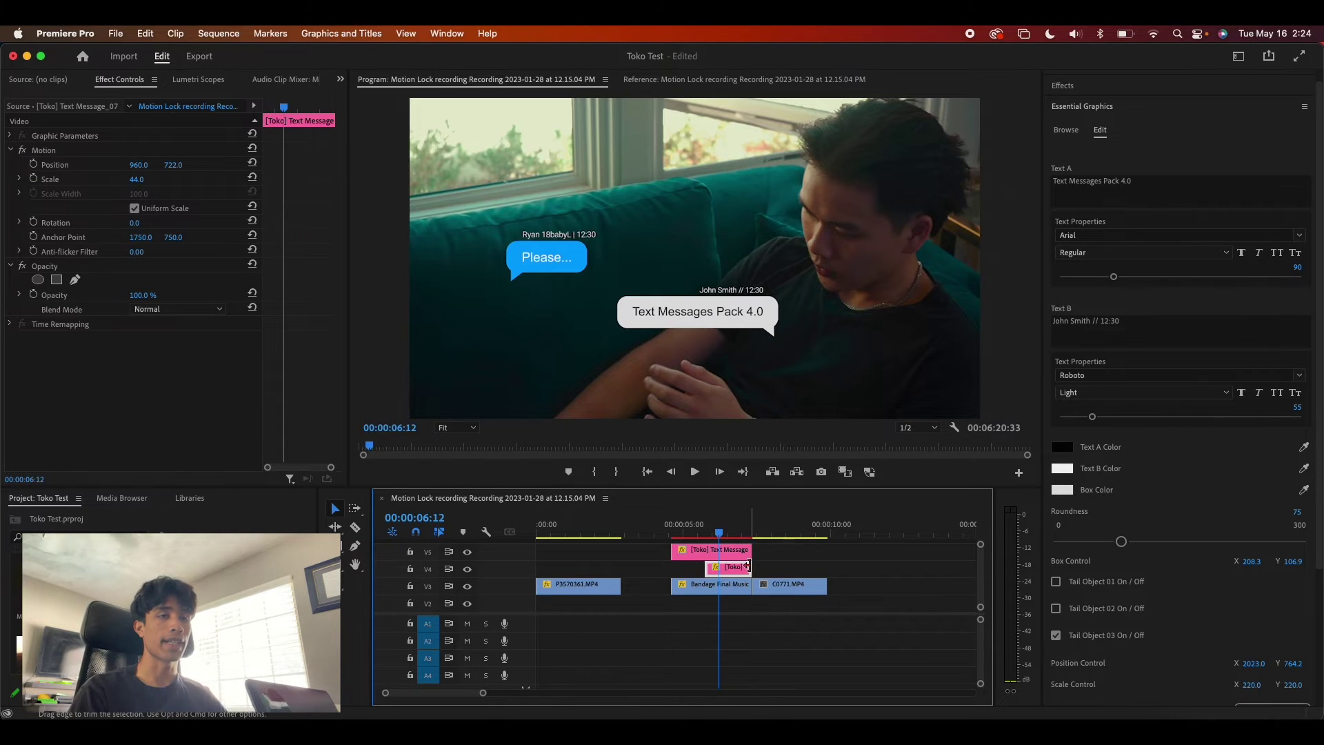
click(671, 534)
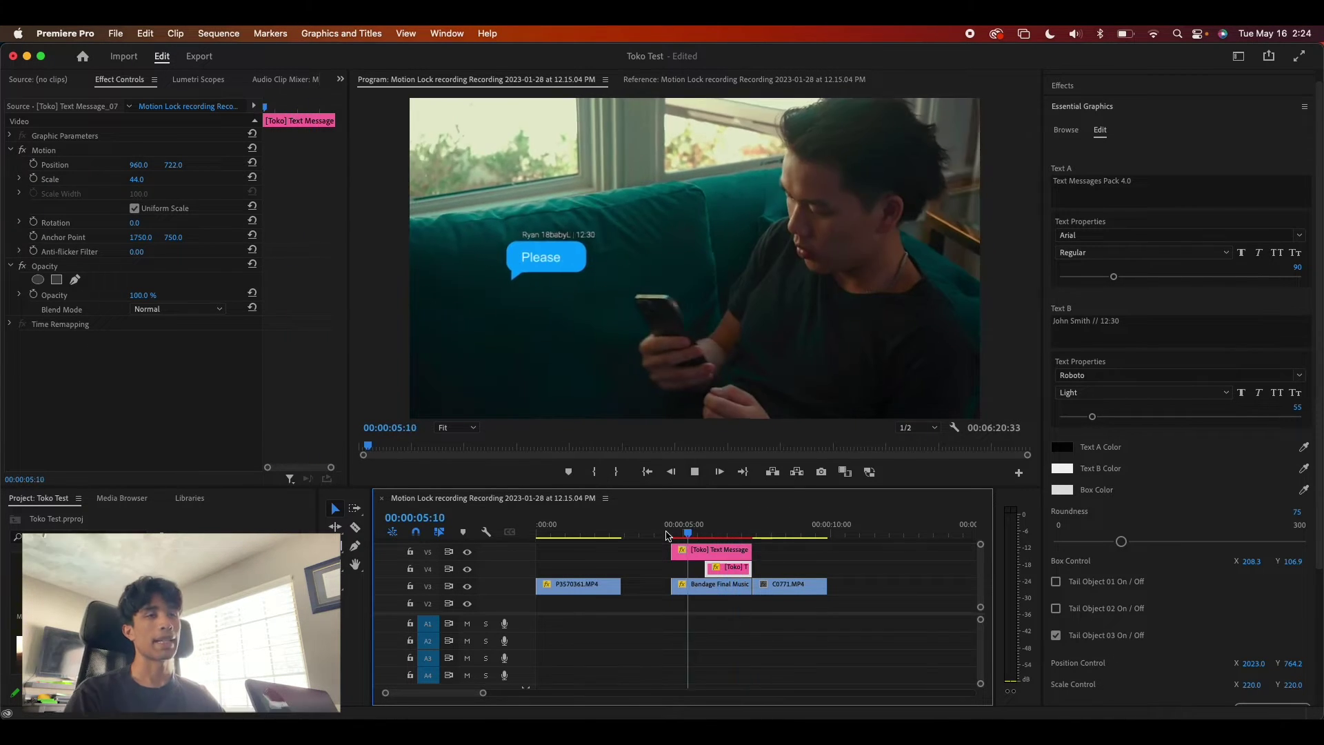
key(space)
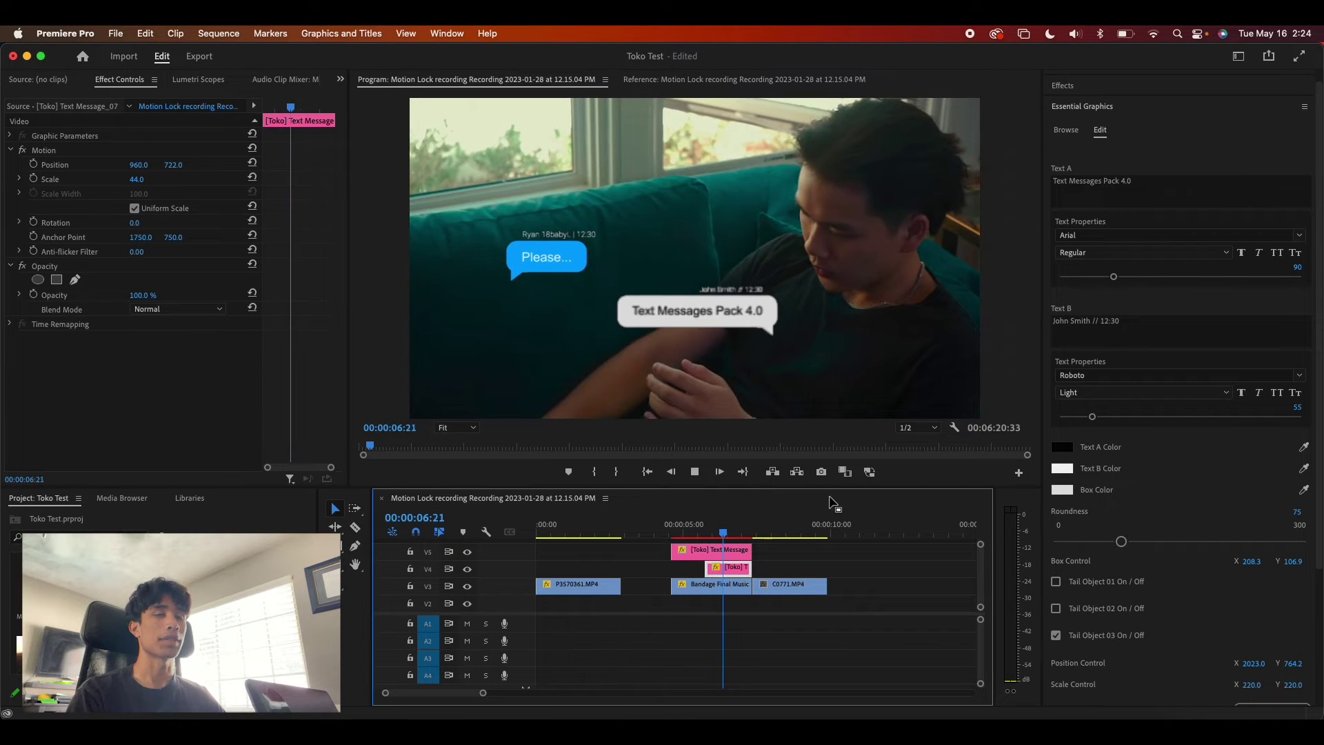
key(space)
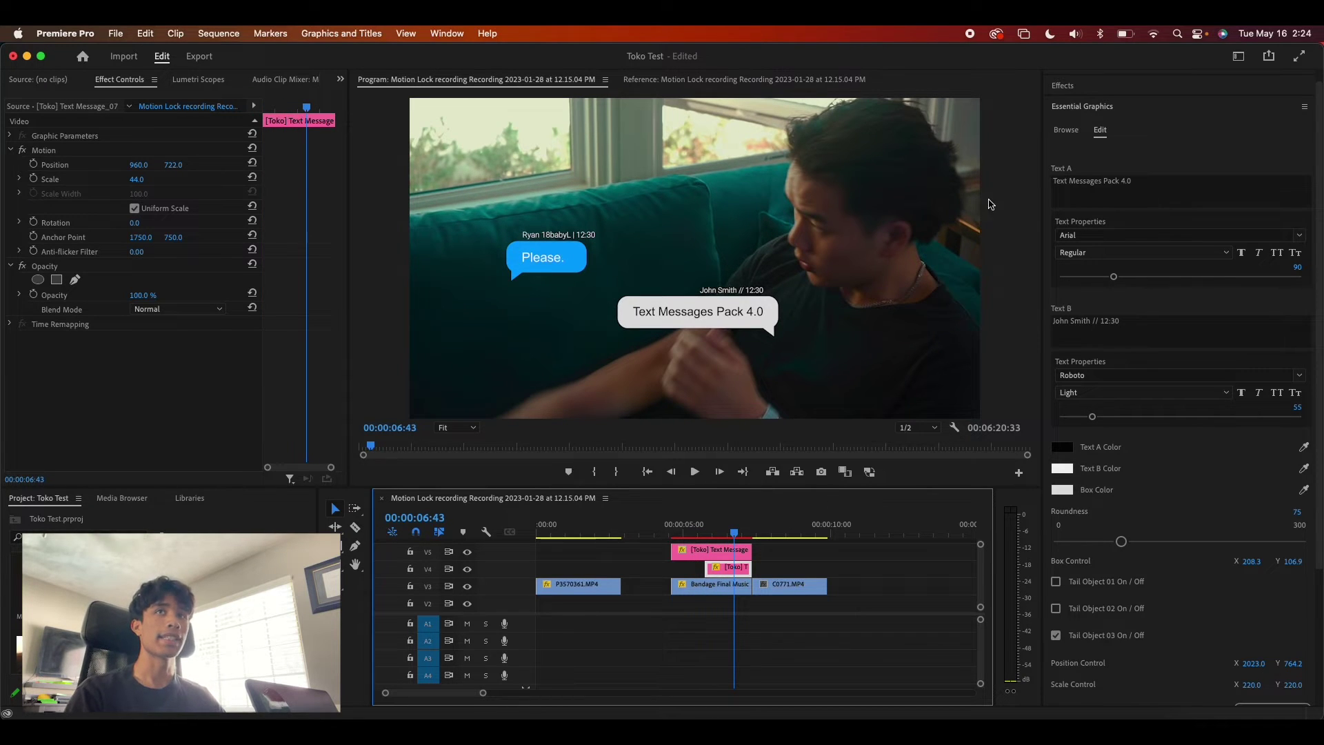
- Browse the "toko text" templates to compare the colored, gradient and emoji message bubble designs
click(1066, 131)
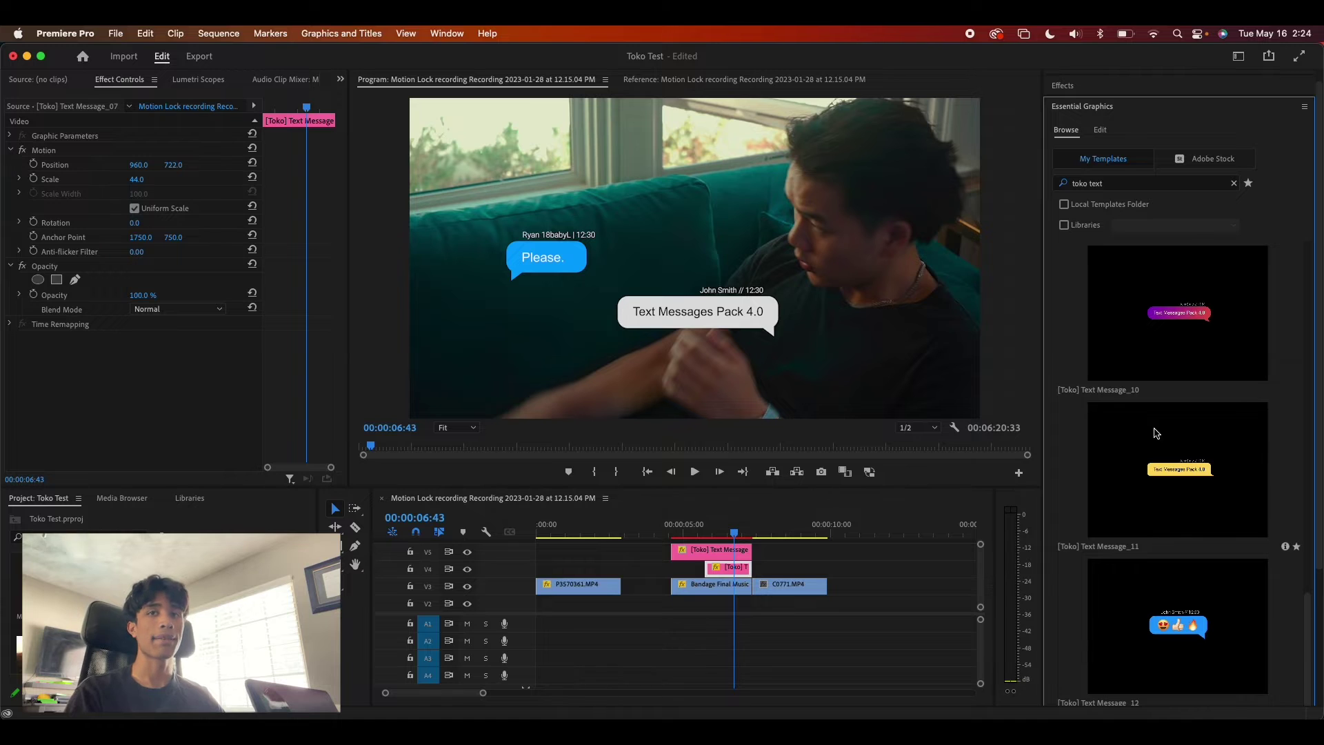
scroll(1173, 420, up, 3)
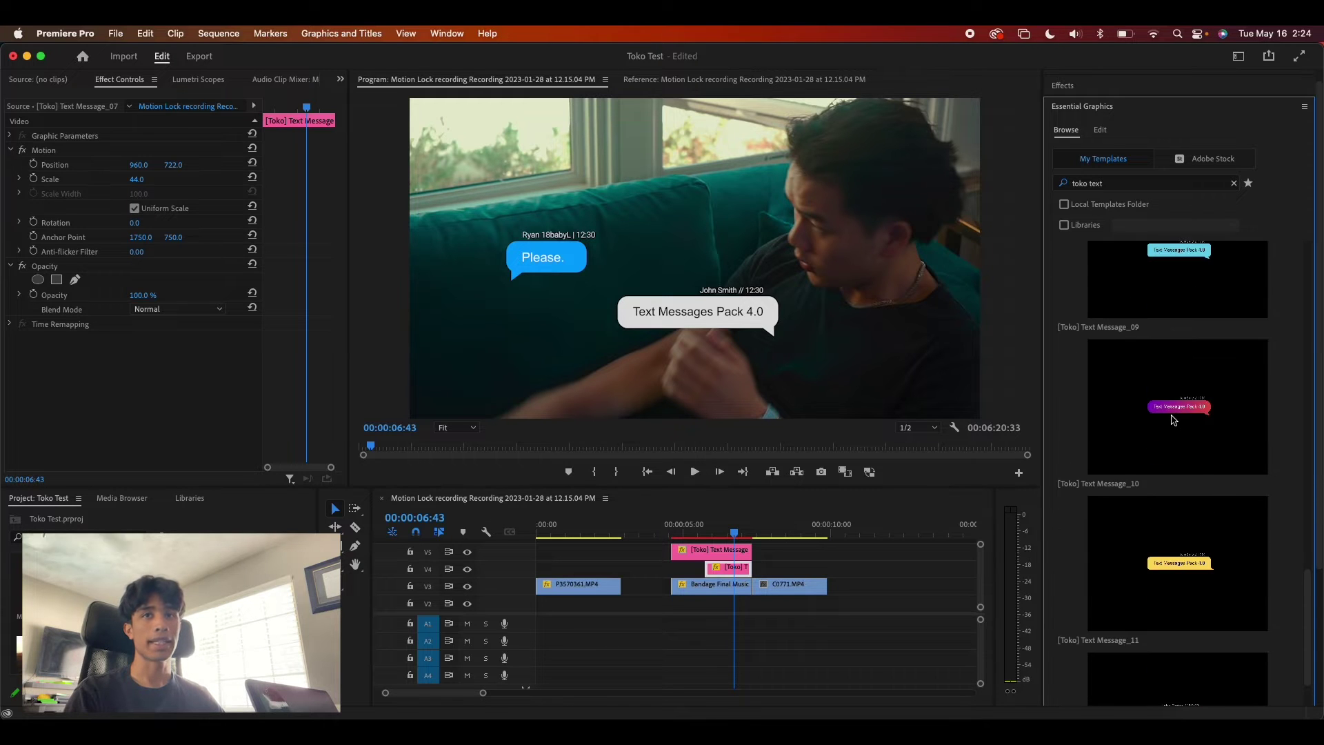
scroll(1173, 405, up, 3)
scroll(1180, 469, up, 3)
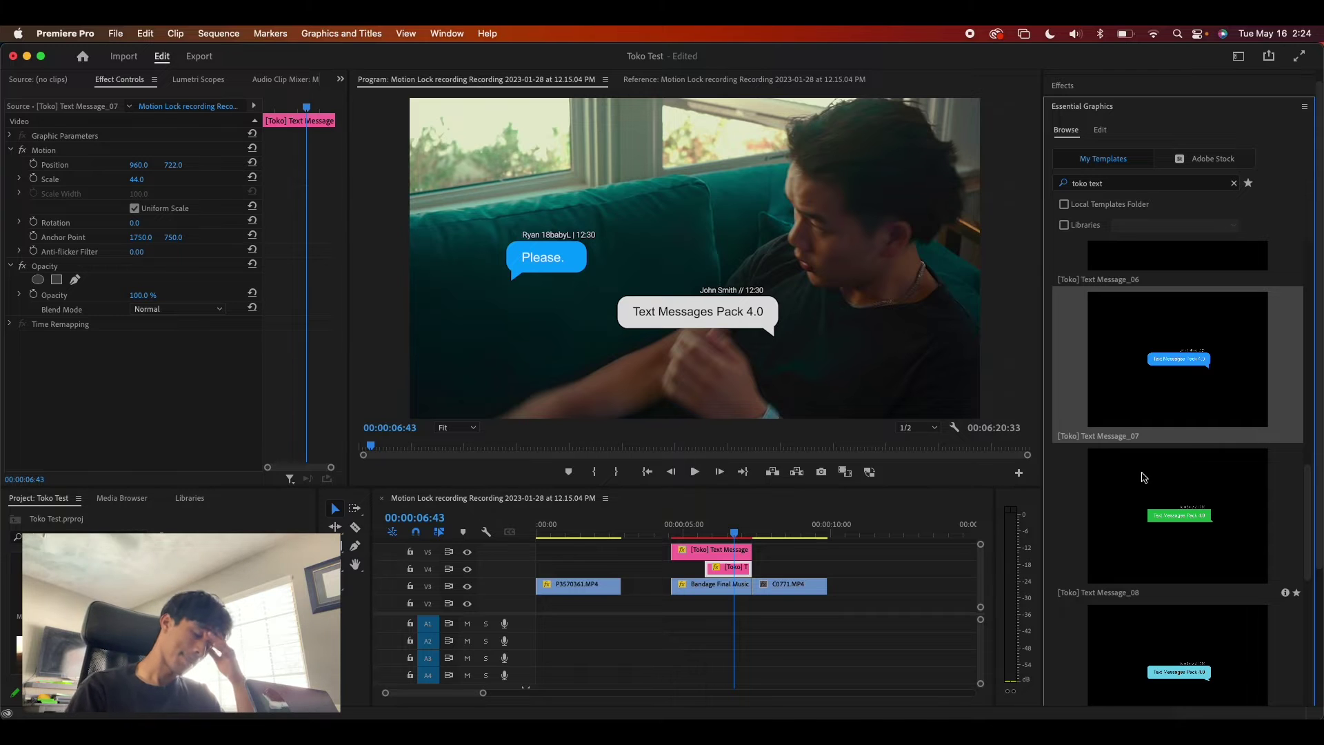
scroll(1141, 477, up, 3)
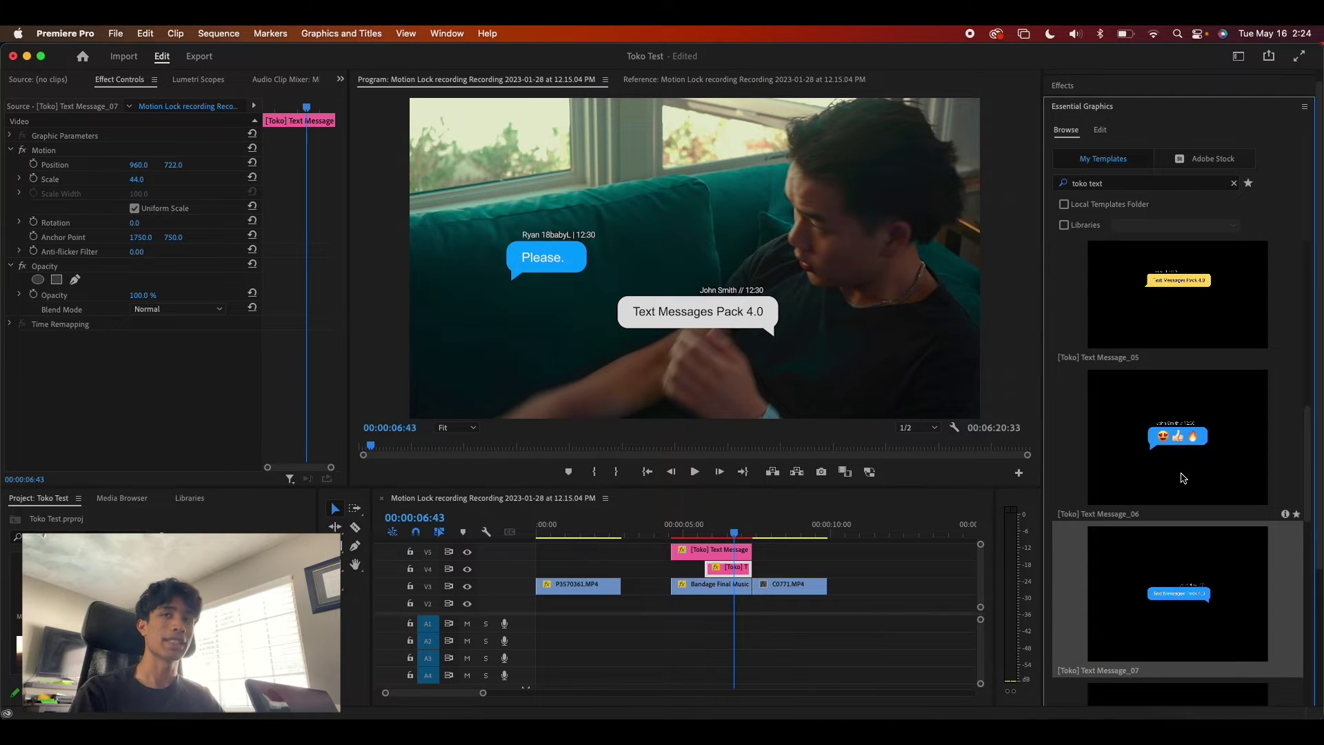
scroll(1182, 478, down, 10)
scroll(1182, 478, up, 15)
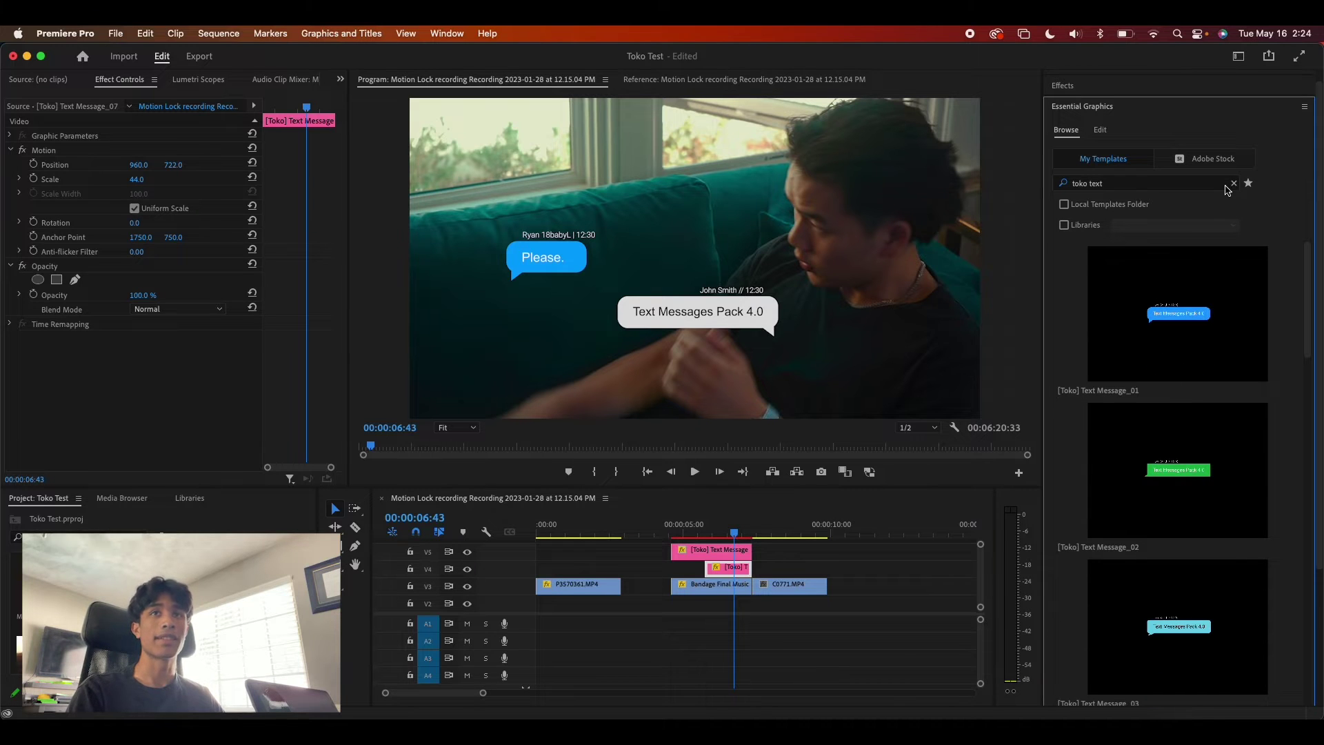
scroll(1215, 328, down, 4)
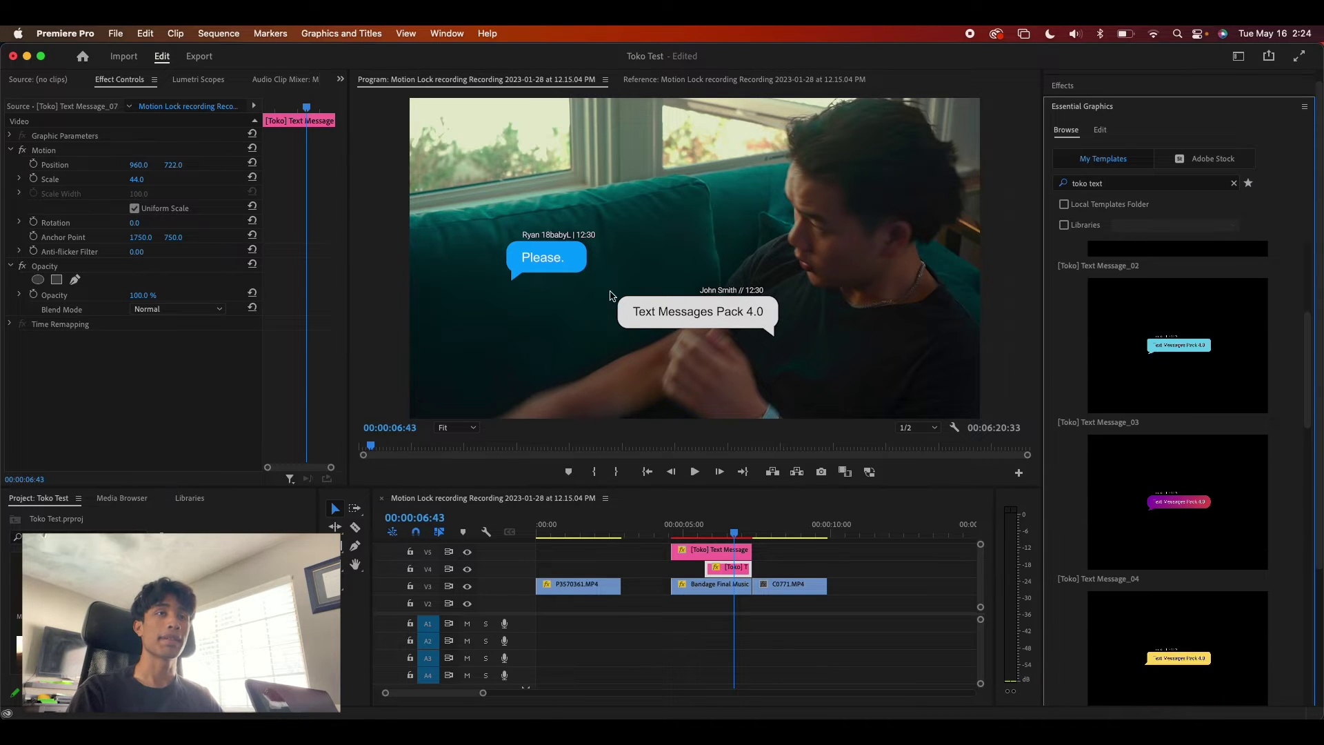
- Examine the blue message's position and tail options, trying Tail Object 02 instead of Tail Object 03, and select the gray message clip
click(724, 551)
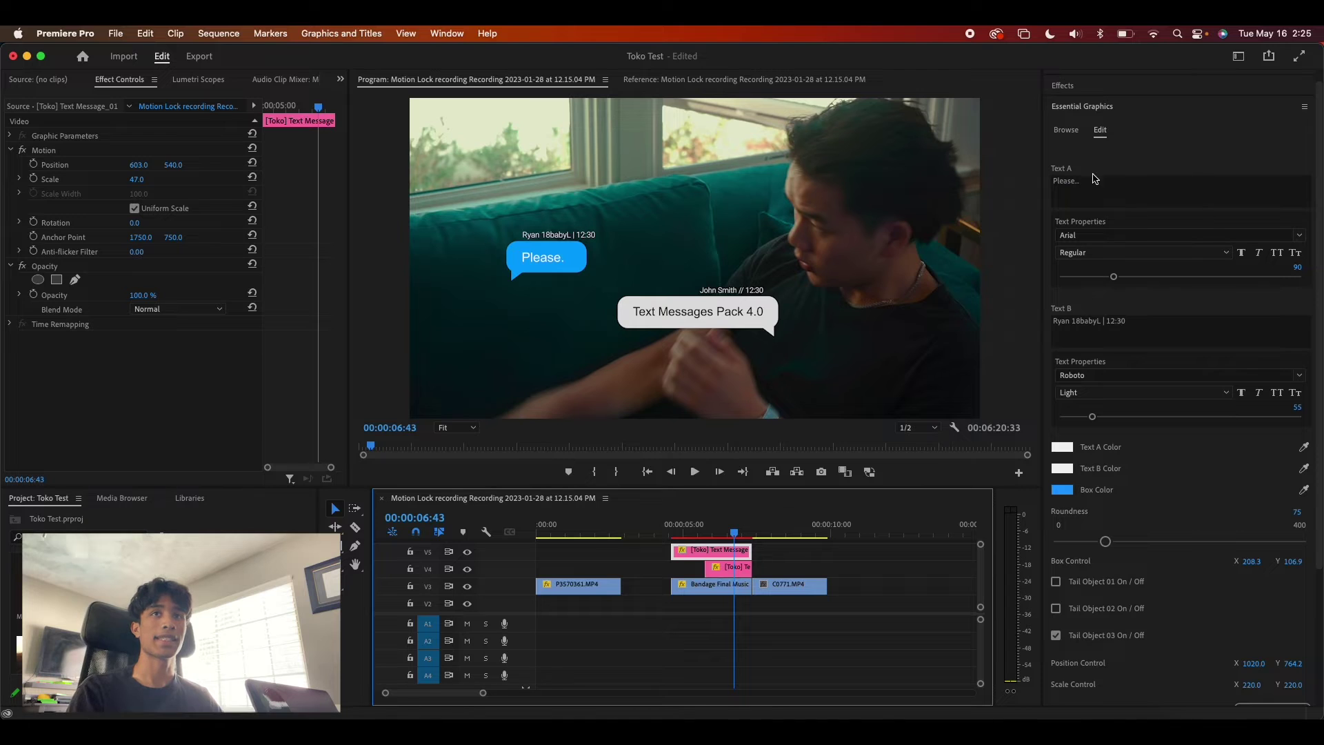
scroll(1190, 469, down, 3)
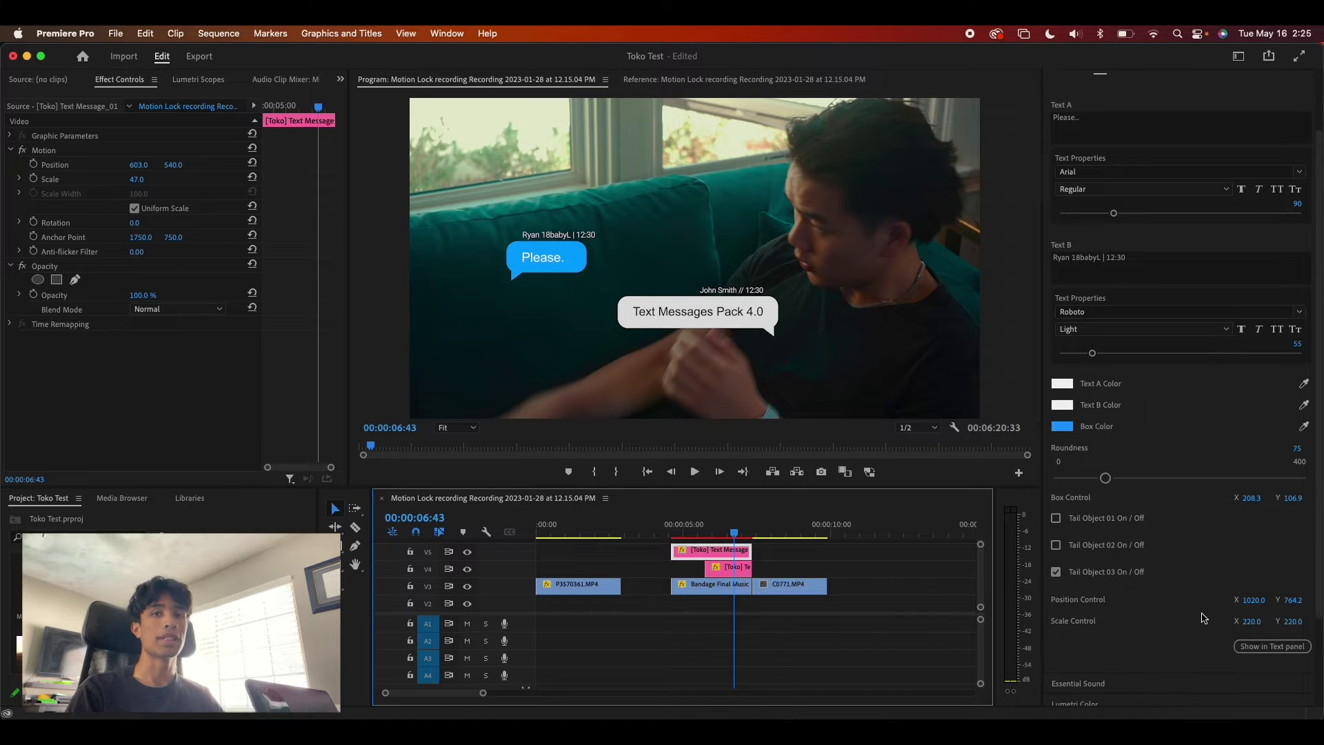
mouse_move(1255, 604)
mouse_down()
mouse_move(1238, 604)
mouse_move(1257, 601)
mouse_up()
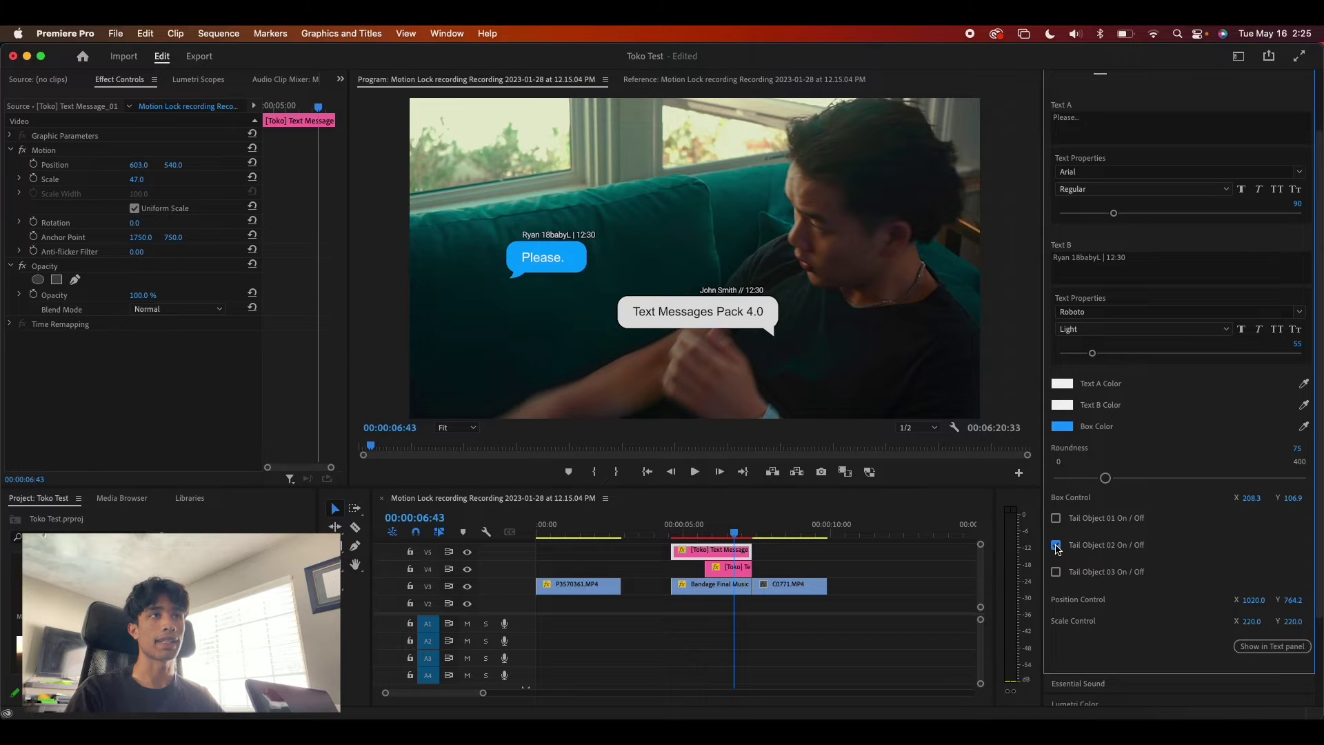
click(734, 570)
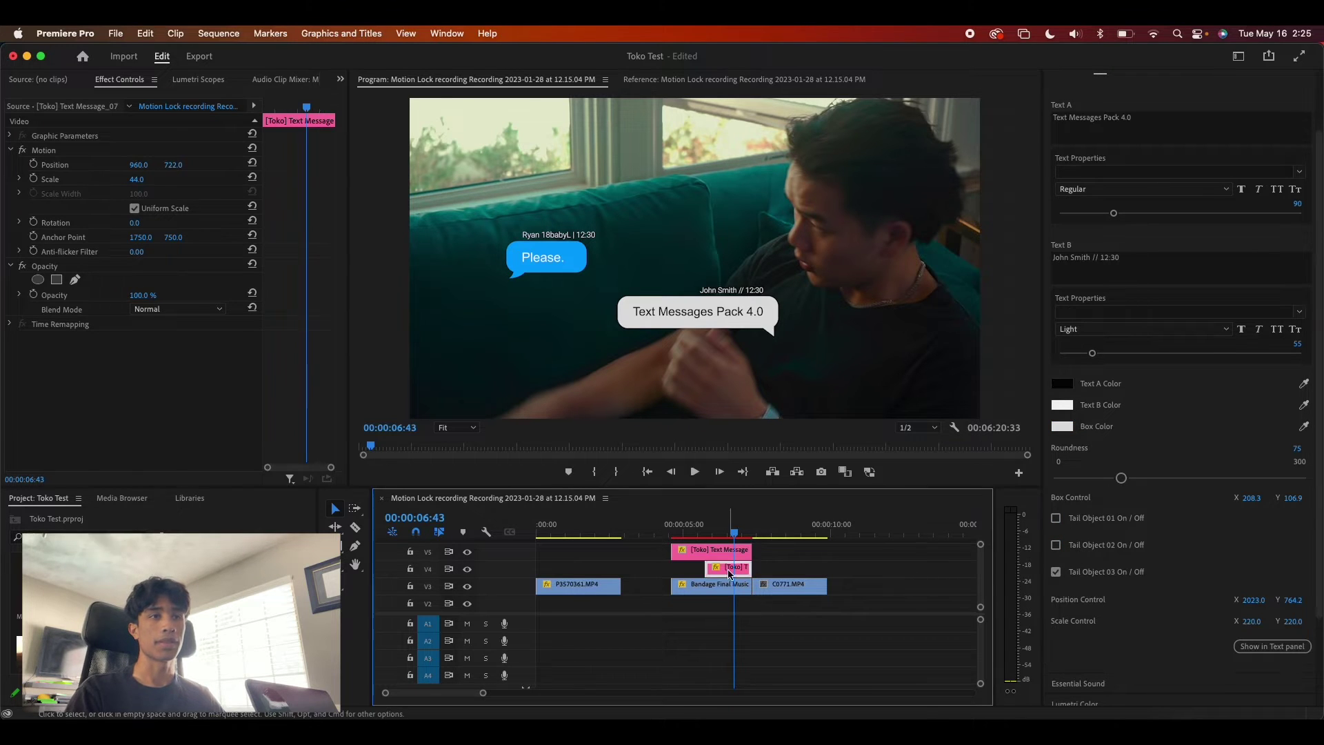
- Switch the gray message bubble's tail from Tail Object 03 to Tail Object 02 and scrub through both messages
click(1056, 545)
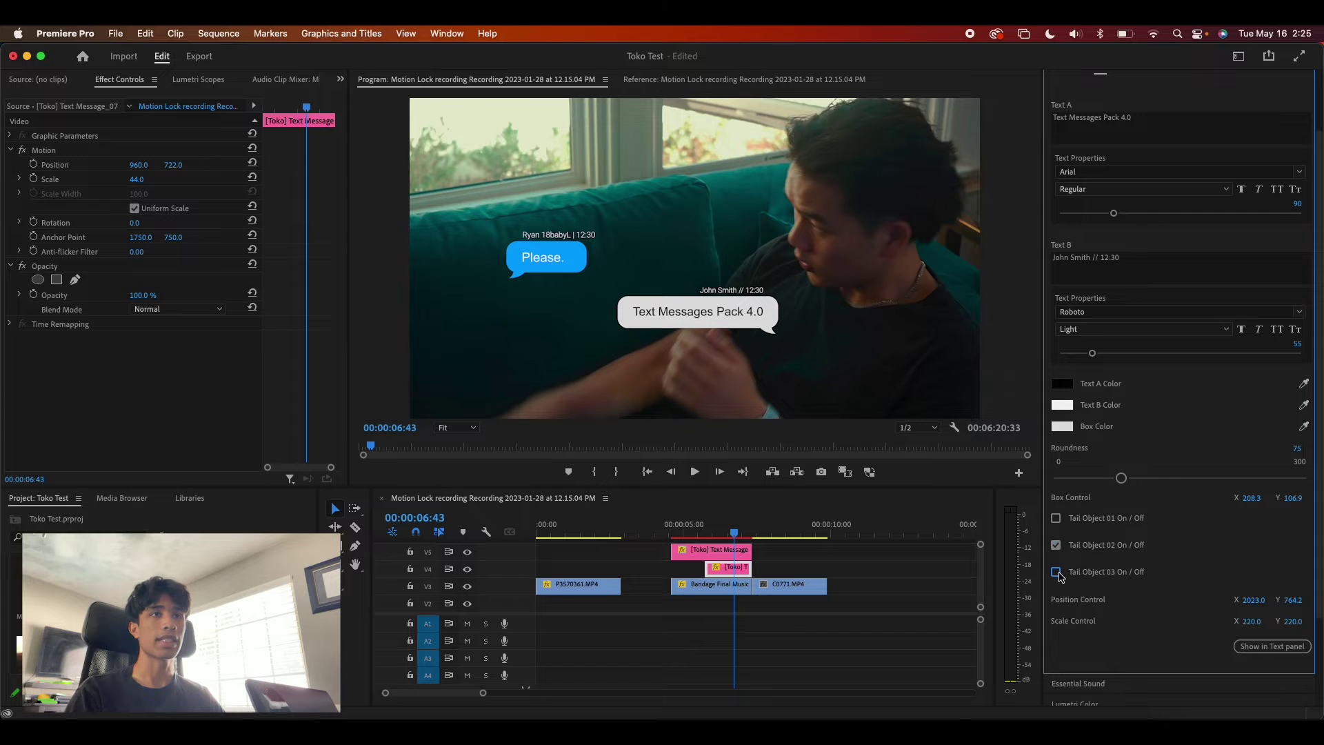
click(738, 534)
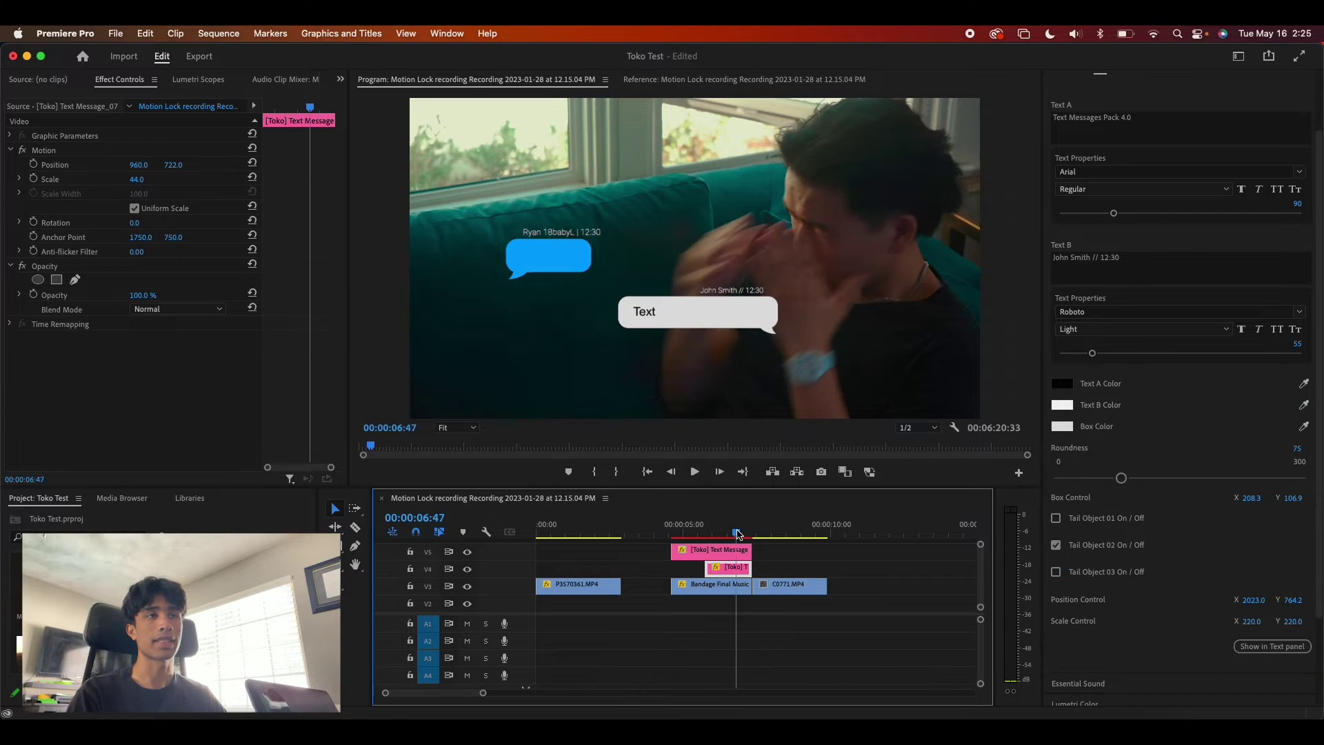
drag(738, 533, 724, 533)
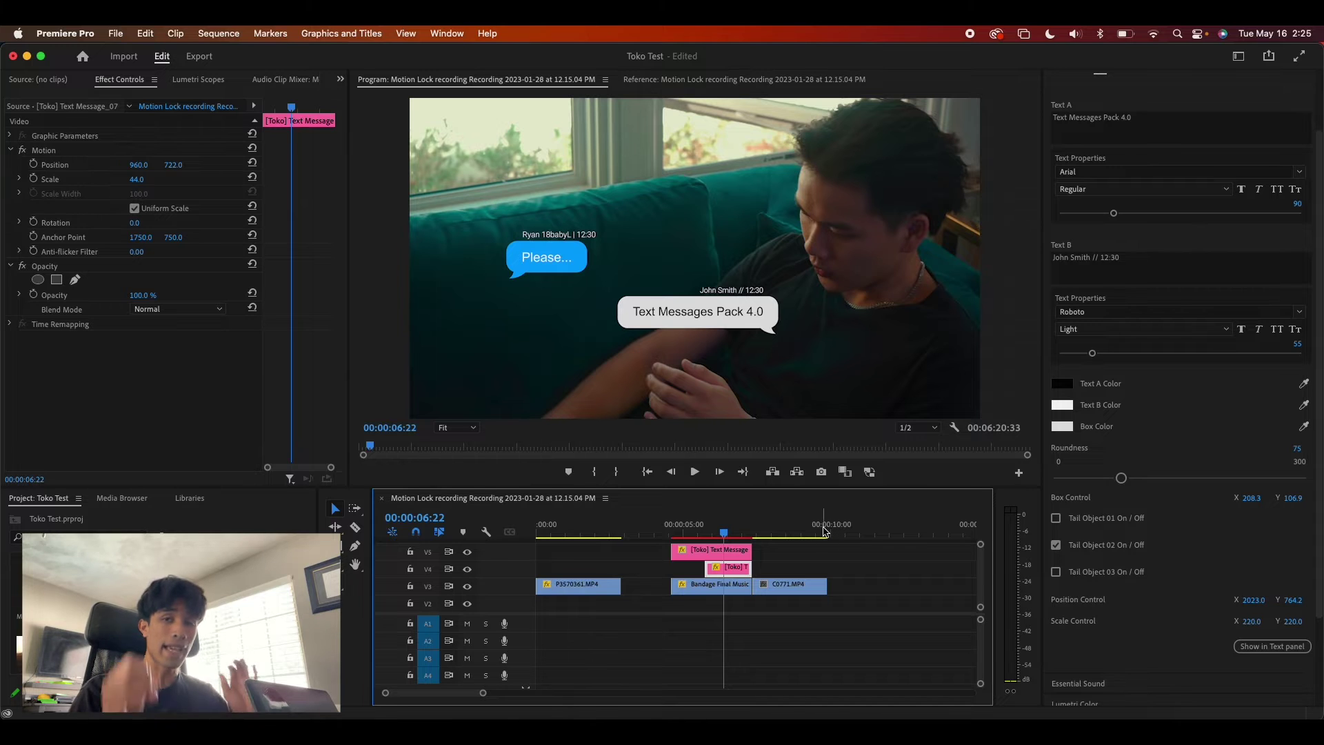
- Move the playhead to 00:00:09:21 over the C0771.MP4 clip
key(minus)
key(minus)
drag(602, 535, 605, 535)
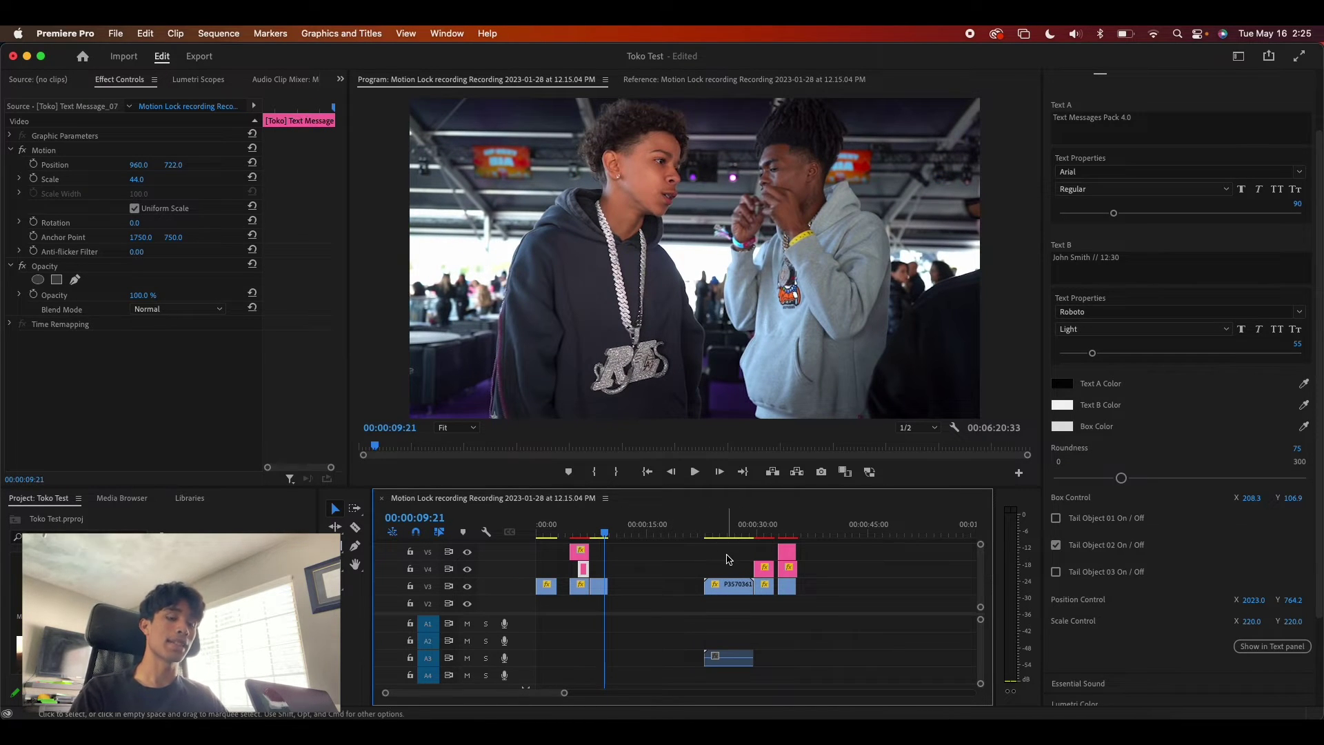
key(equal)
key(equal)
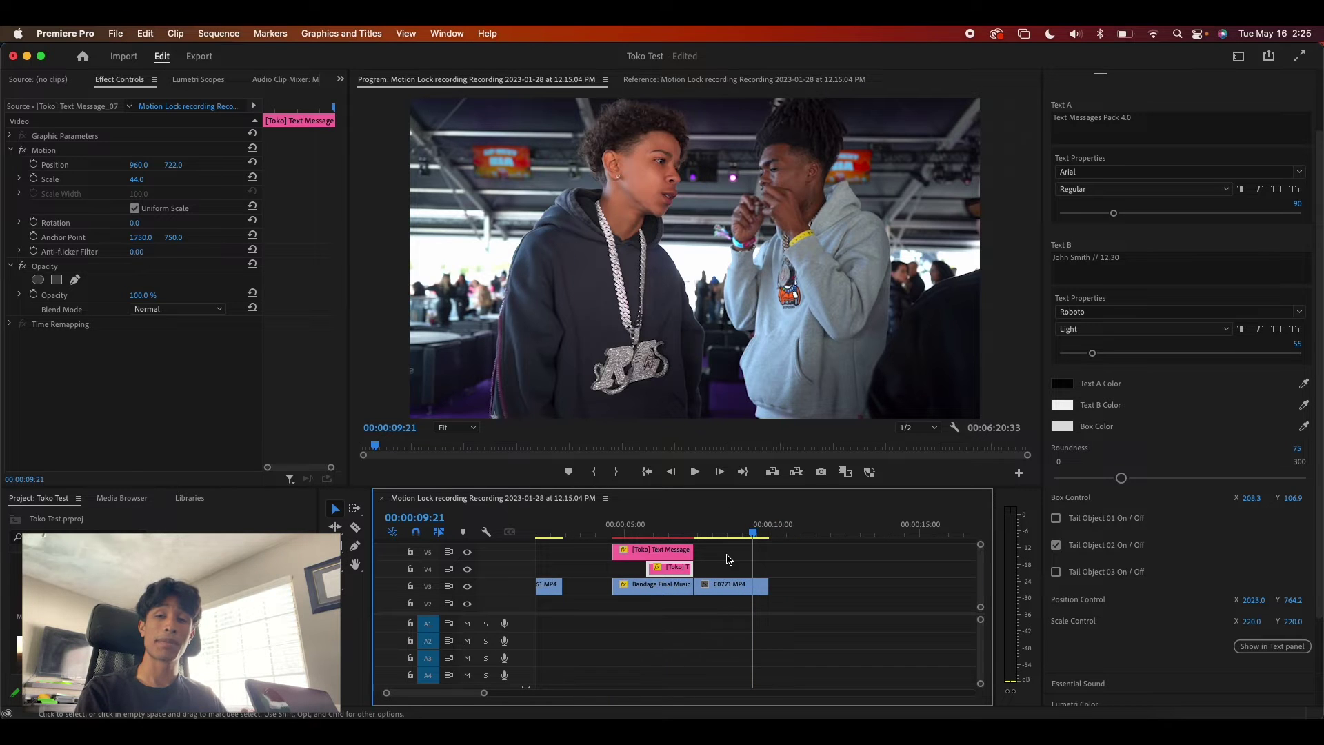
key(backslash)
key(backslash)
key(backslash)
key(backslash)
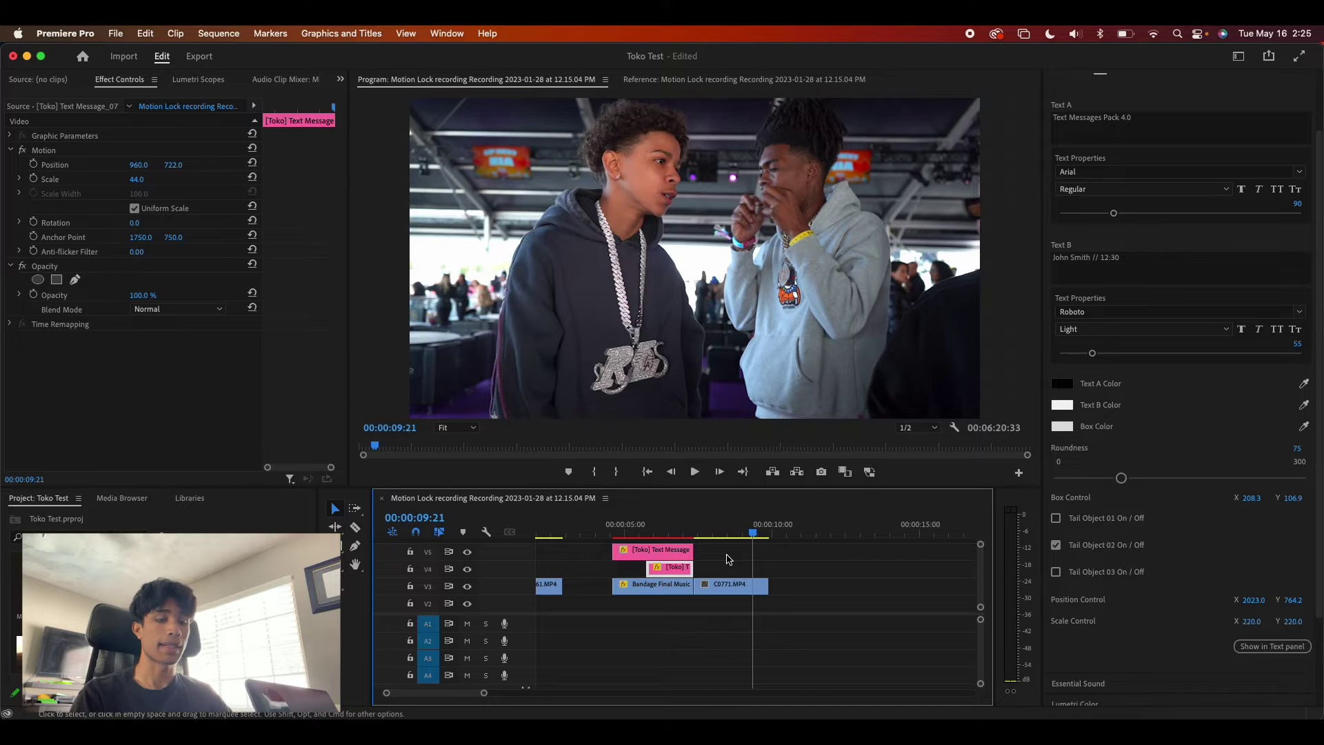
- Search the Essential Graphics templates for "toko social"
scroll(1103, 119, up, 3)
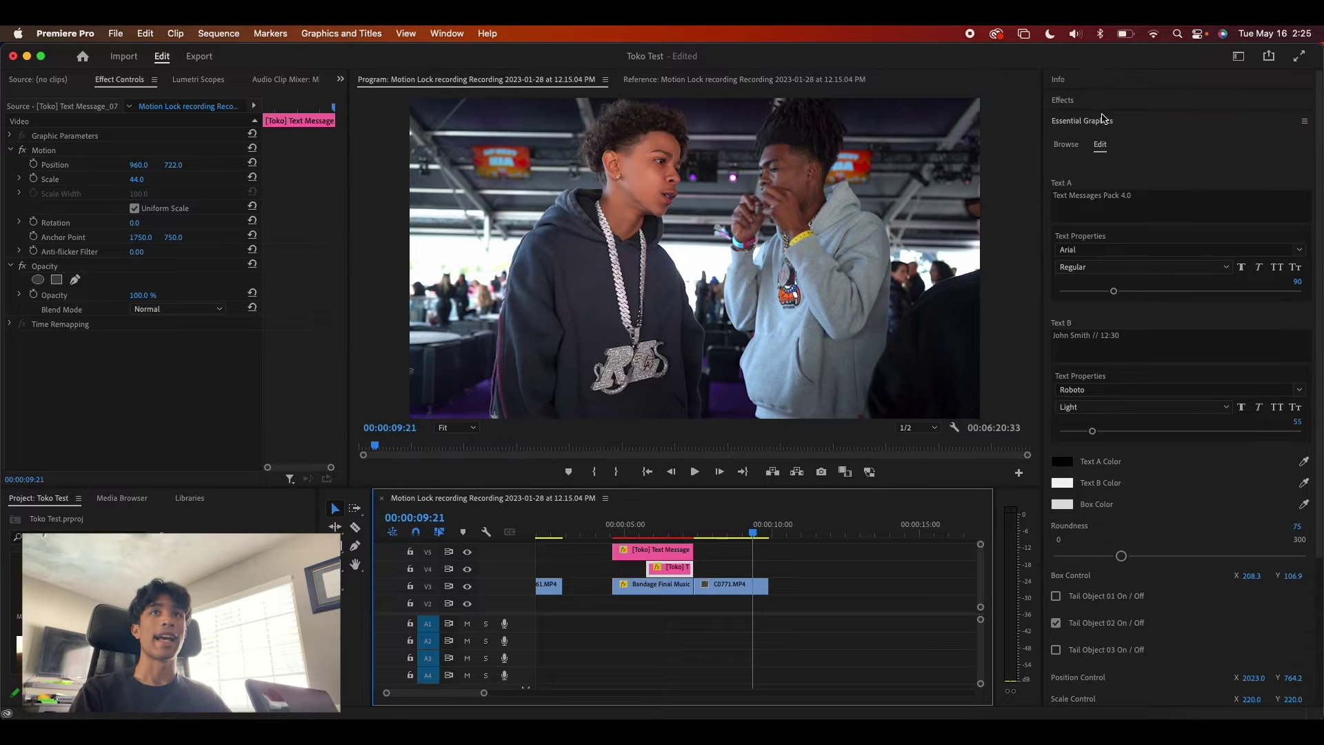
click(1067, 145)
drag(1164, 260, 1167, 263)
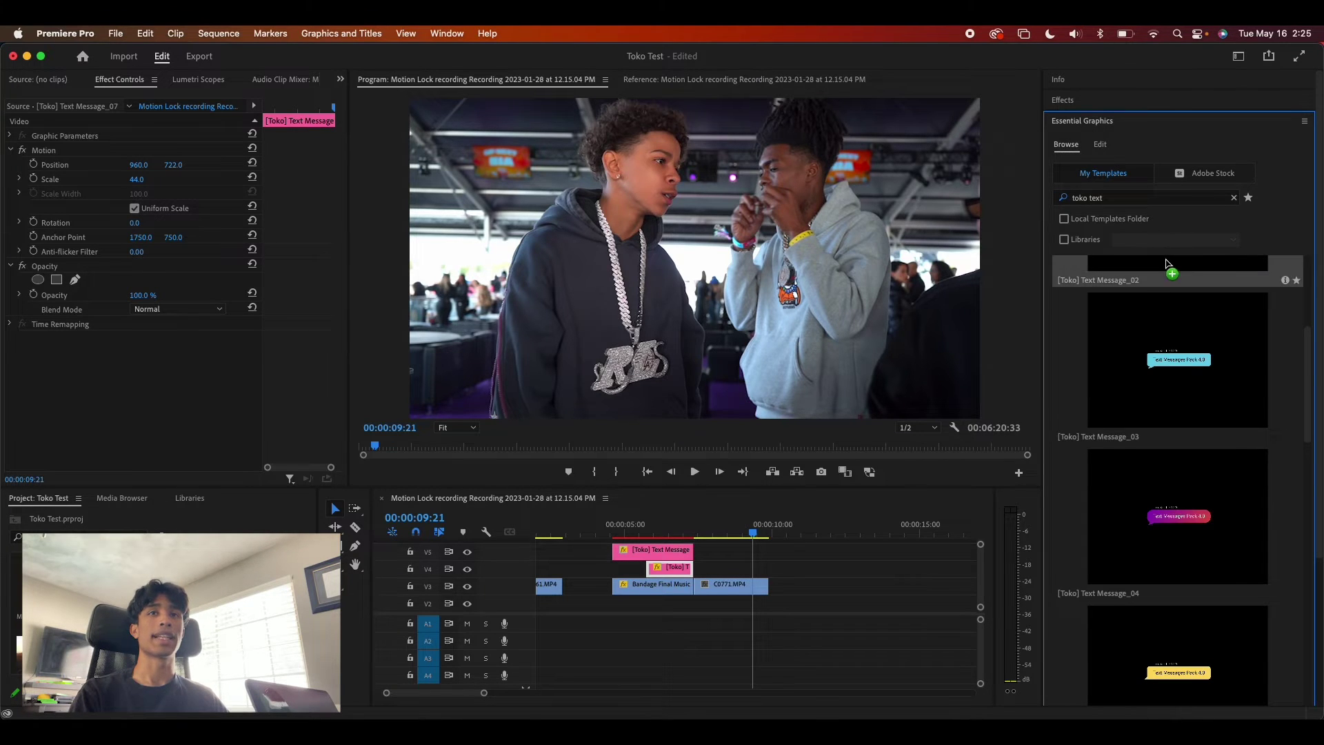
click(1152, 193)
key(BackSpace)
key(BackSpace)
key(BackSpace)
key(BackSpace)
text(social)
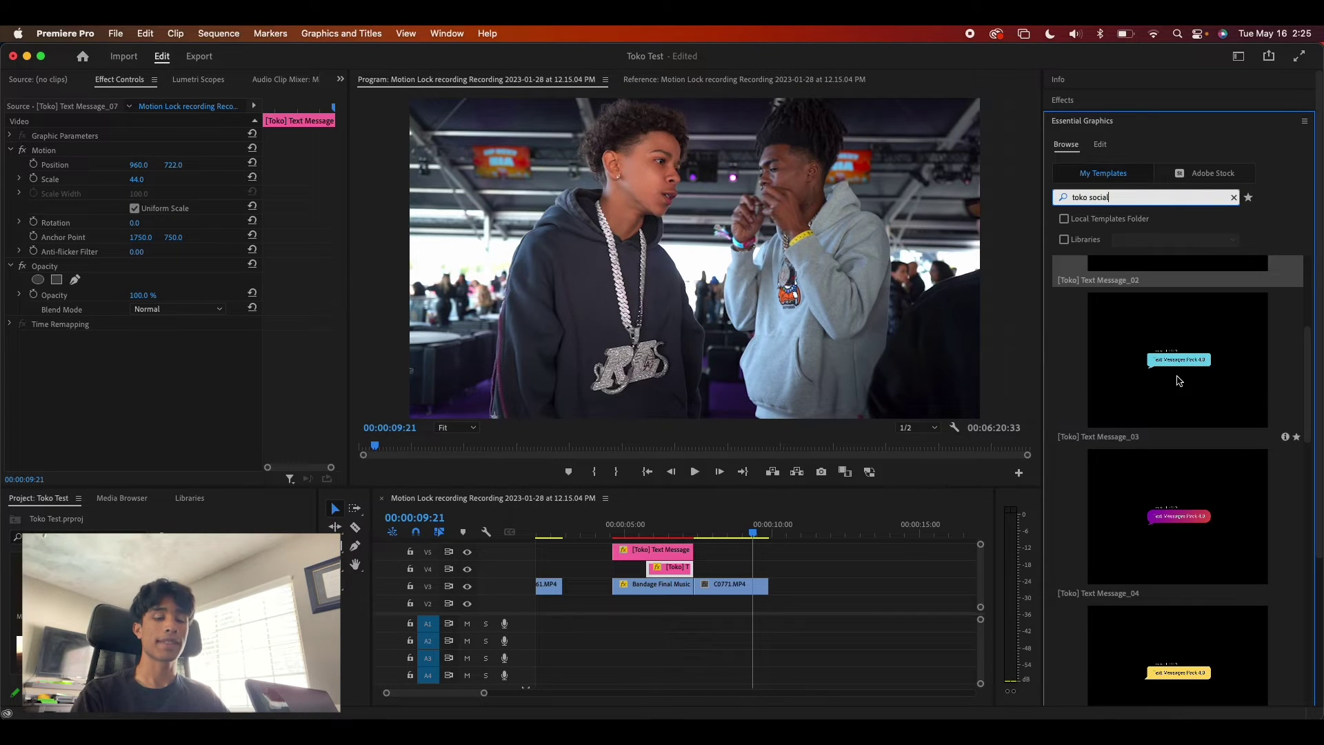
key(Return)
- Place the [Toko] Social_Media_125 Instagram handle template on V5 over C0771.MP4 and accept the font substitution
scroll(1180, 381, down, 15)
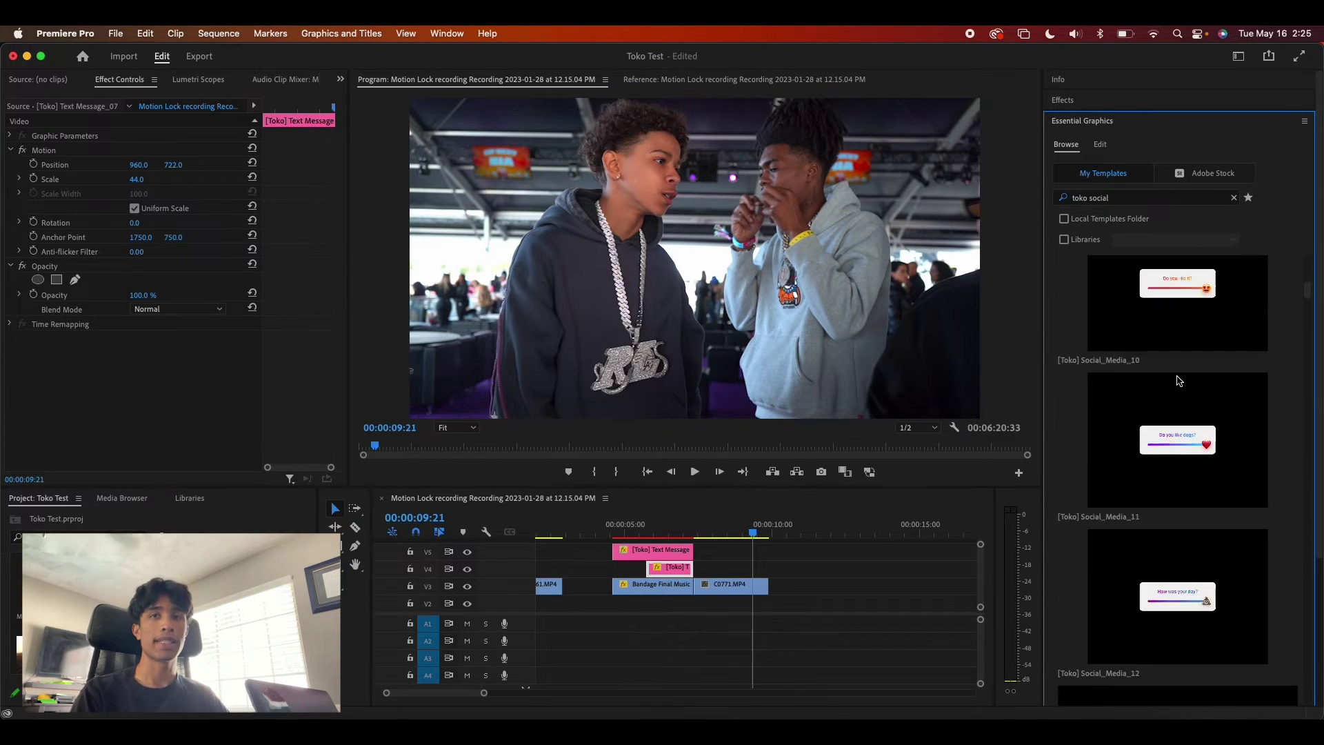
scroll(1181, 381, down, 6)
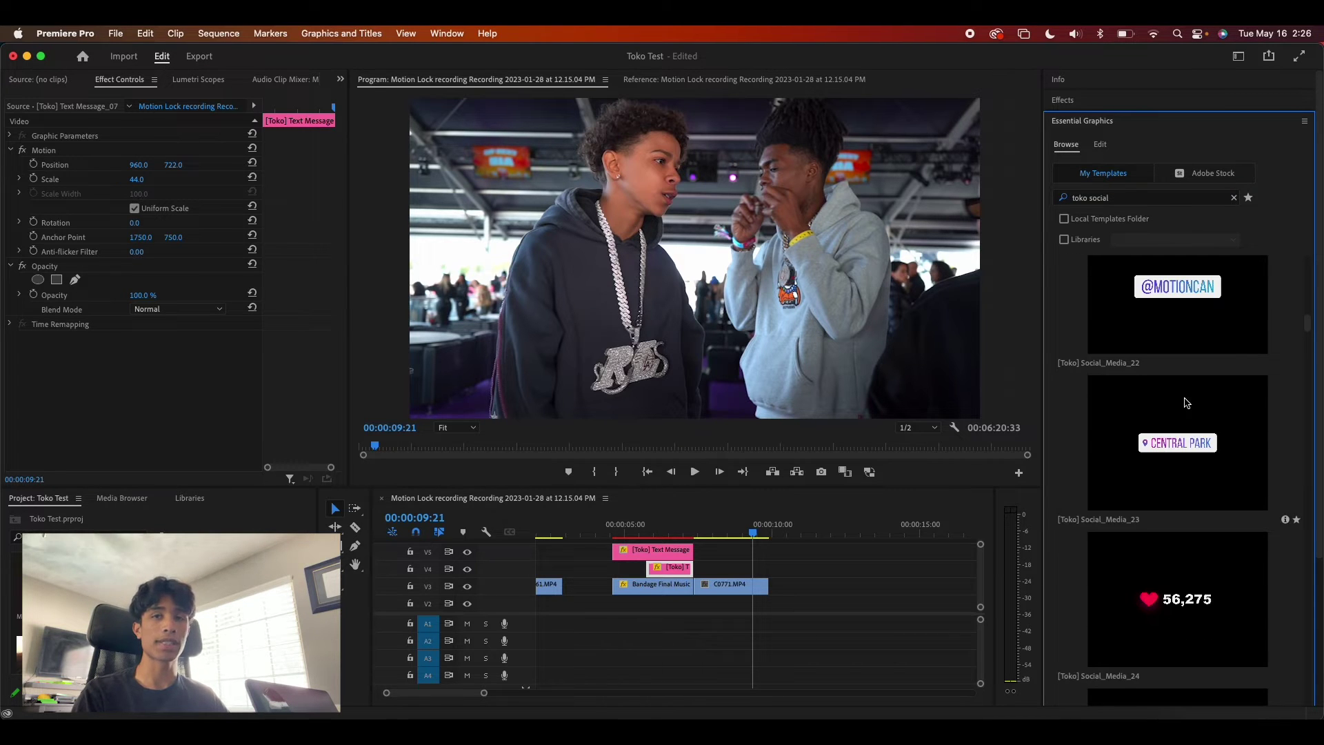
scroll(1183, 411, down, 7)
scroll(1176, 428, down, 20)
scroll(1177, 429, up, 3)
scroll(1177, 428, down, 17)
scroll(1177, 428, down, 20)
drag(721, 545, 721, 545)
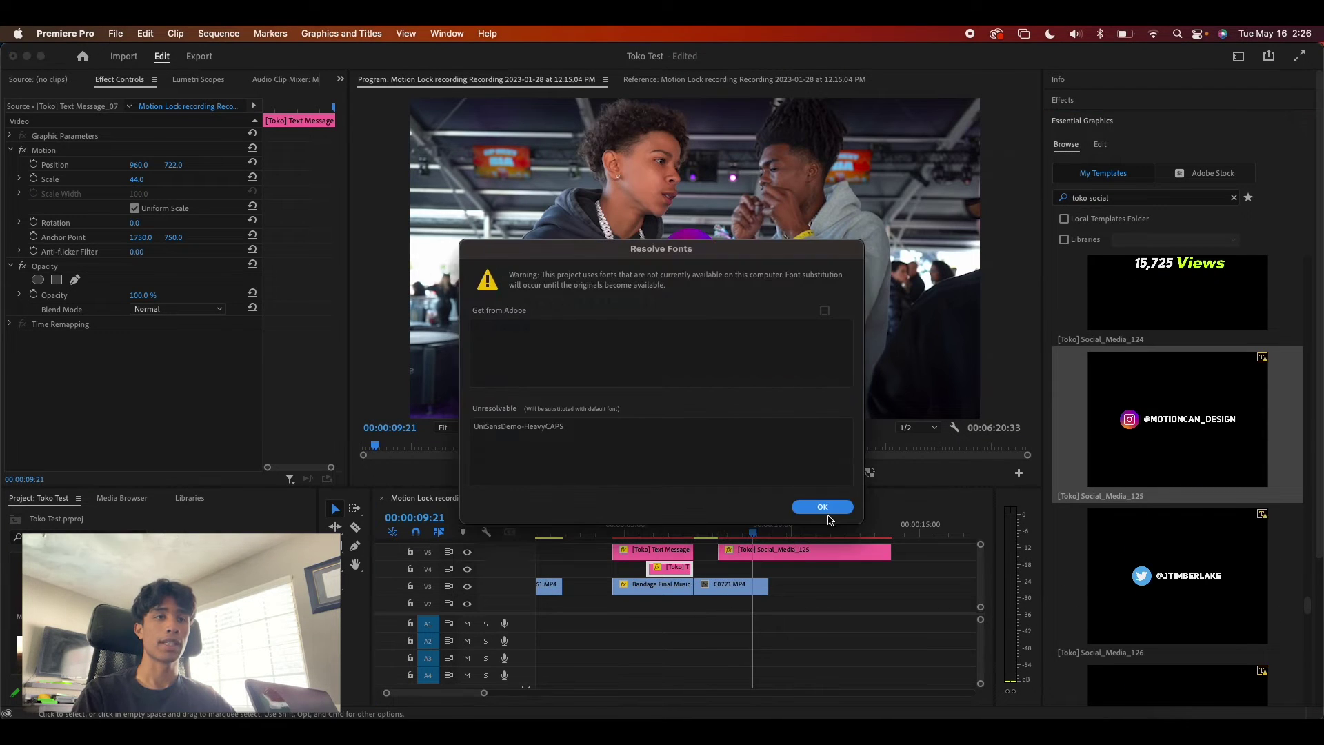
click(825, 508)
- Preview the Instagram handle graphic, fit it to the C0771.MP4 clip's length, and set its scale to 55 and position to 960, 959
click(722, 533)
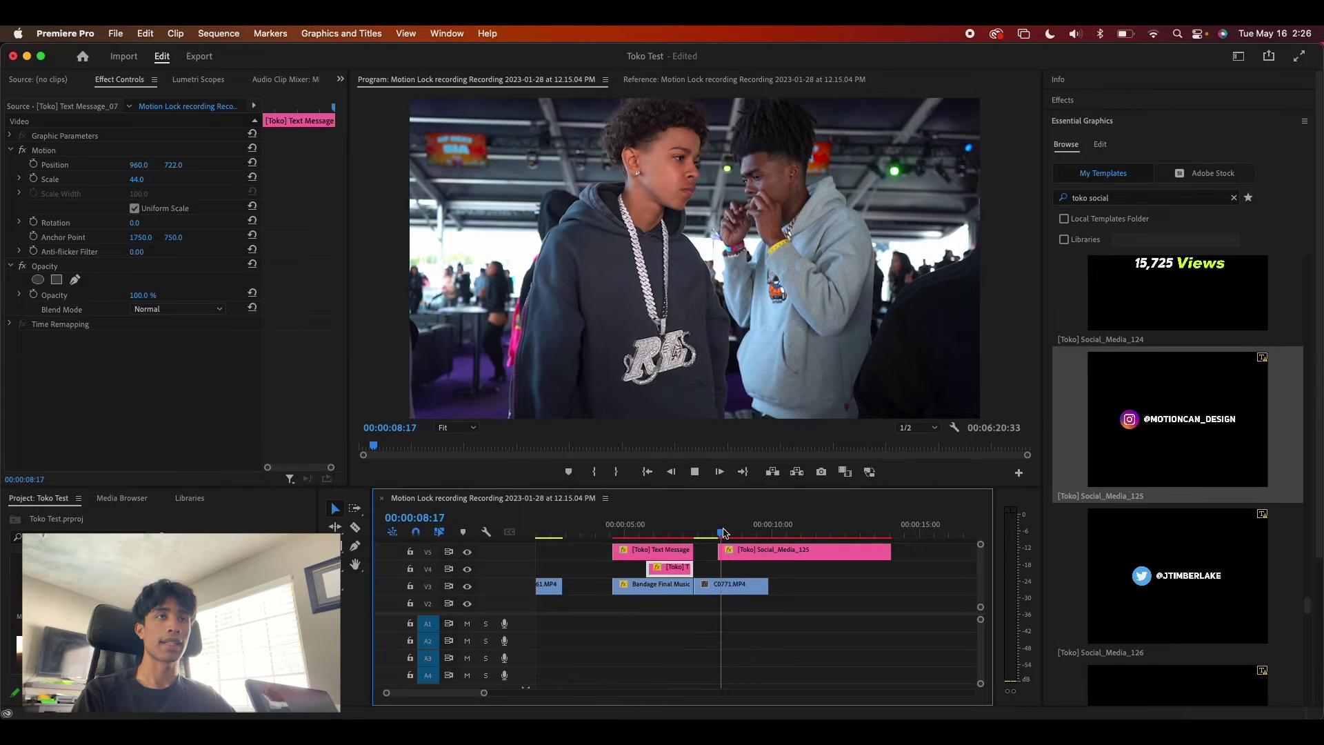
key(space)
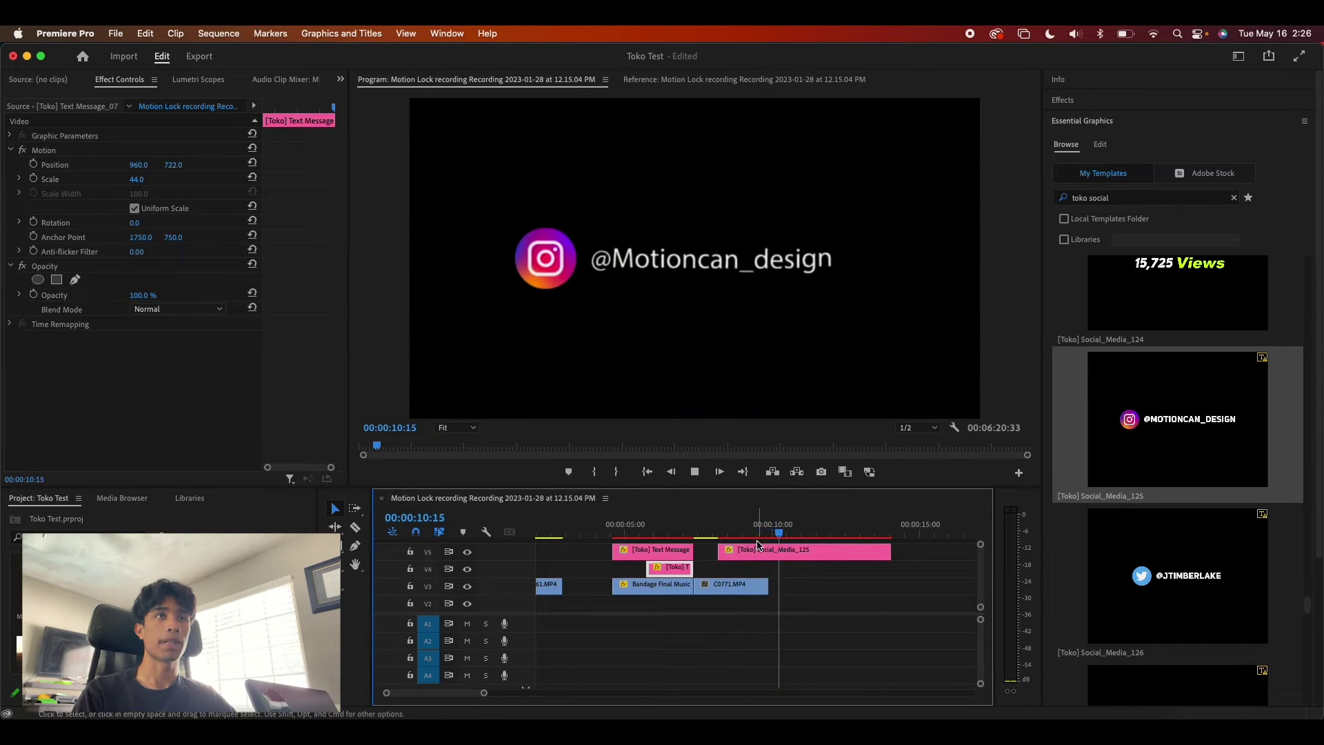
click(757, 550)
drag(184, 168, 473, 168)
click(717, 533)
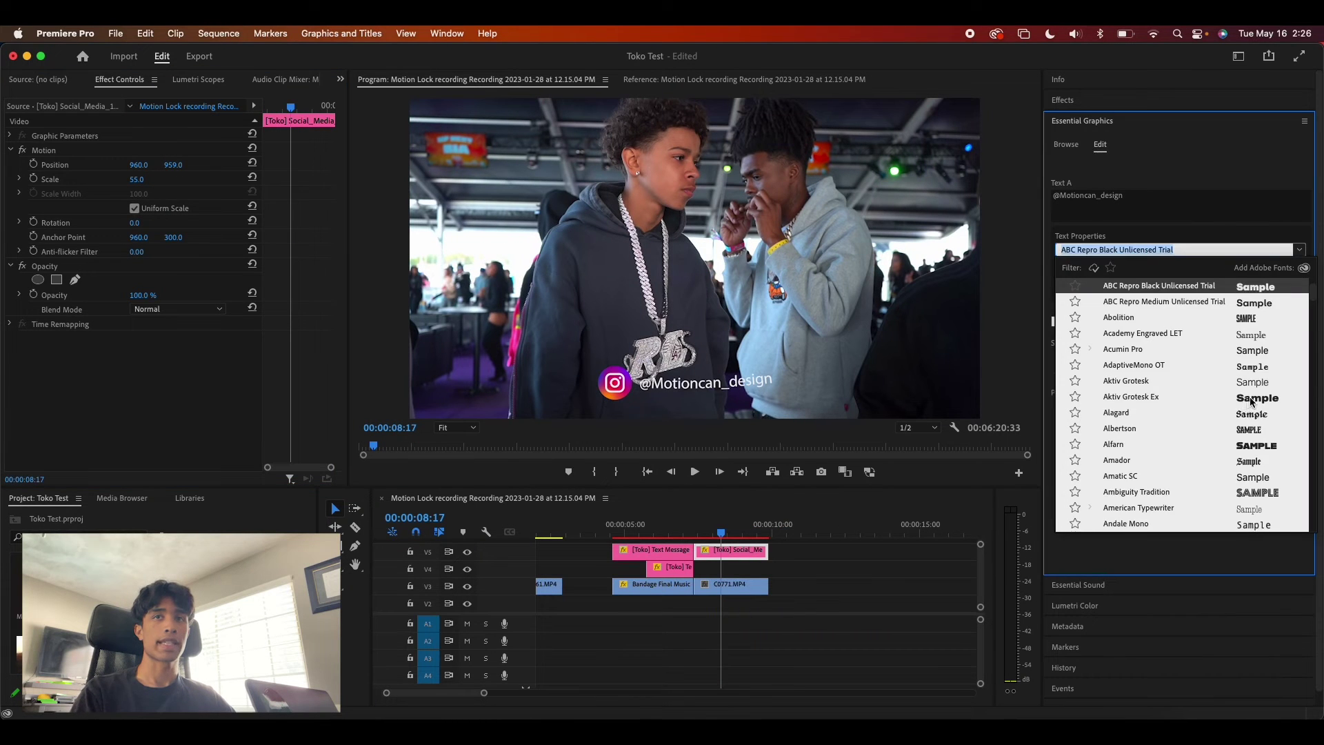
click(1131, 338)
click(704, 534)
key(space)
key(space)
double_click(1099, 196)
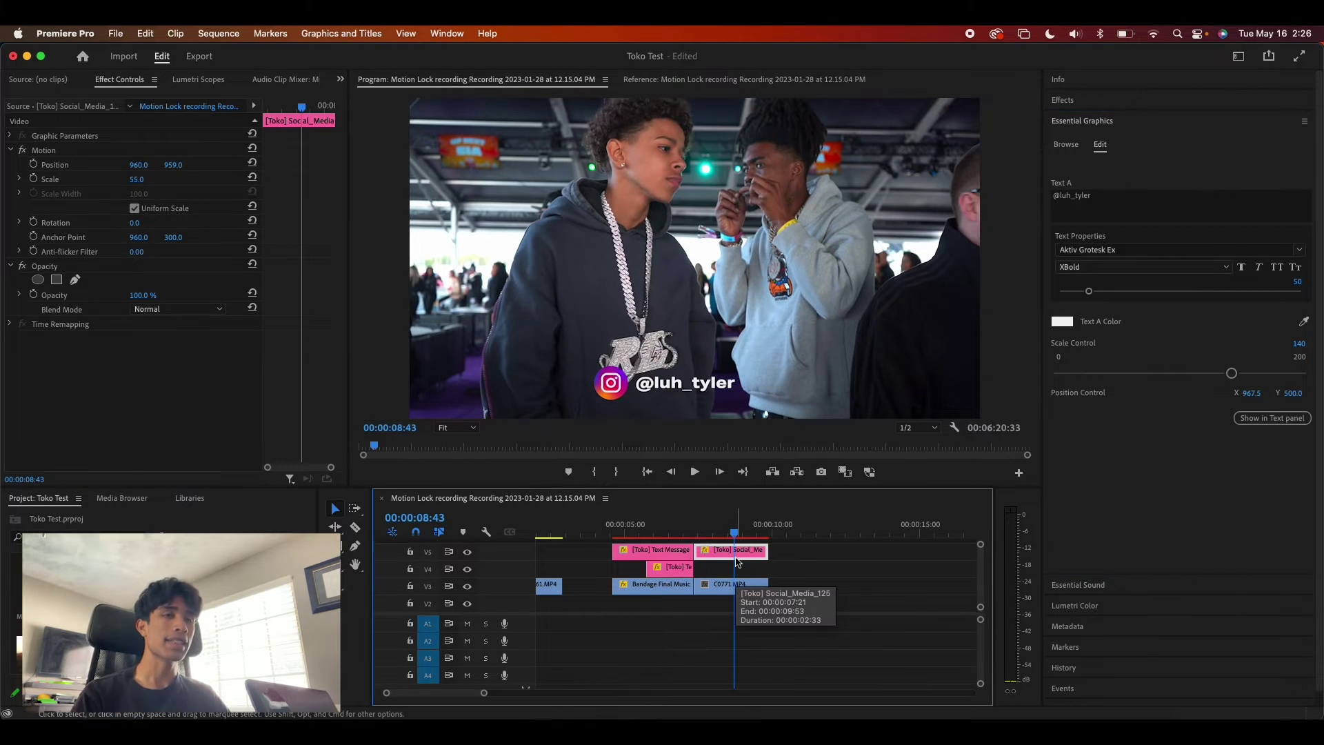
- Replace the Instagram handle graphic with the "toko social" #TOKO callout template, placed on V4 above the C0771.MP4 clip
mouse_move(735, 533)
mouse_down()
mouse_move(702, 537)
mouse_move(724, 536)
mouse_up()
key(Delete)
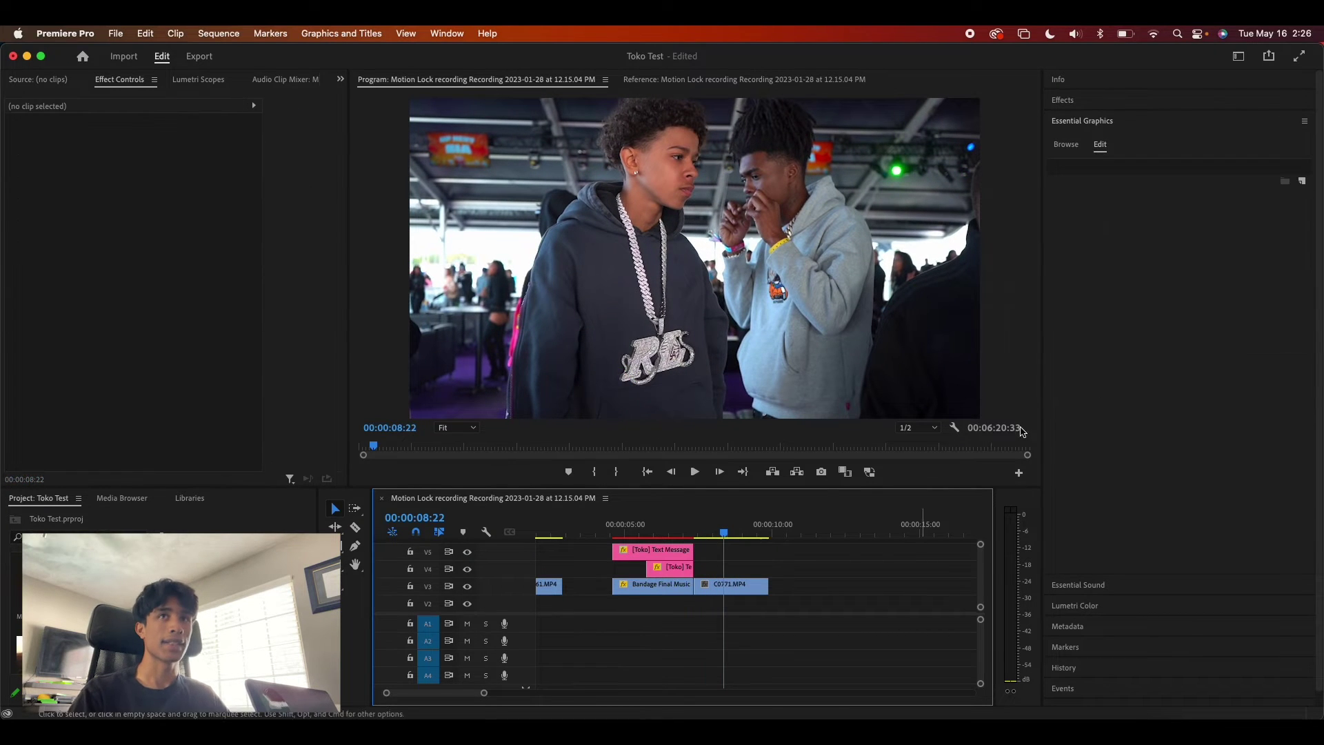
click(1070, 146)
scroll(1219, 396, down, 10)
scroll(1219, 395, down, 15)
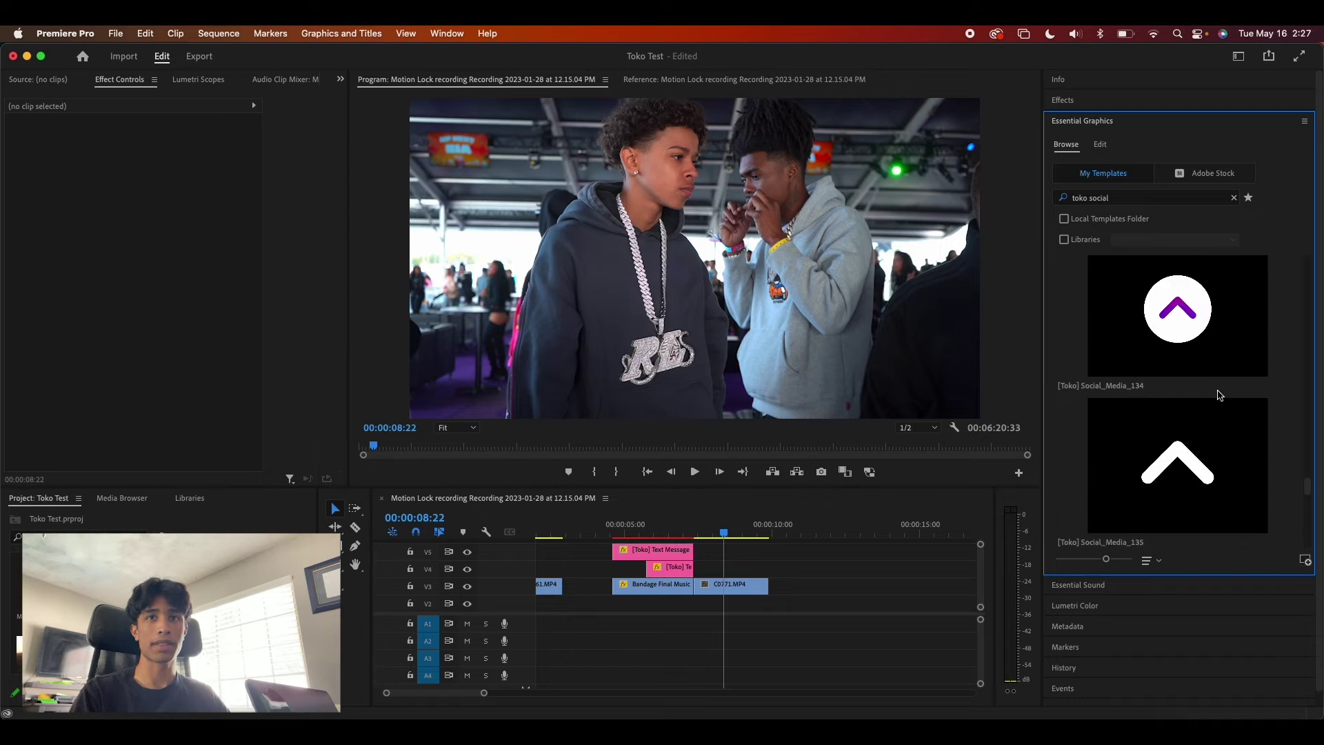
drag(1170, 452, 714, 567)
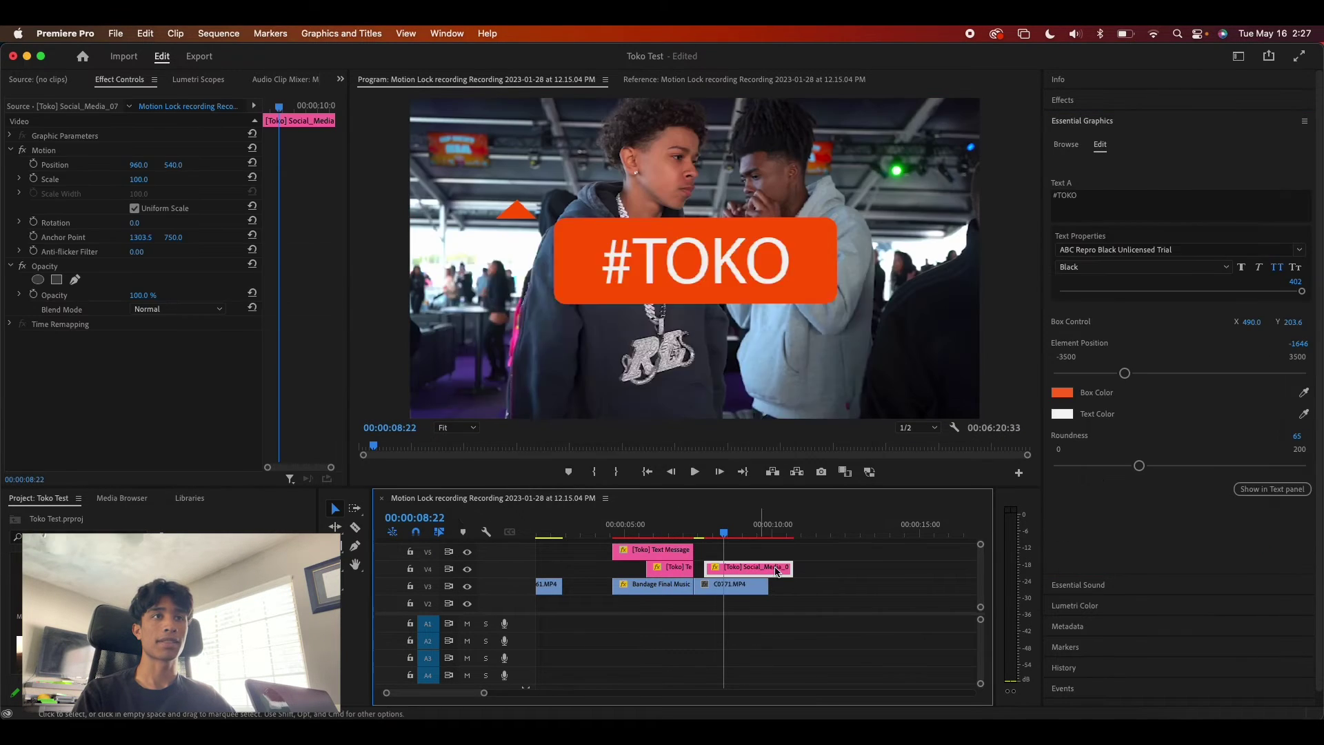
click(823, 507)
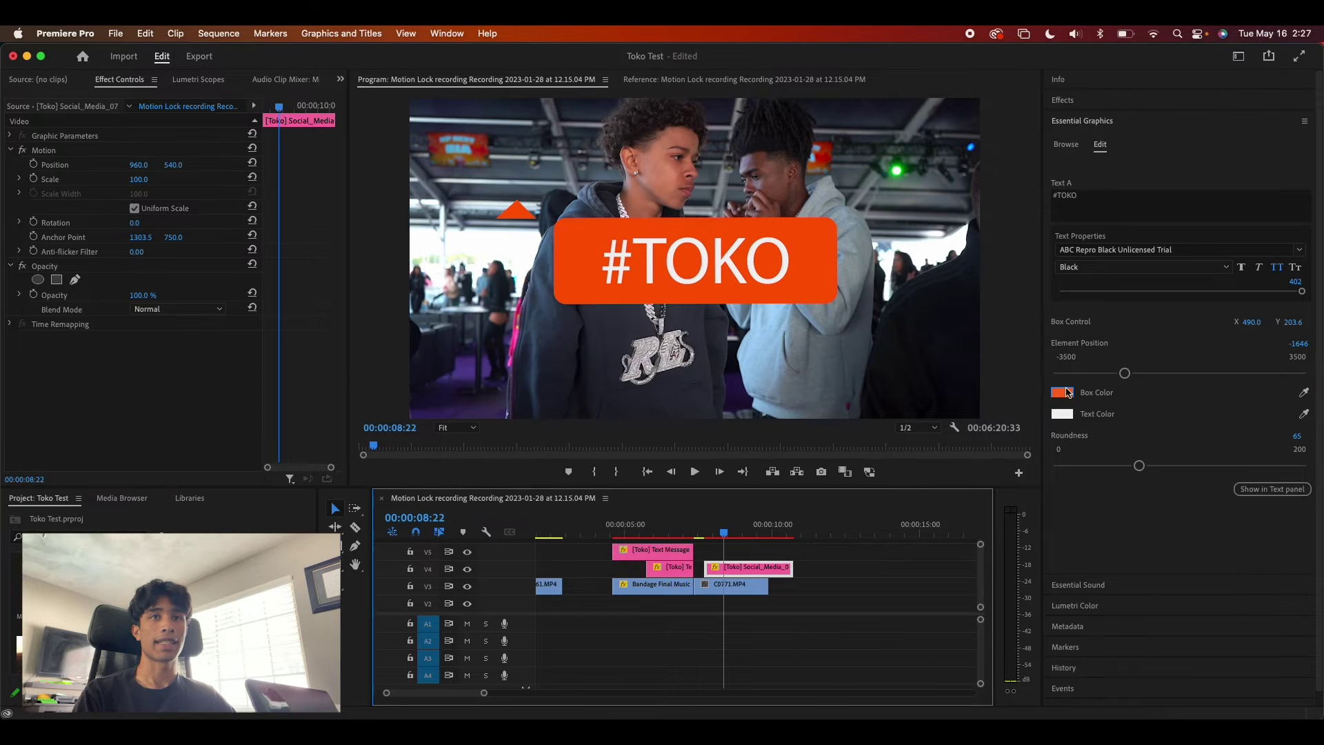
- Set the #TOKO callout's box color to 474747, its box control to 1096.0, 161.6 and its roundness to 105
click(1063, 393)
click(968, 307)
drag(858, 318, 854, 308)
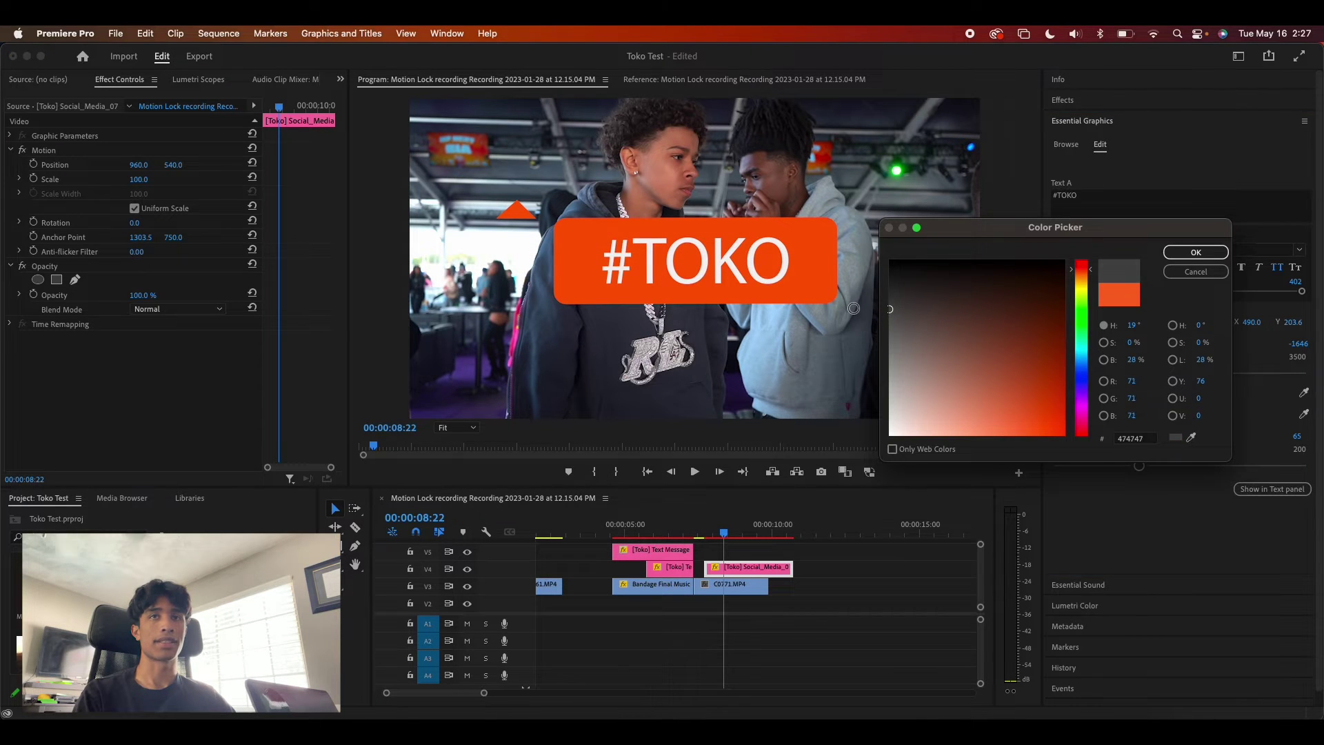
click(1196, 252)
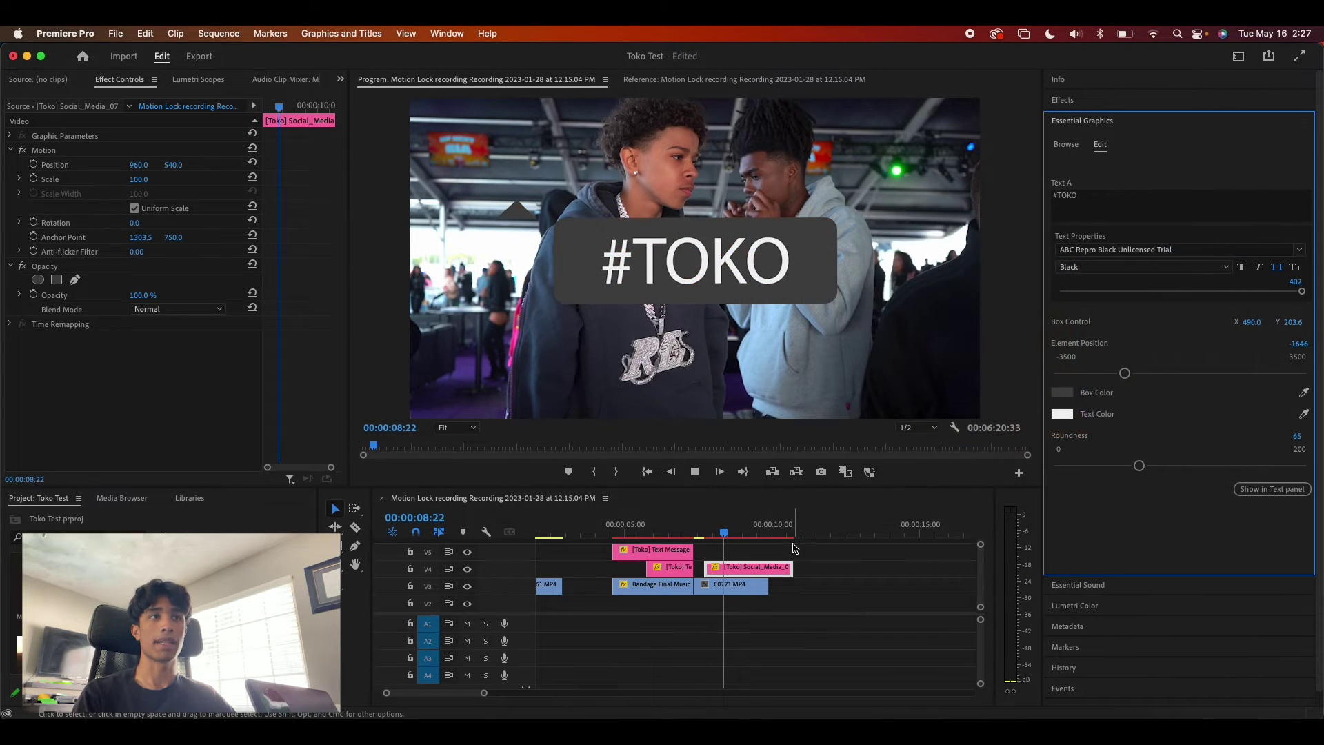
key(space)
key(space)
drag(1139, 465, 1208, 465)
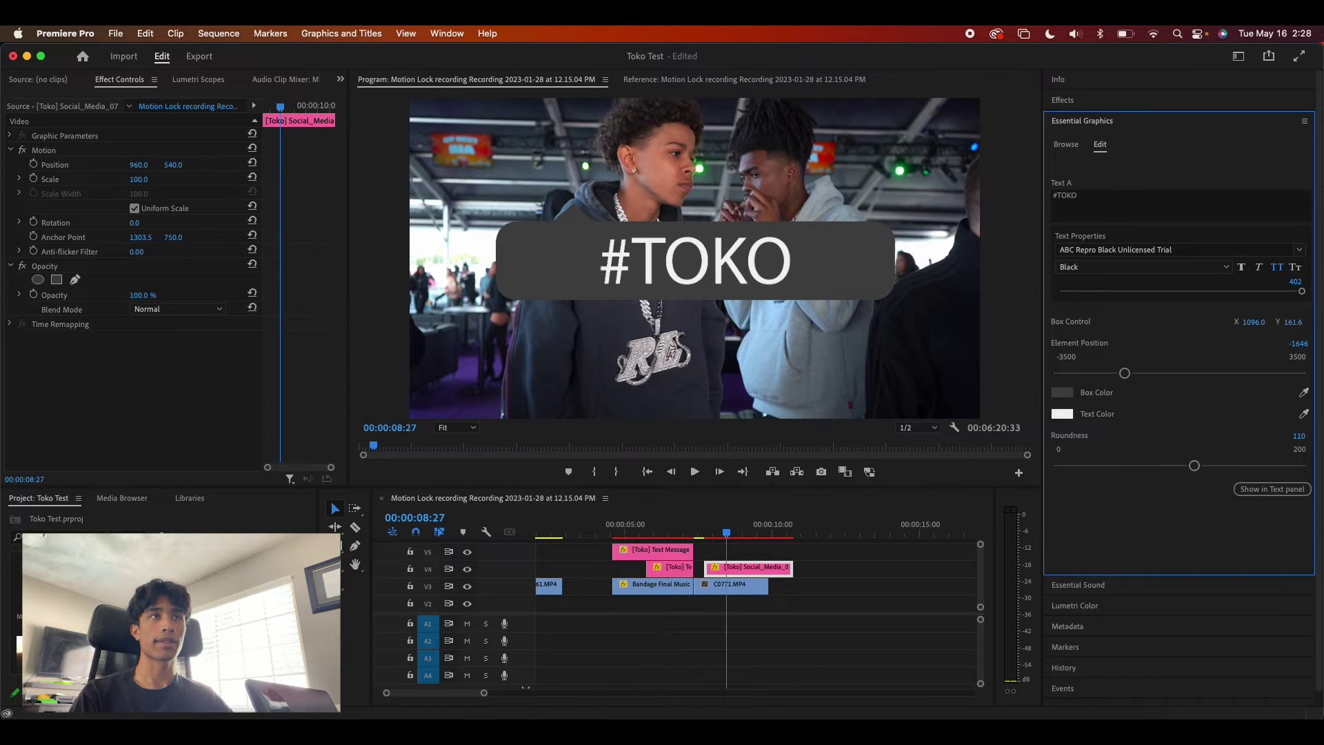
- Change the callout's text to luh_tyler and its font to Acumin Pro
click(1102, 200)
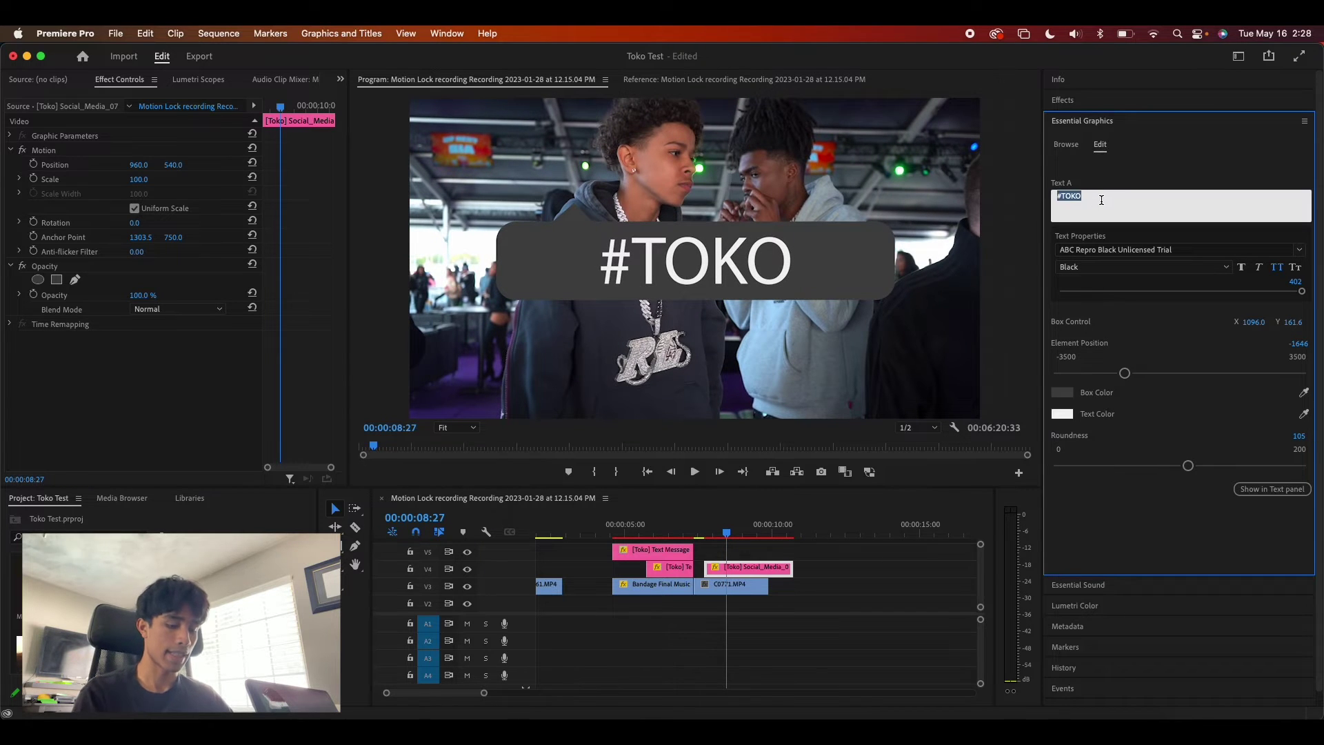
text(luh_tyler)
click(1071, 315)
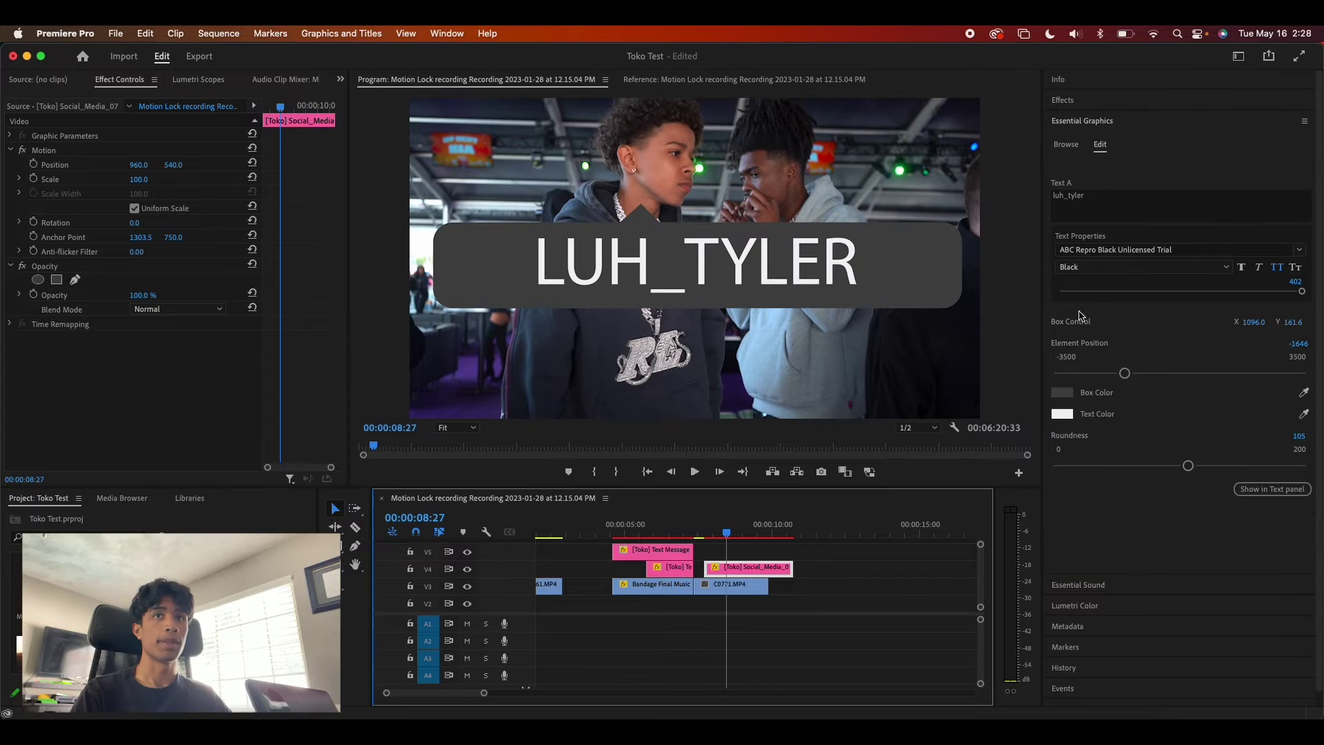
click(1102, 198)
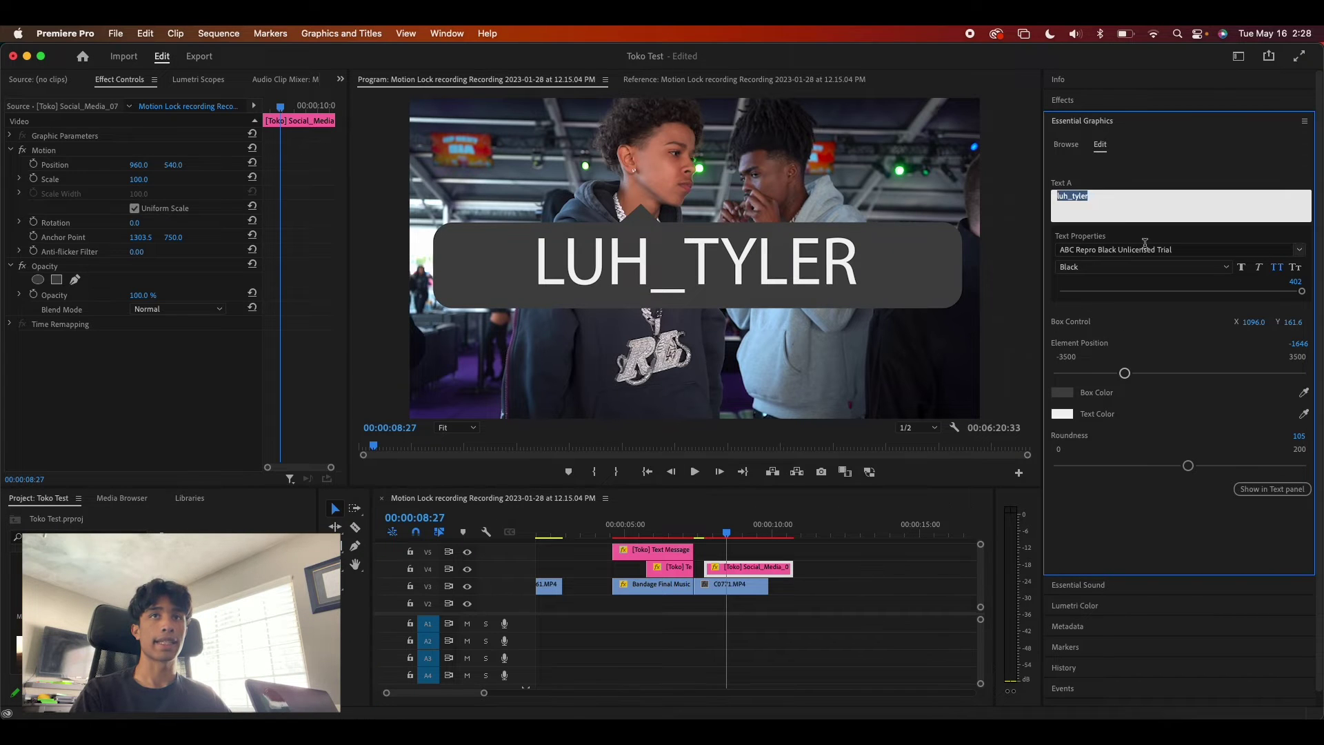
click(1300, 250)
click(1258, 349)
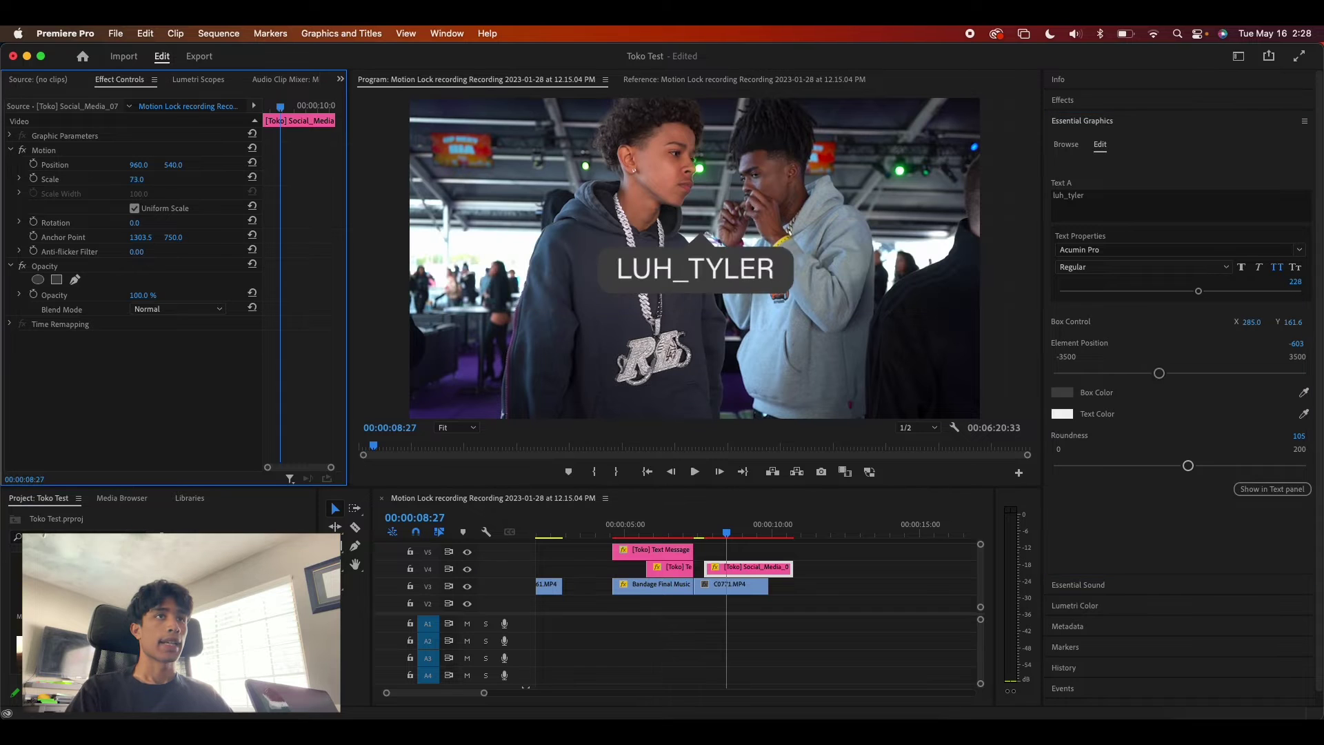
- Set the callout's scale to 46, position to 831, 771, text to Bold size 187, box control to 285.0, 276.6 and element position to -603
mouse_move(136, 179)
mouse_down()
mouse_move(109, 180)
mouse_move(337, 165)
mouse_move(151, 179)
mouse_move(64, 166)
mouse_move(124, 164)
mouse_up()
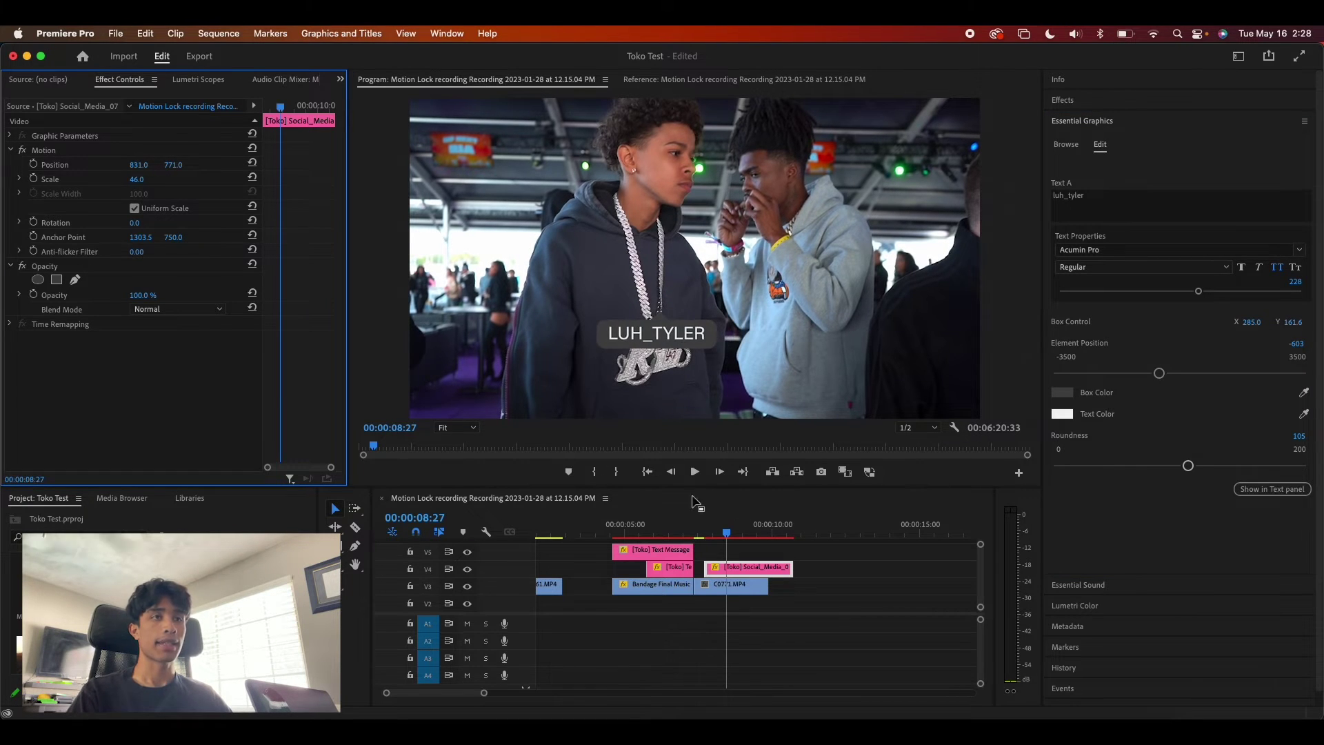
drag(723, 530, 709, 533)
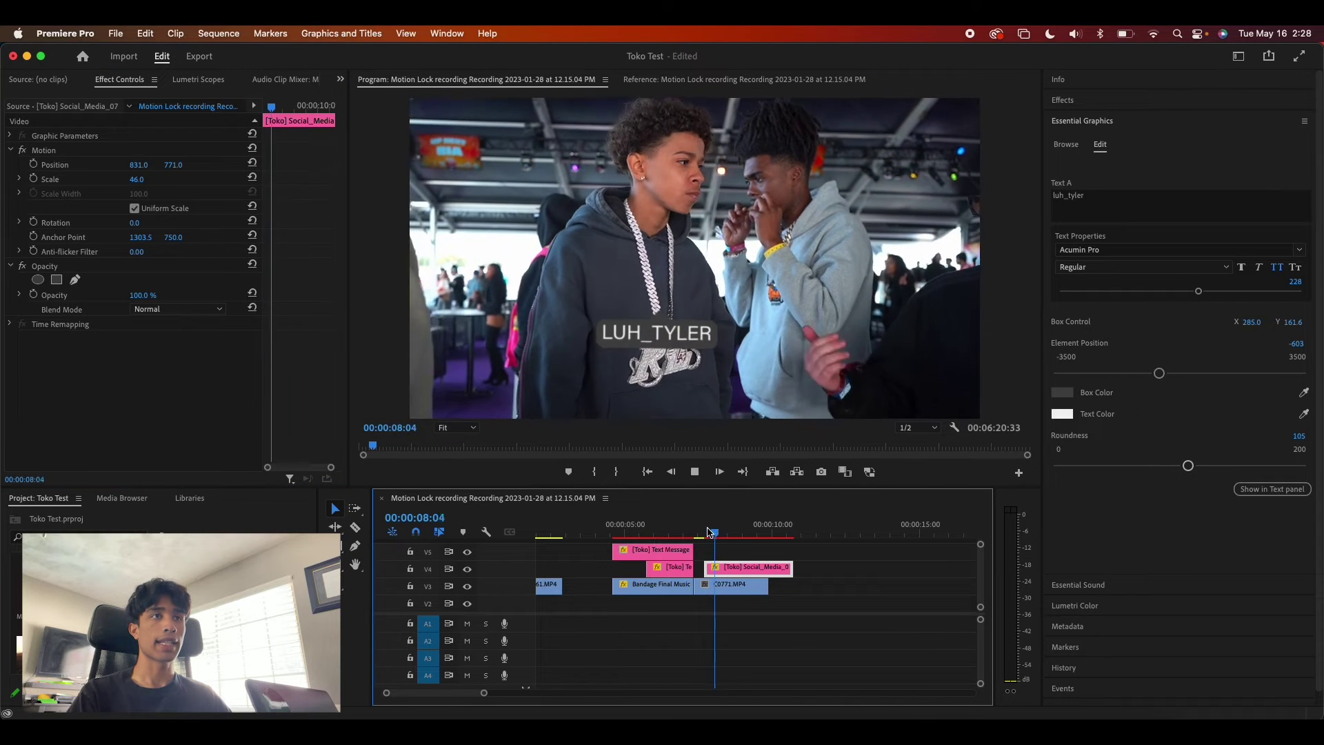
key(space)
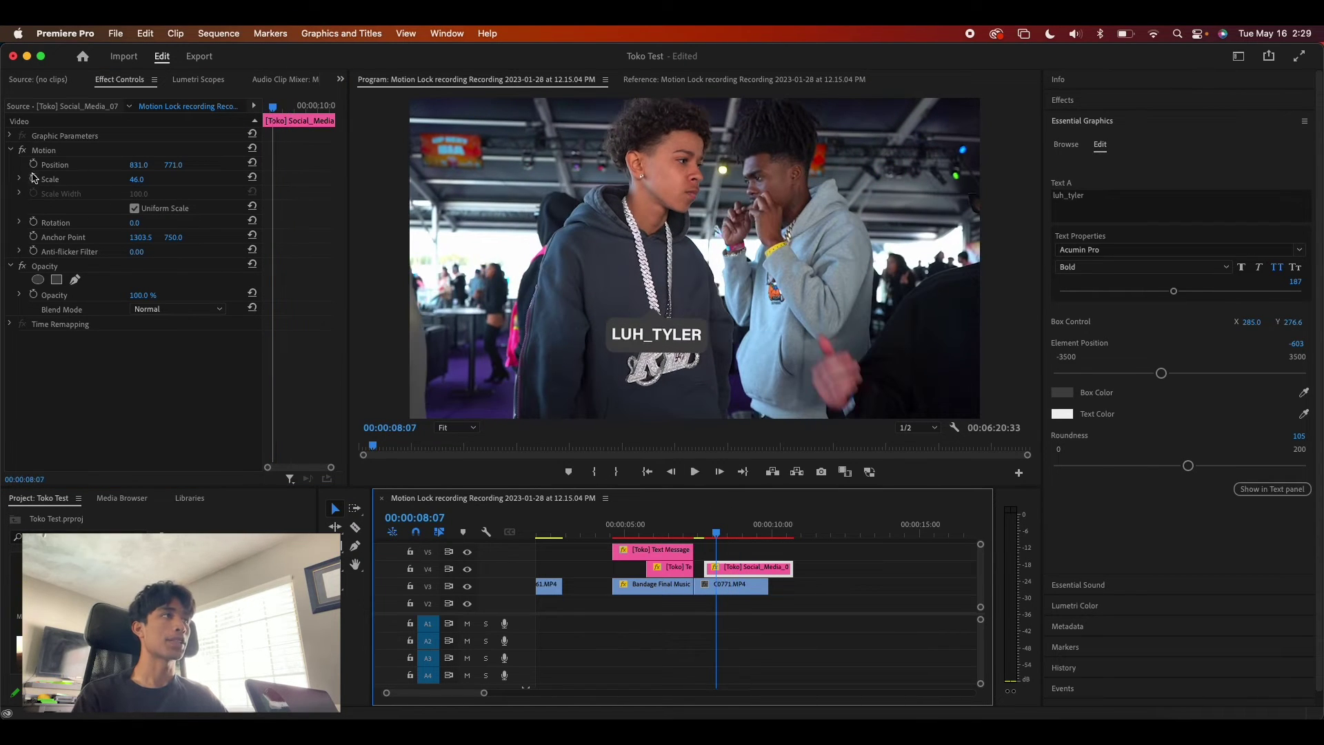
- Replay the callout's opening animation over the C0771.MP4 footage and pause at 00:00:08:18
click(708, 537)
key(space)
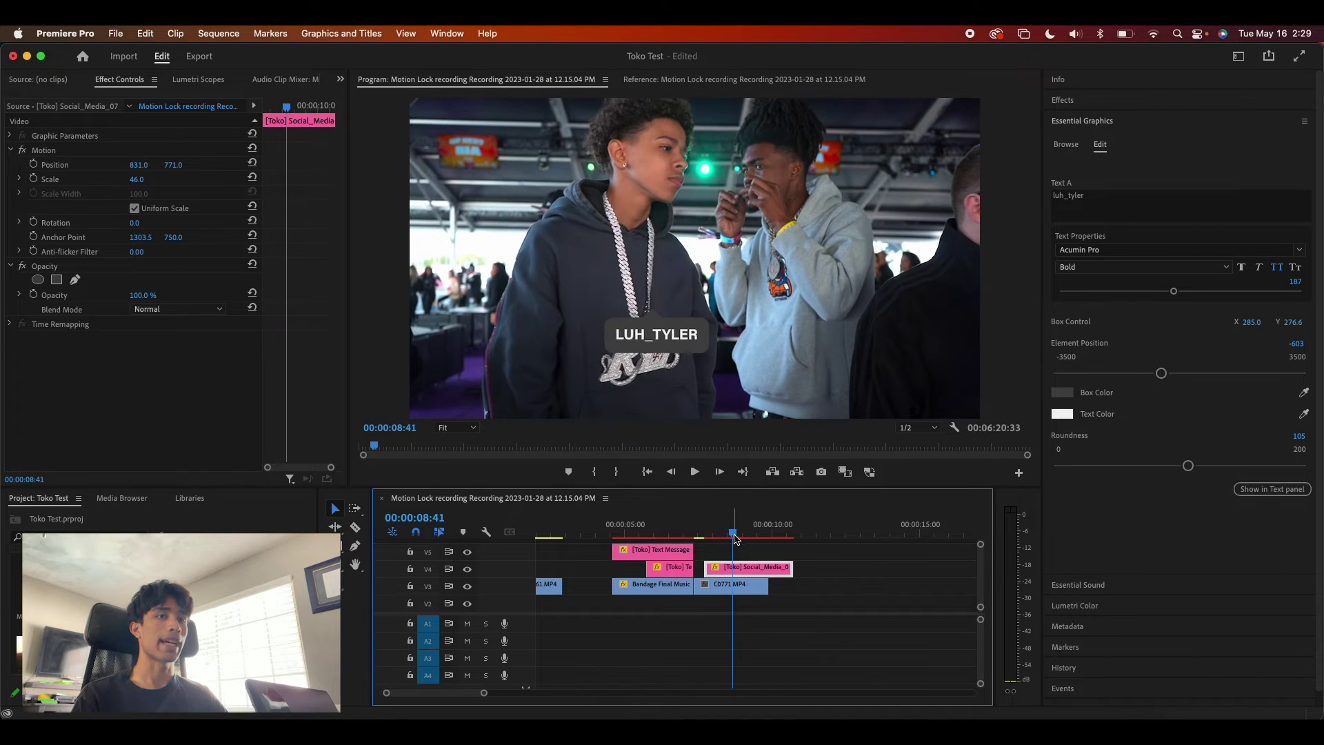
click(712, 536)
key(space)
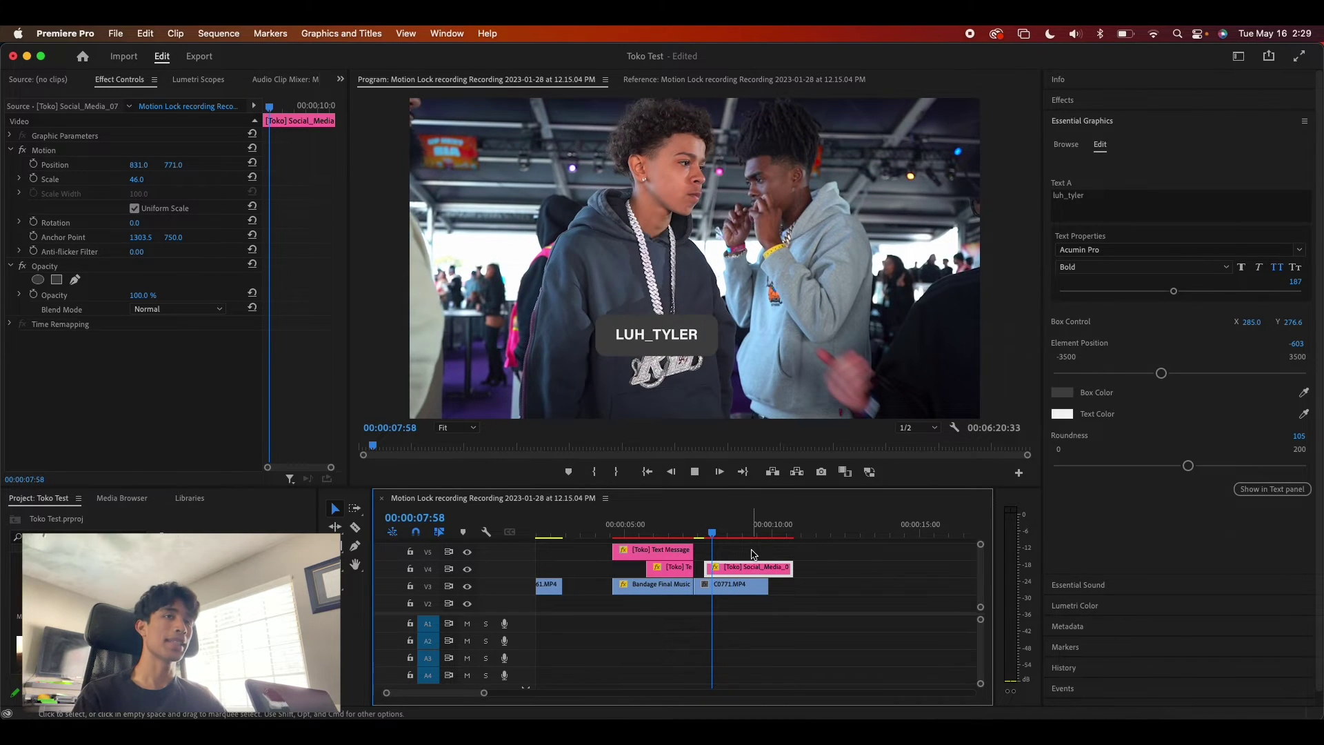
key(space)
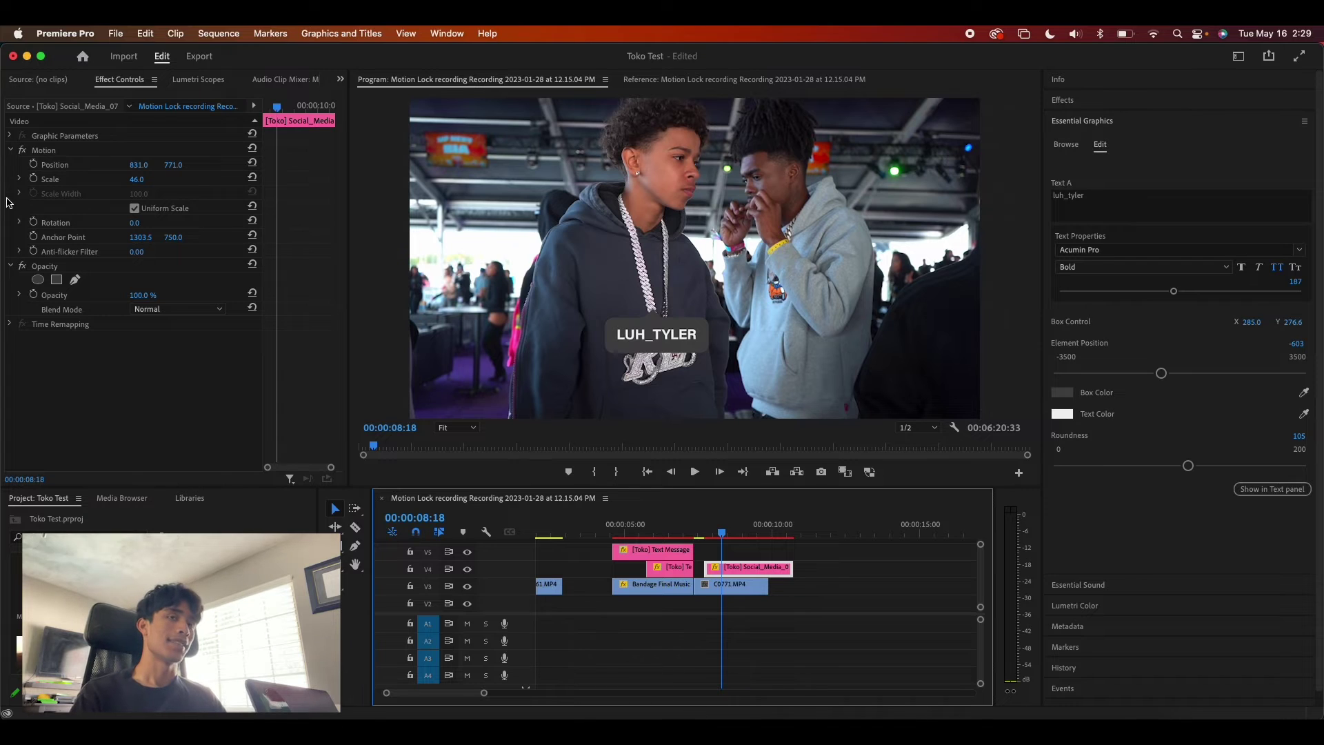
- Add a Position keyframe to the callout at 00:00:08:18 and play ahead to 00:00:08:55
click(33, 164)
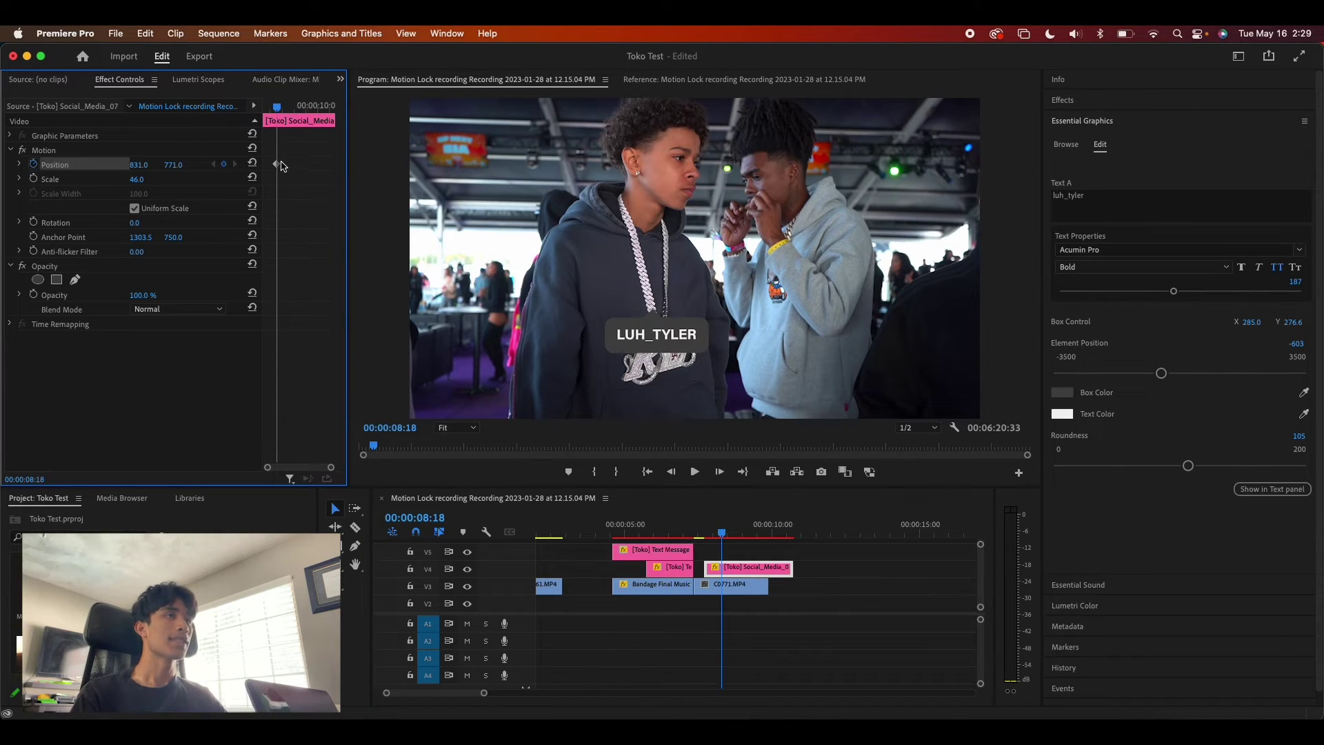
key(space)
key(space)
key(space)
key(space)
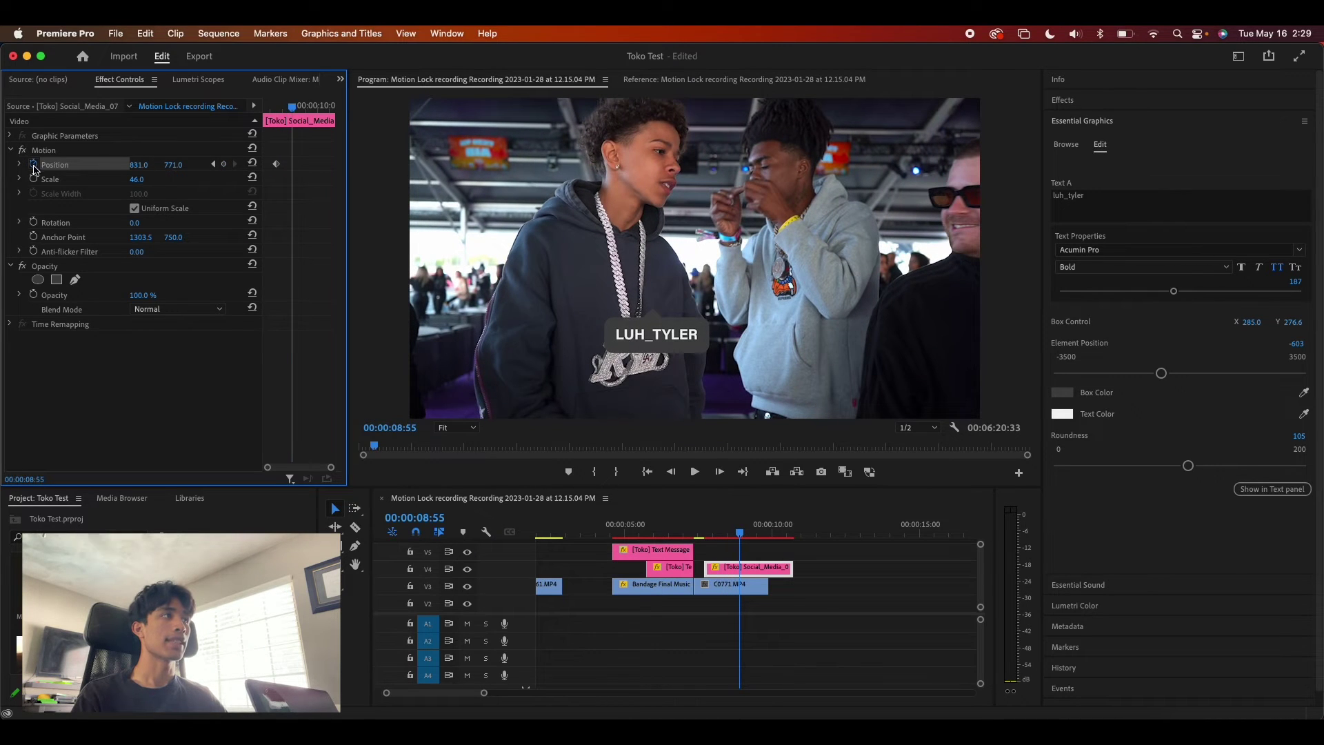
- Keyframe the callout's Position to 759, 793 at 00:00:08:55 and replay its movement over the C0771.MP4 footage
drag(170, 165, 104, 165)
drag(298, 109, 309, 107)
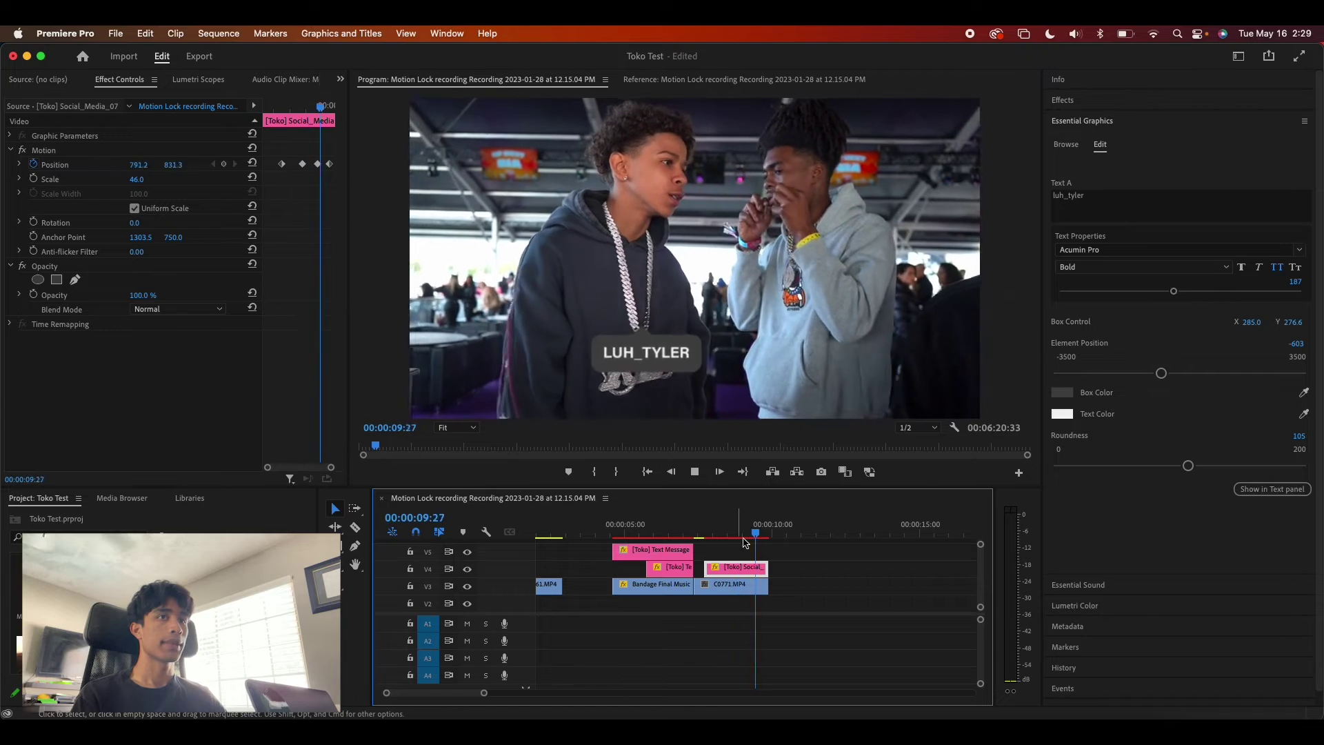
drag(744, 540, 701, 538)
key(space)
key(space)
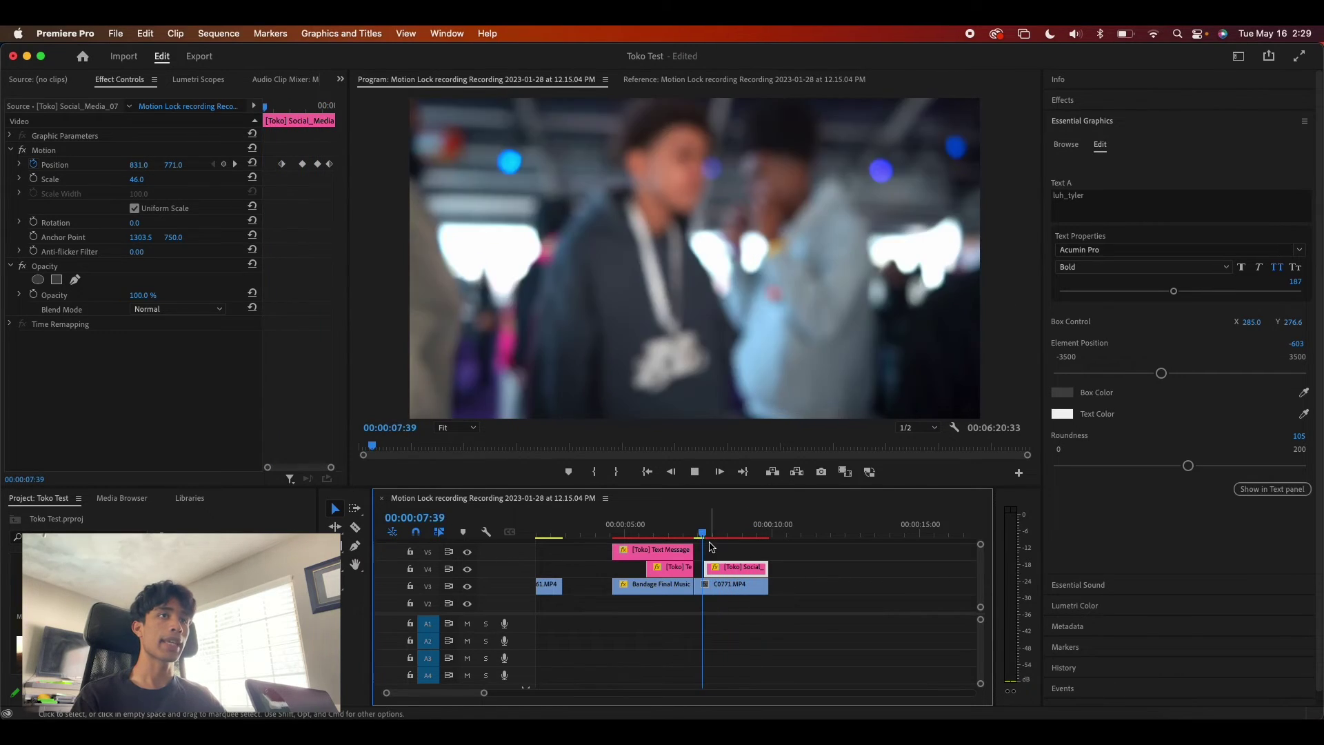
key(space)
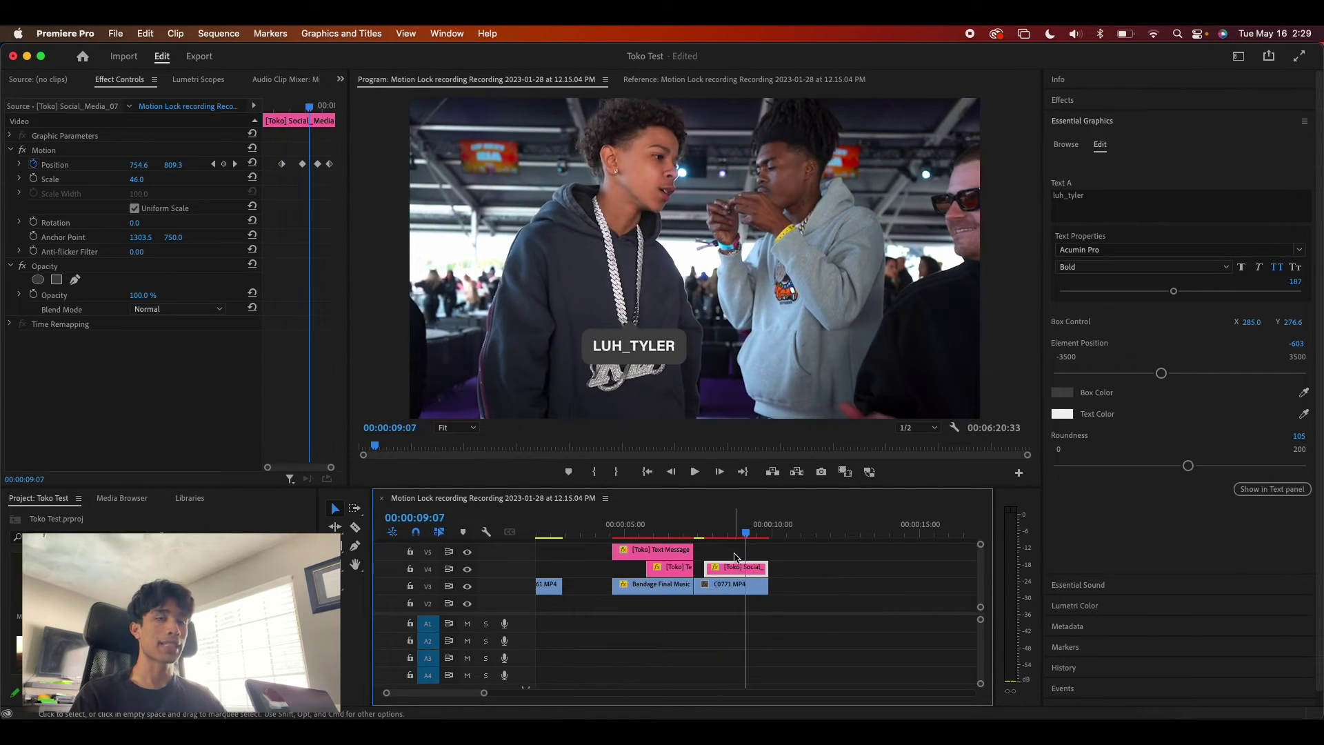
drag(733, 539, 710, 544)
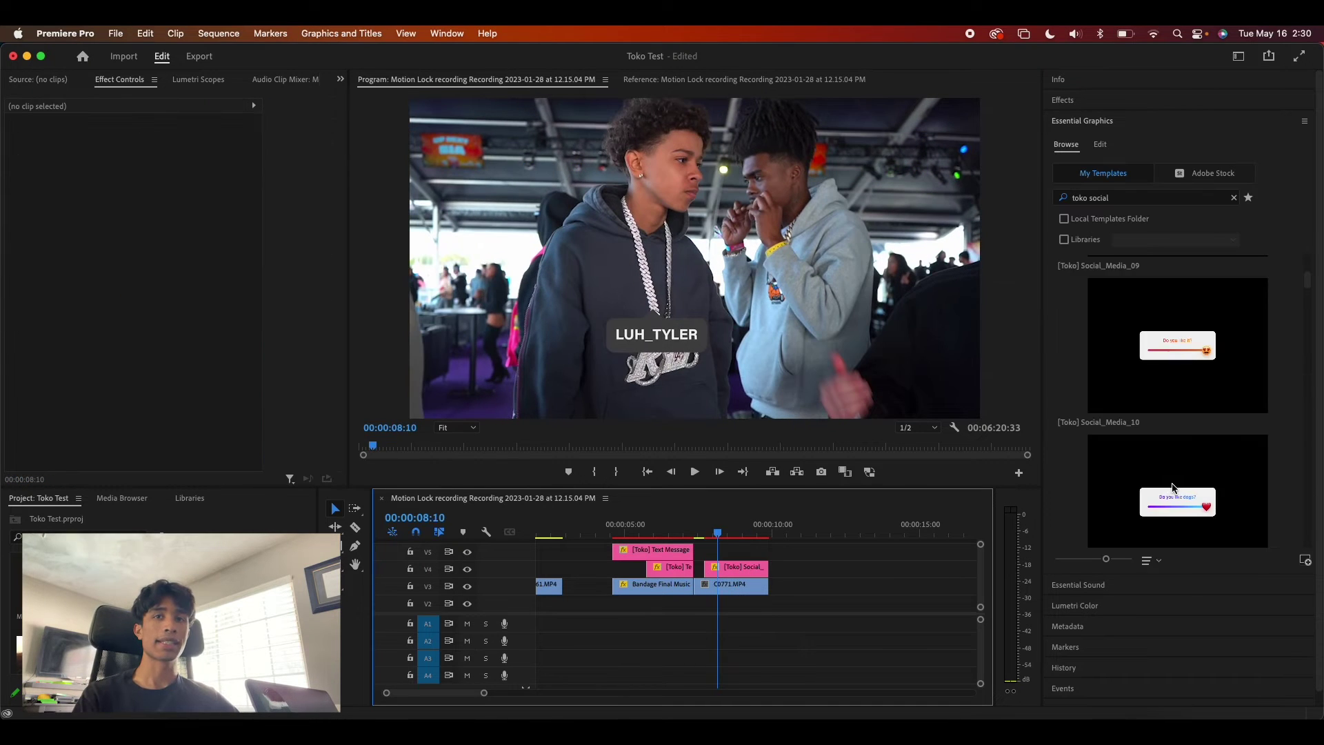
- Place the [Toko] Social_Media_16 quiz template above the C0771.MP4 clip and delete the luh_tyler callout
scroll(1177, 489, down, 8)
scroll(1181, 487, down, 3)
drag(1196, 321, 745, 559)
key(Delete)
click(740, 554)
- Preview the city quiz graphic's answer-selection animation over the footage, replaying it from its opening
key(space)
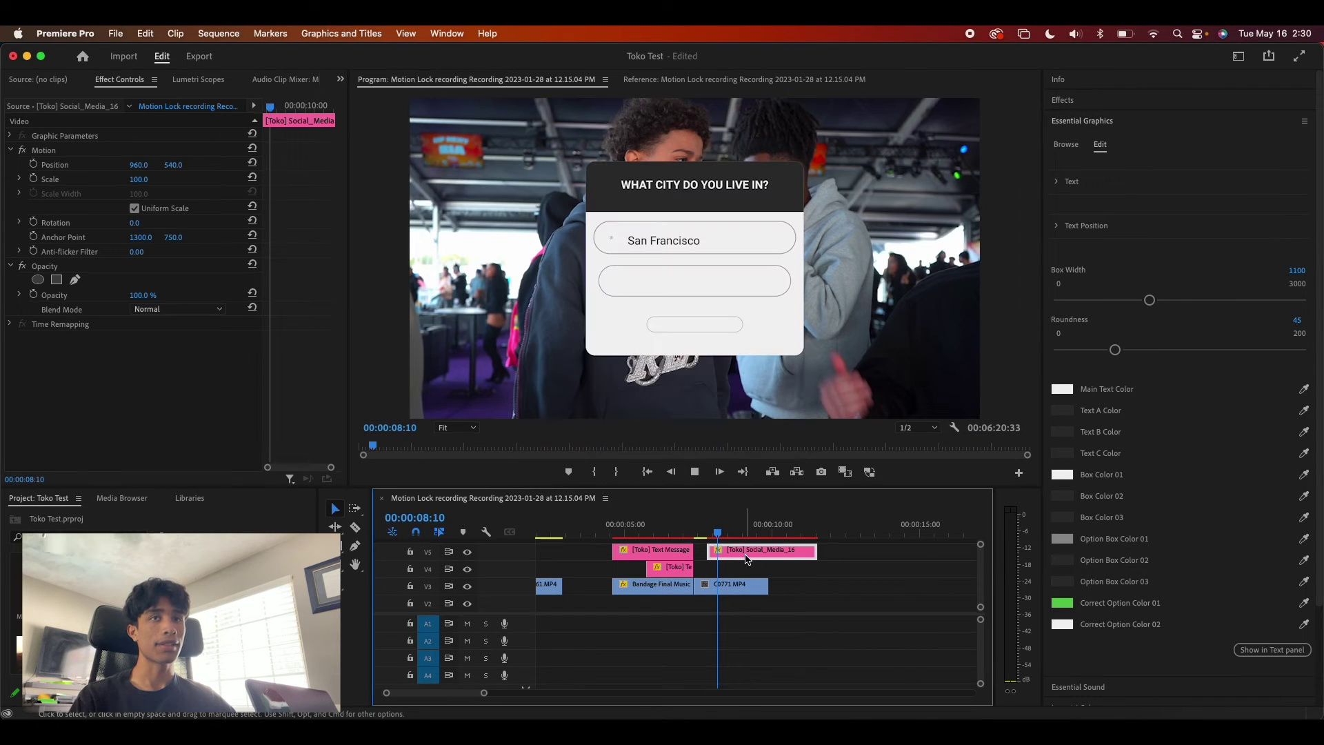
key(space)
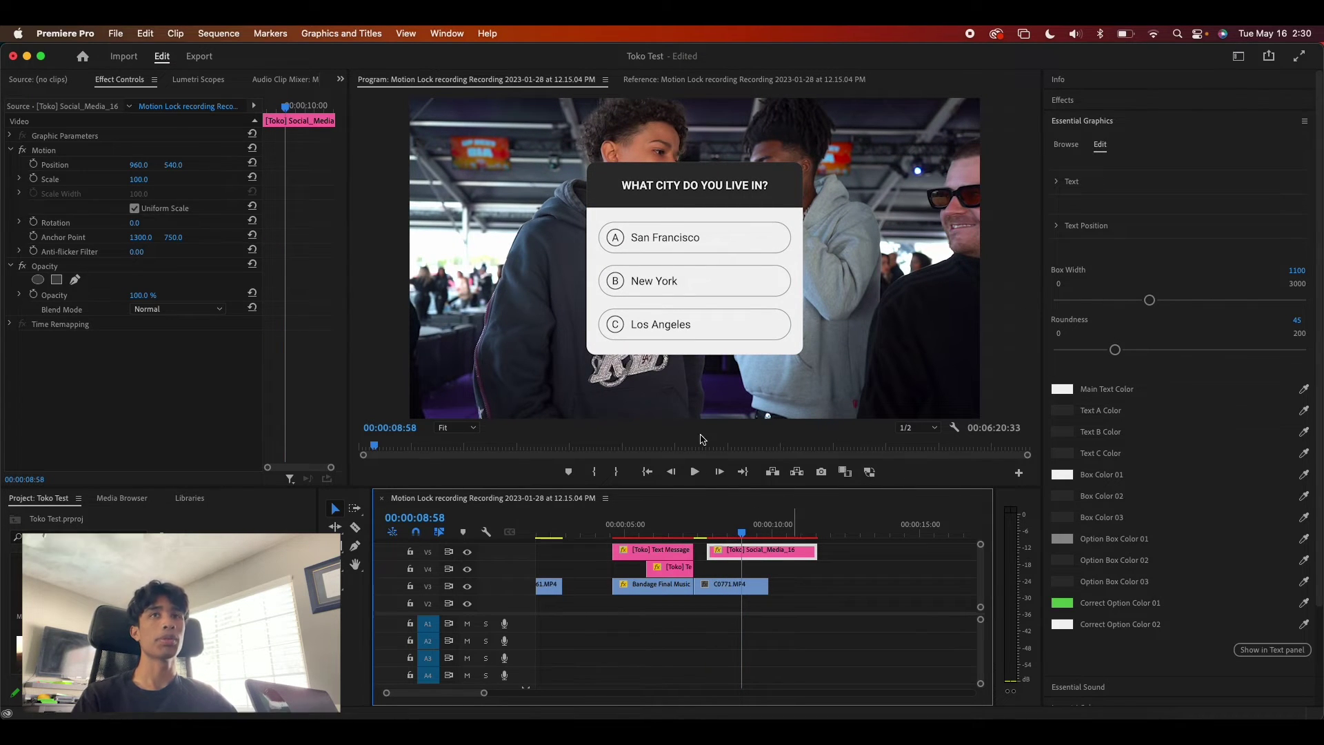
mouse_move(754, 542)
mouse_down()
mouse_move(739, 541)
mouse_move(783, 541)
mouse_move(735, 540)
mouse_up()
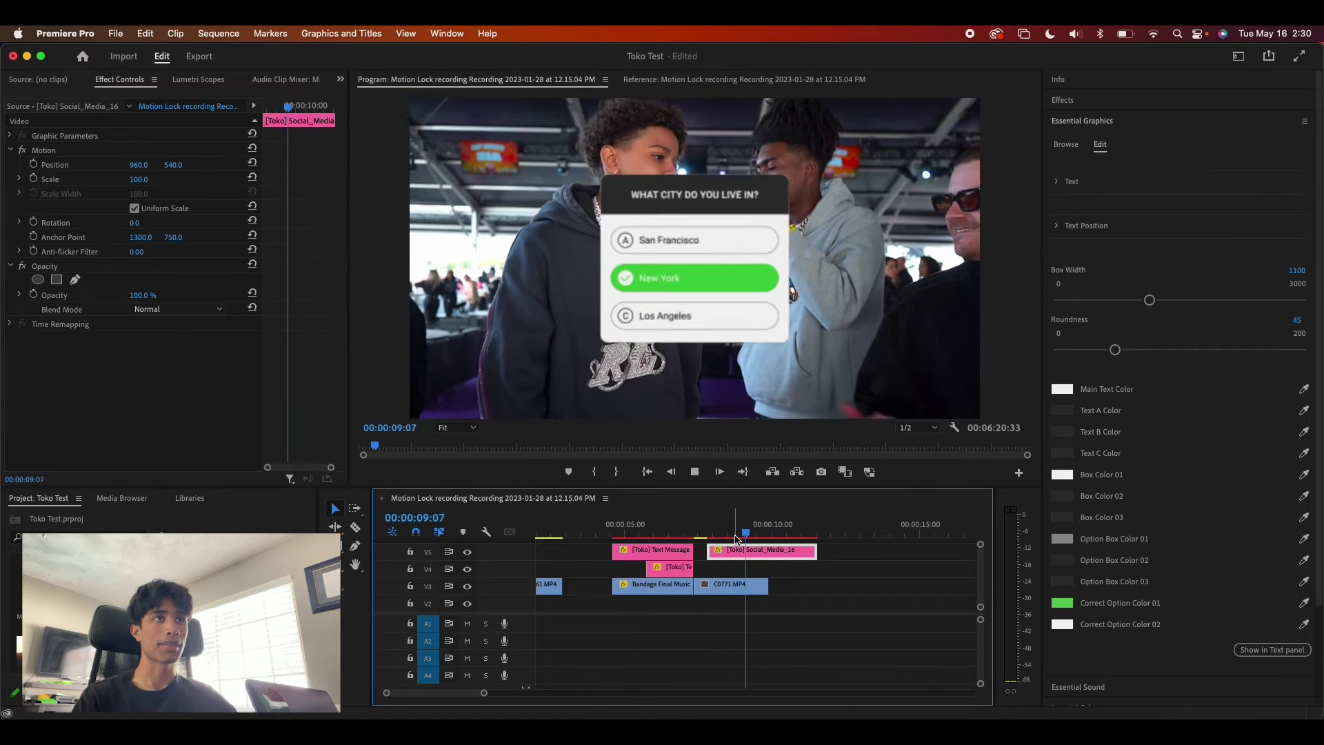
key(space)
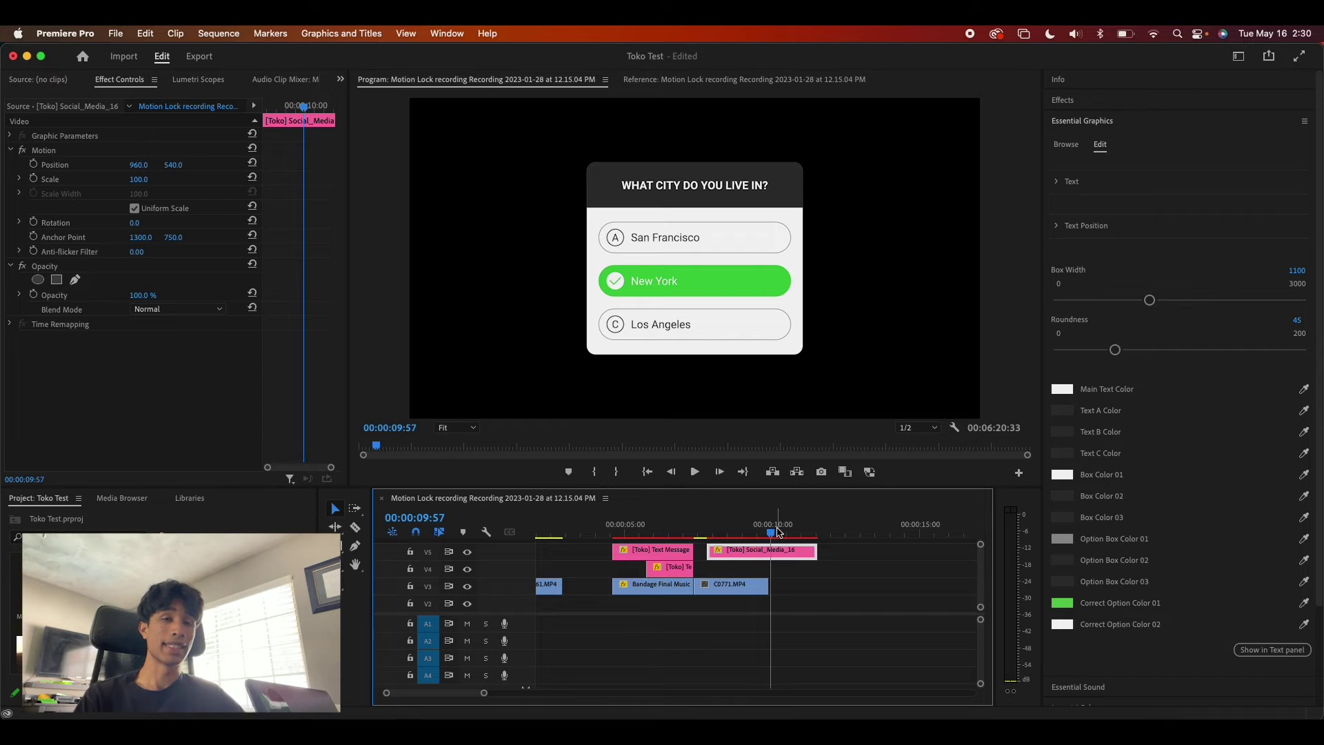
drag(768, 530, 731, 542)
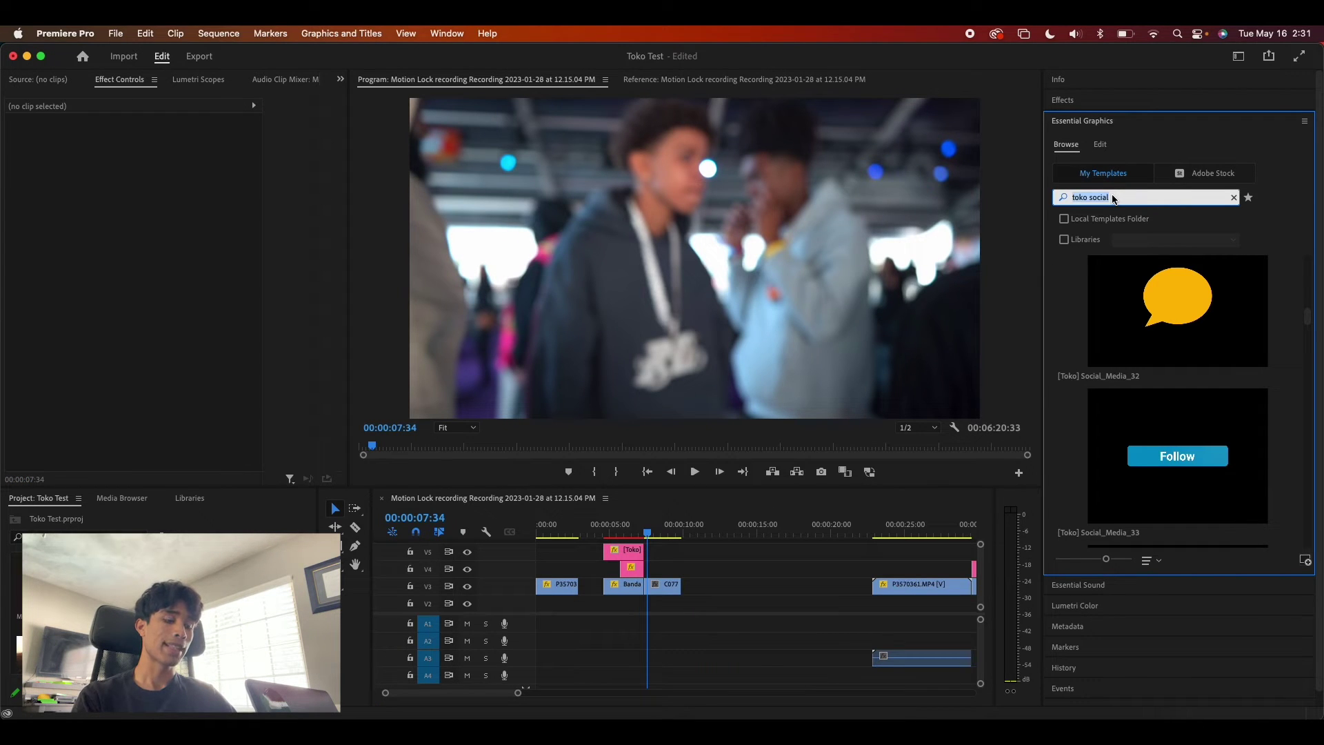
- Search the templates for poster and place [Toko] Kinetic Poster_05 on the timeline above the C0771.MP4 clip
text(titl)
text(e )
text(pos)
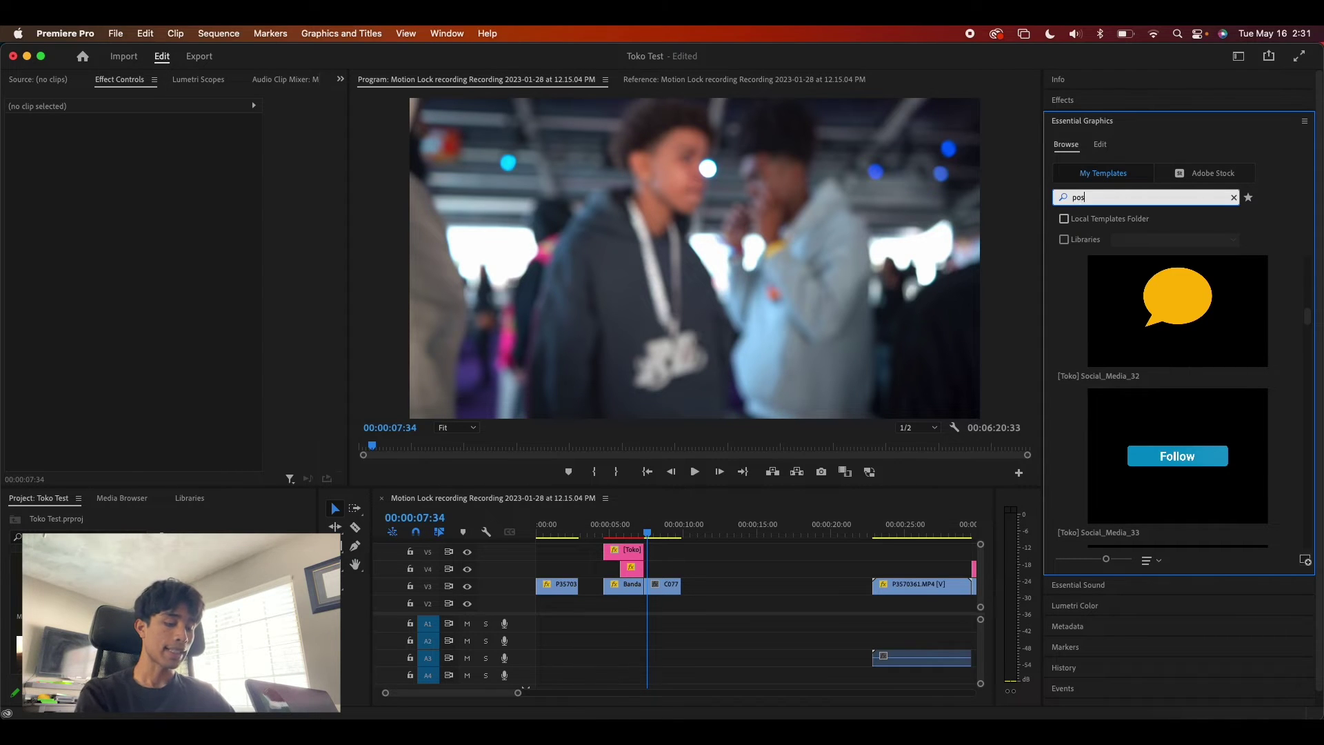
text(ter)
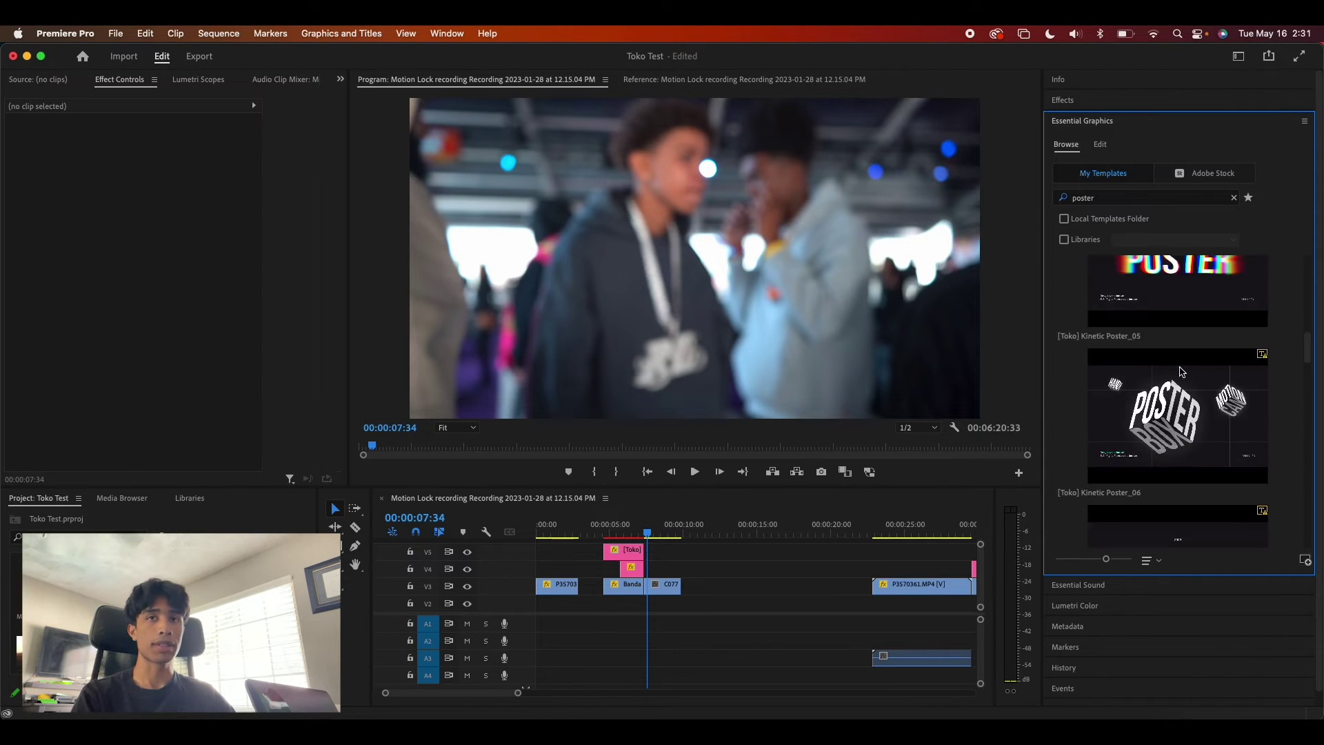
drag(1196, 321, 649, 548)
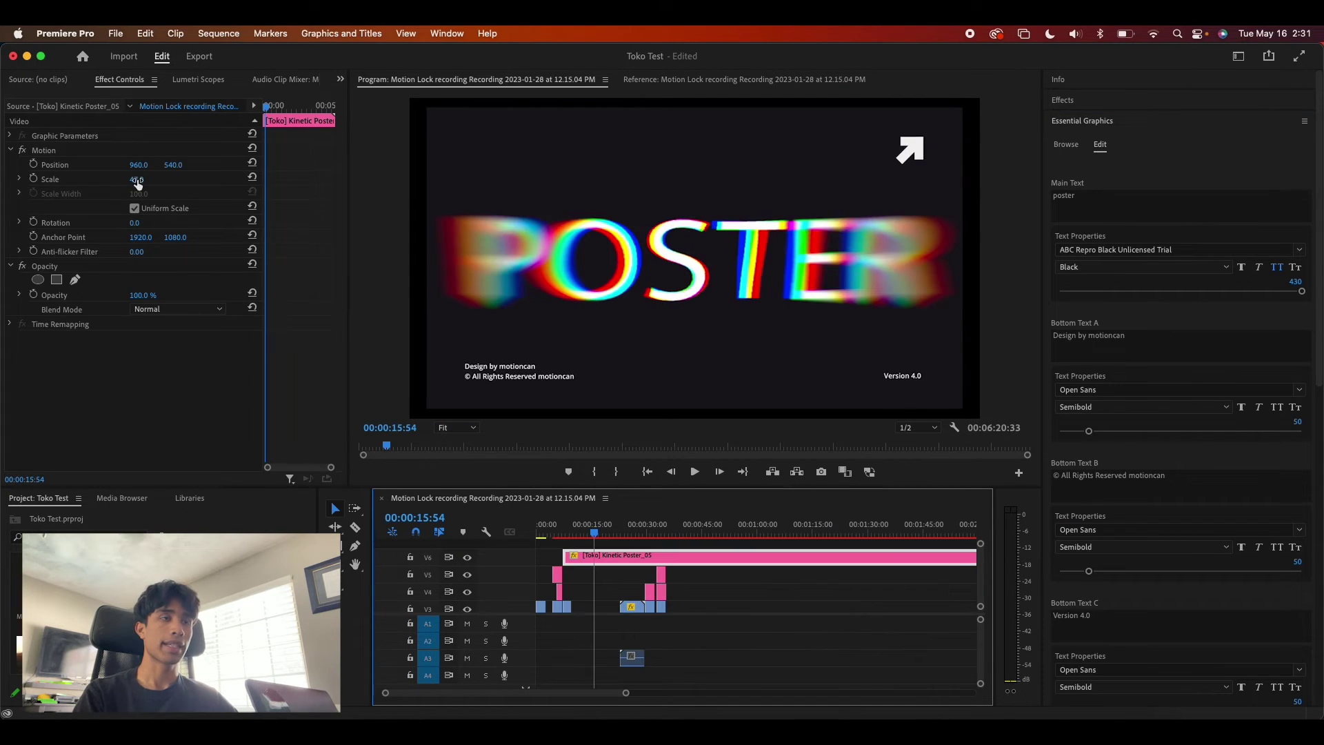
- Set the poster graphic's scale to 50 and change its main text to TYLER
mouse_move(138, 181)
mouse_down()
mouse_move(150, 181)
mouse_move(138, 181)
mouse_up()
double_click(1074, 195)
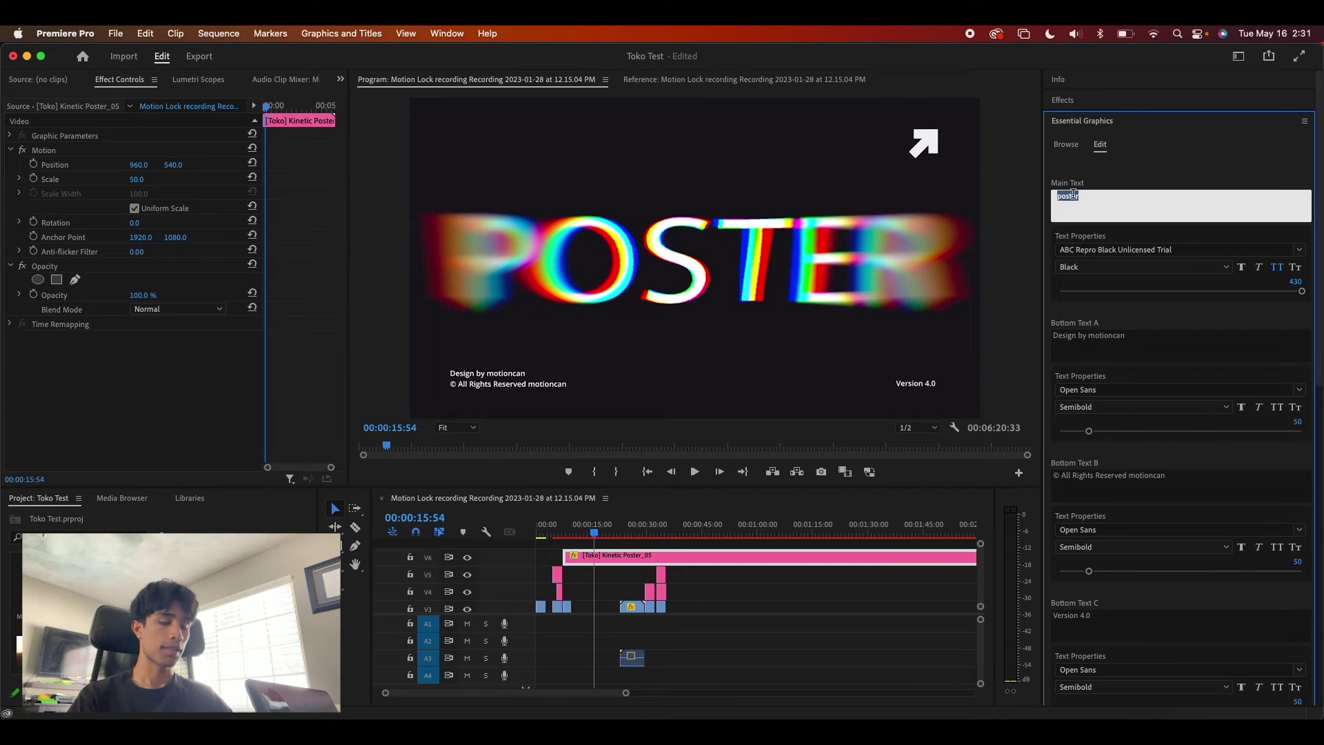
text(TY)
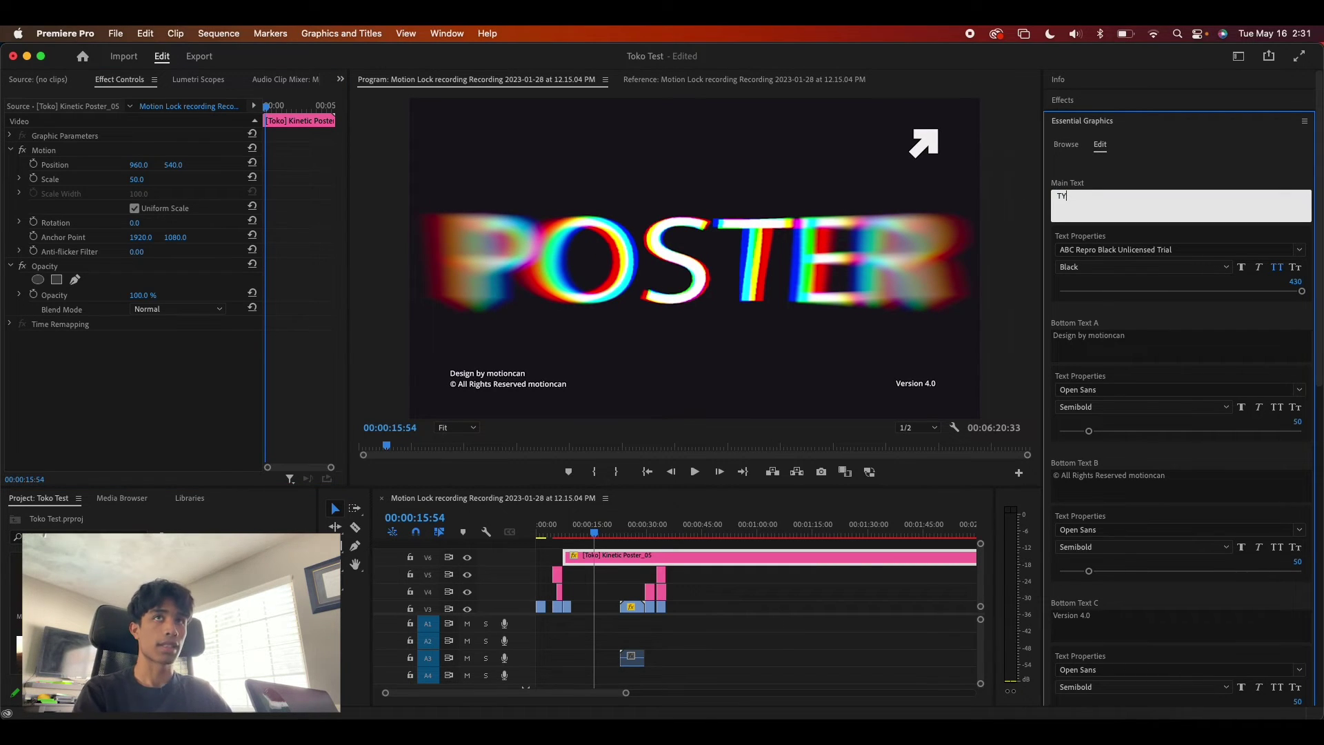
text(LER)
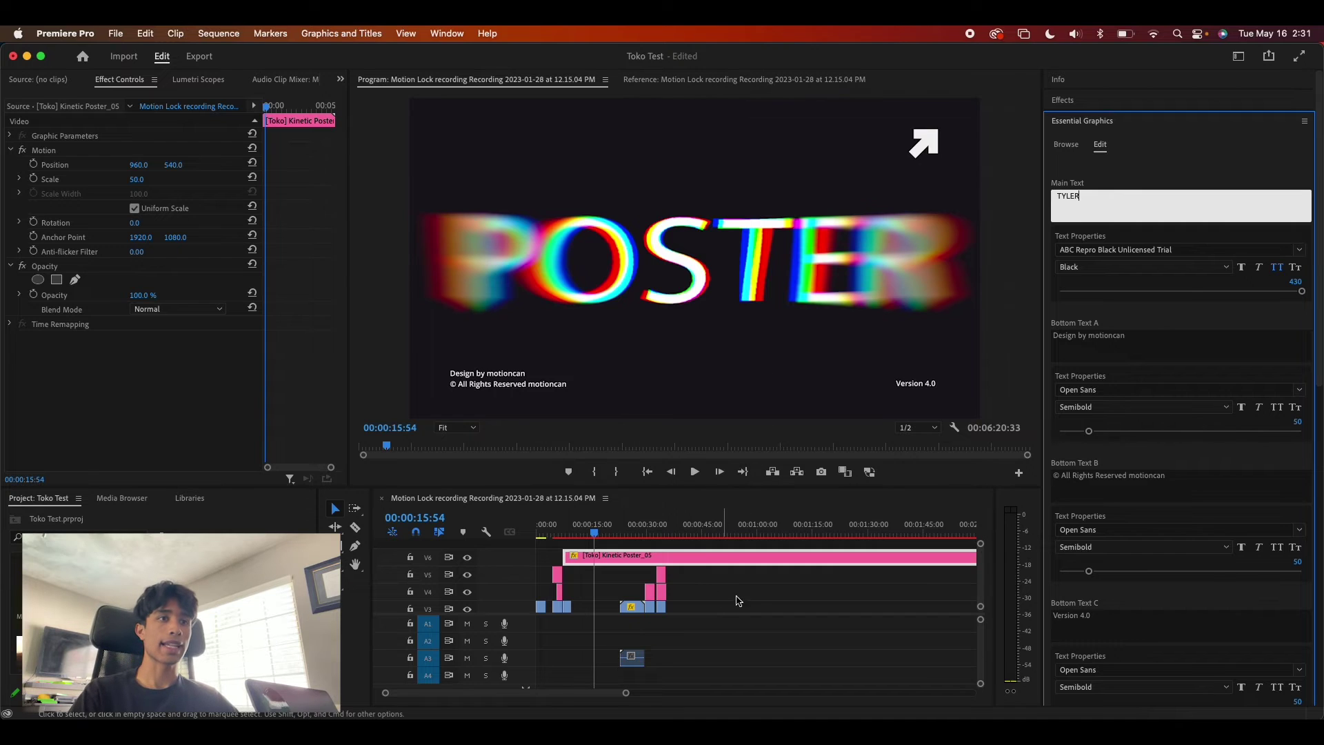
click(719, 570)
- Change the TYLER main text's font to Alfarn and its size to 317
click(1152, 252)
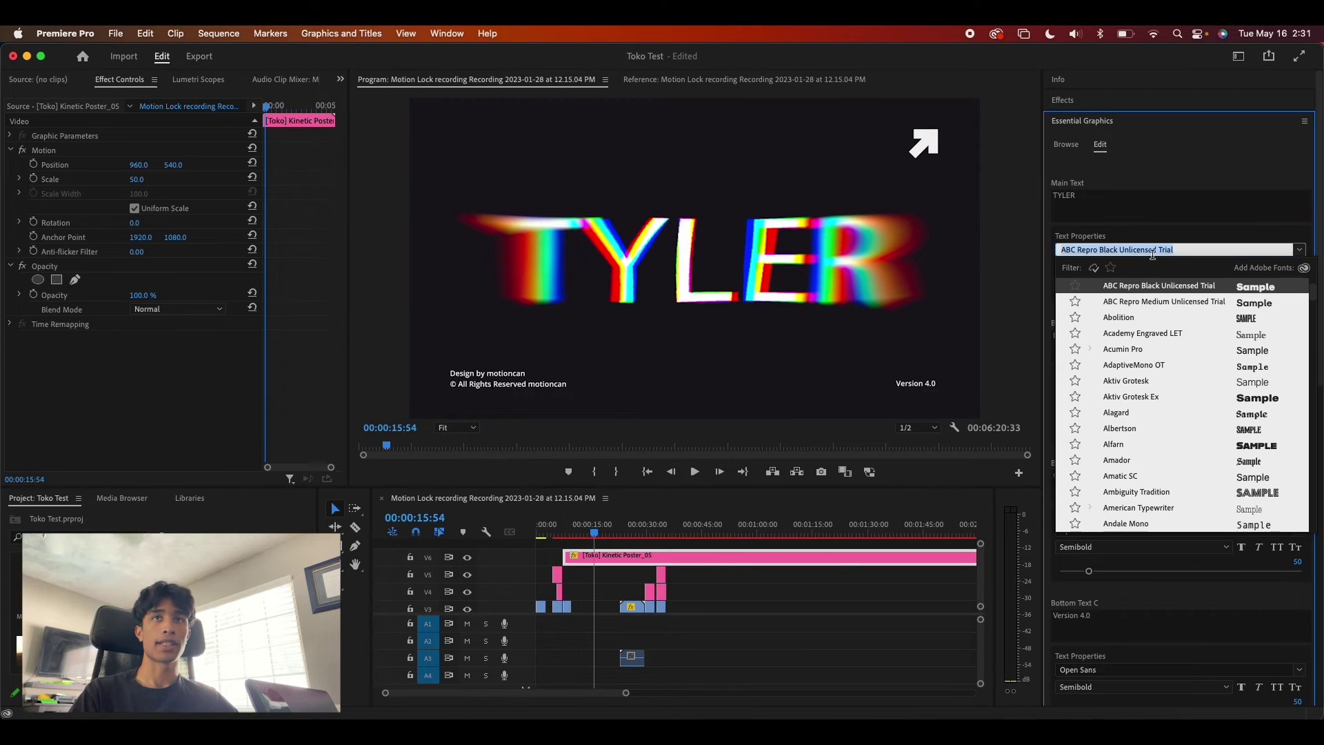
click(1236, 443)
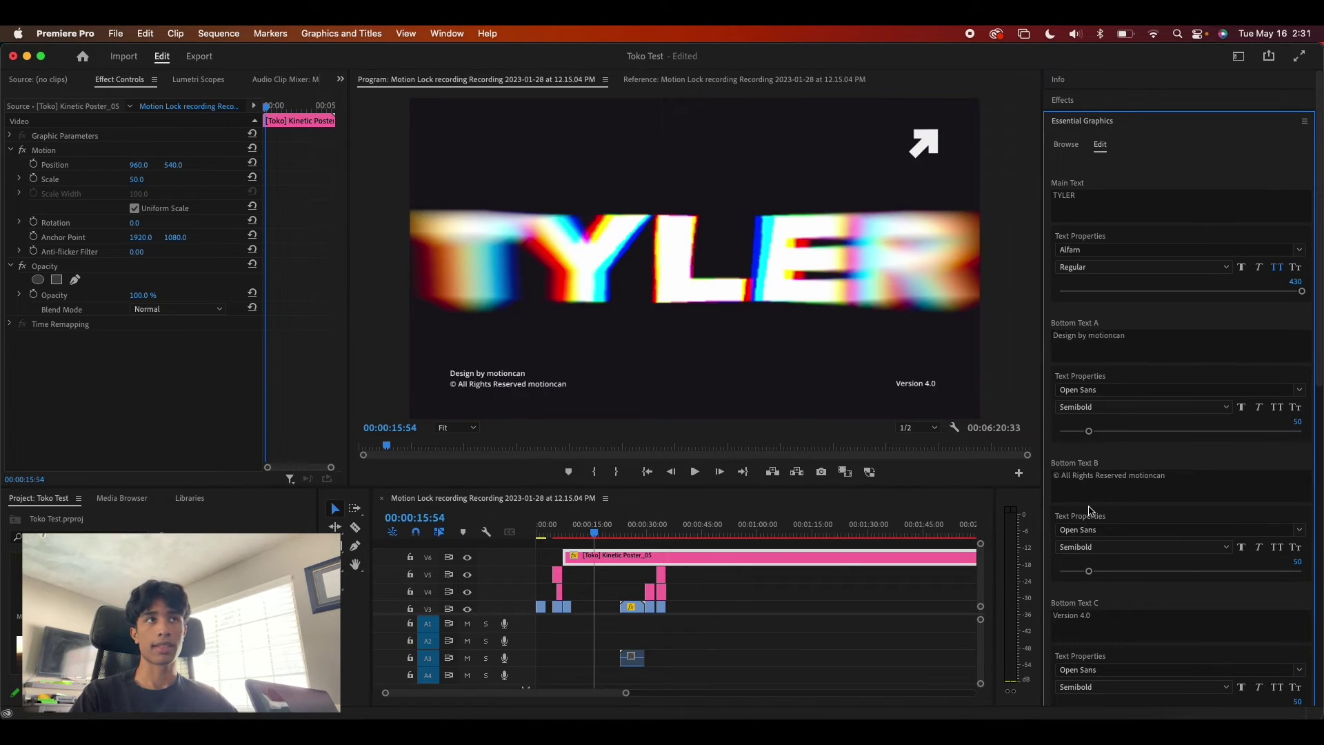
drag(1302, 290, 1254, 290)
- Set the poster graphic's blend mode to Screen while viewing it over the footage at 00:00:08:03
drag(578, 535, 566, 536)
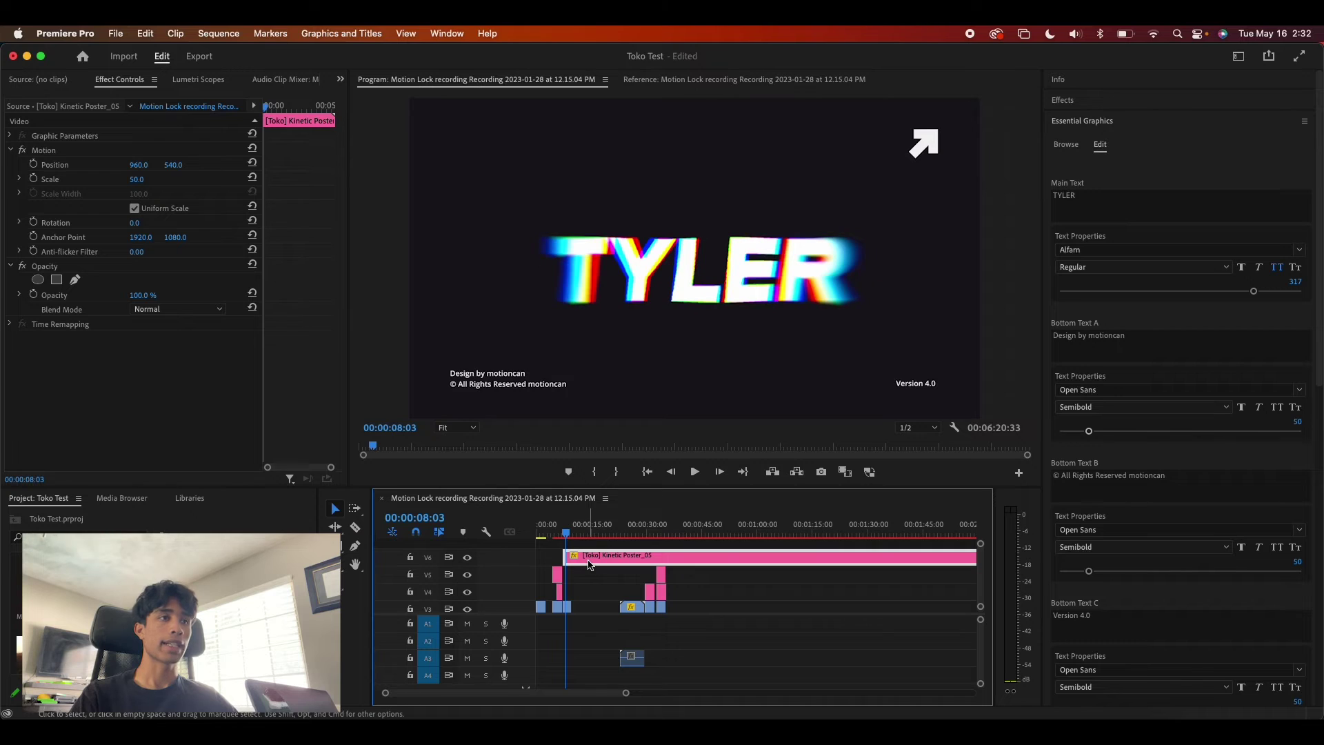
click(176, 309)
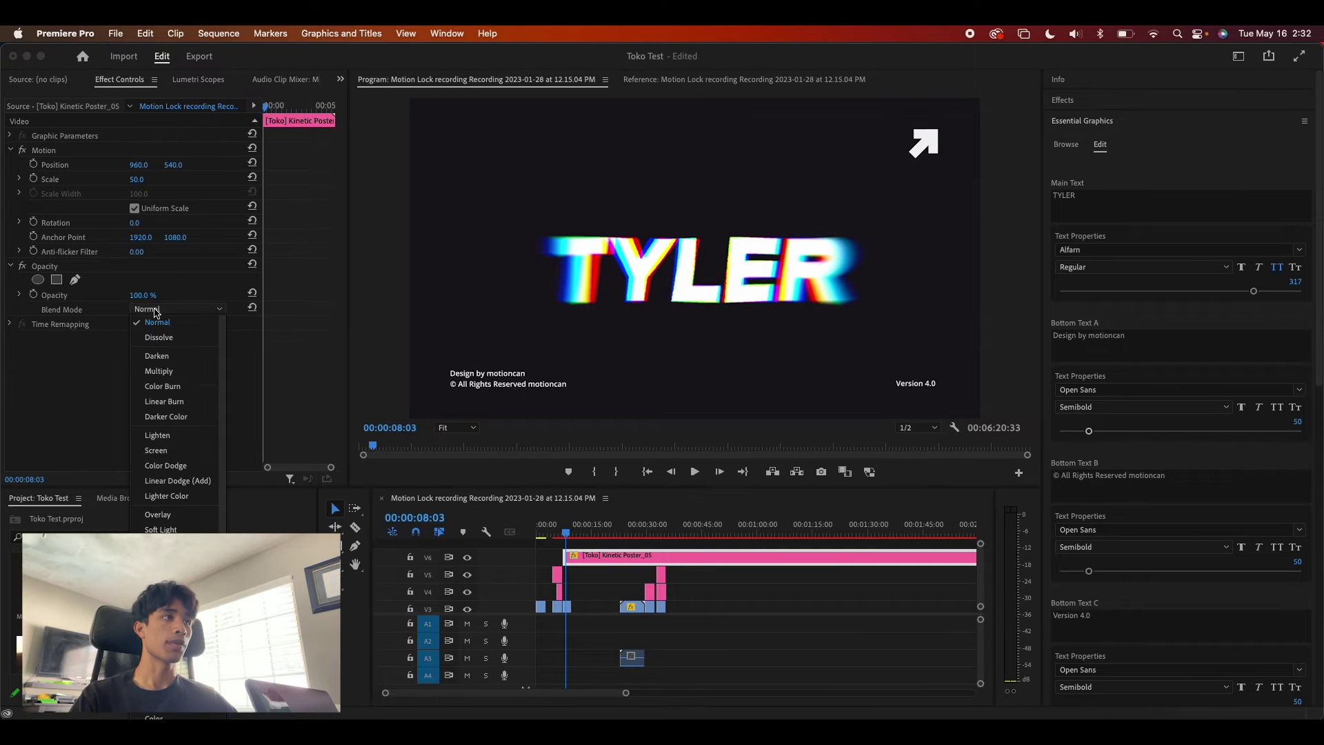
click(184, 452)
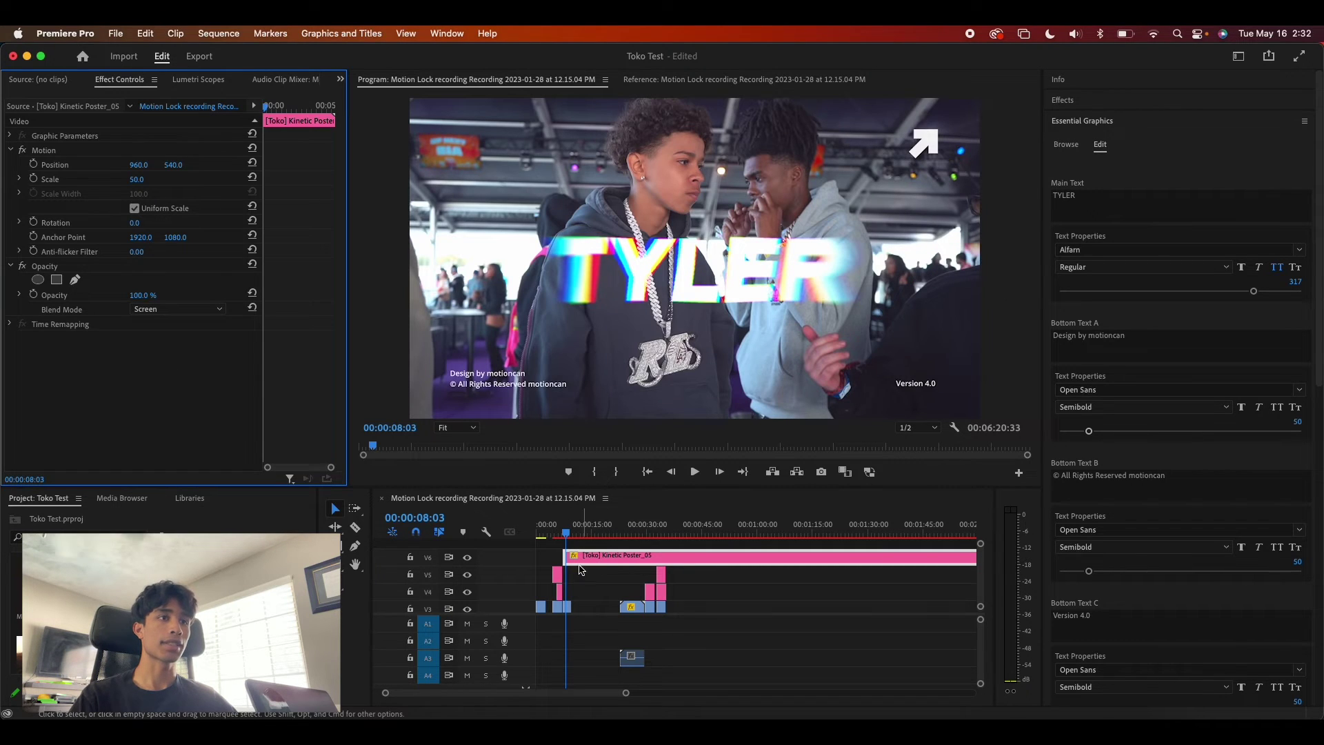
- Play the TYLER poster title over the C0771.MP4 footage from the start of the clip
click(578, 581)
key(=)
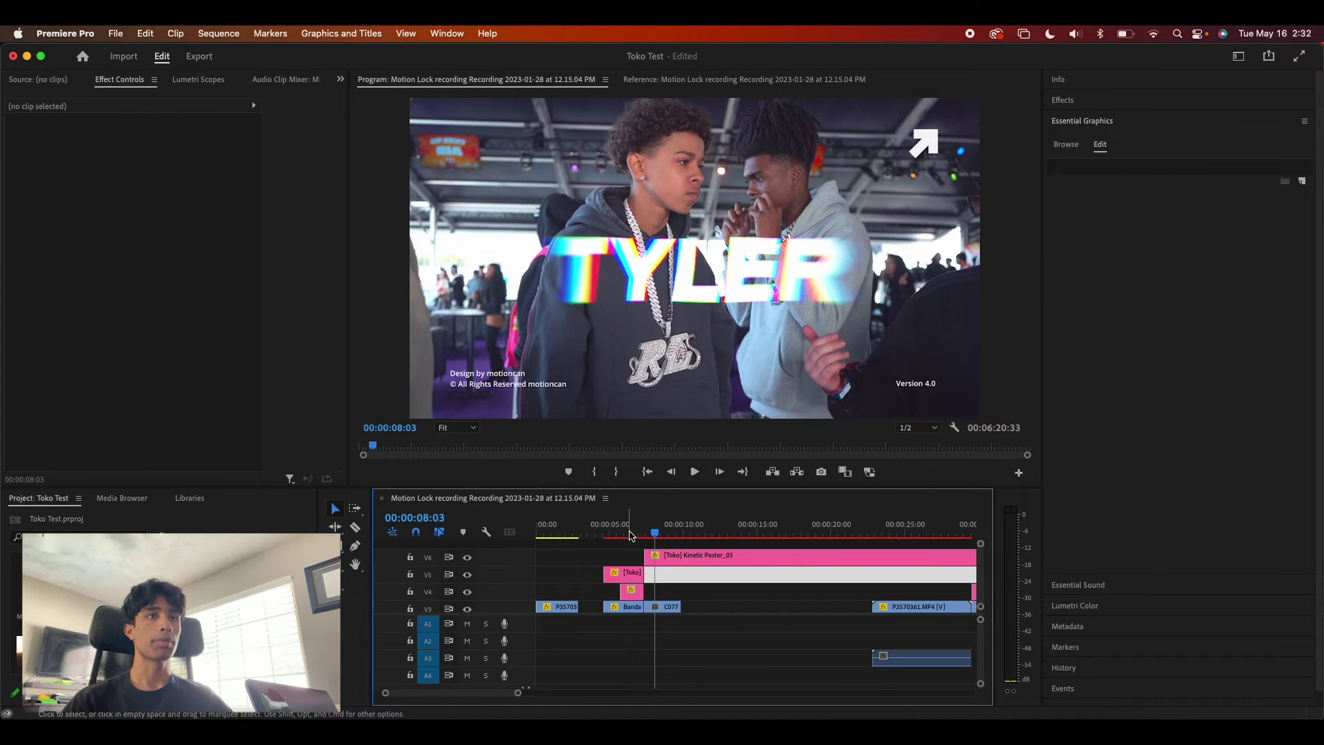
click(655, 534)
drag(654, 532, 647, 536)
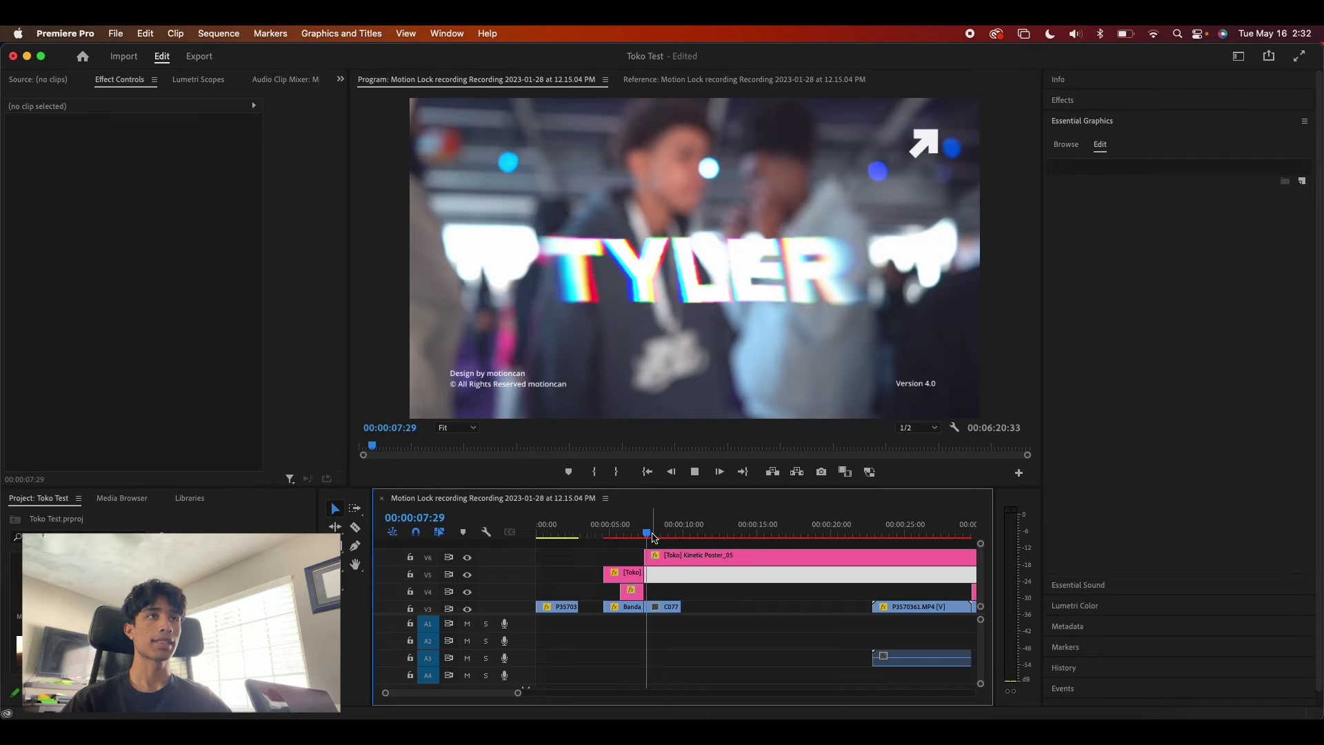
key(space)
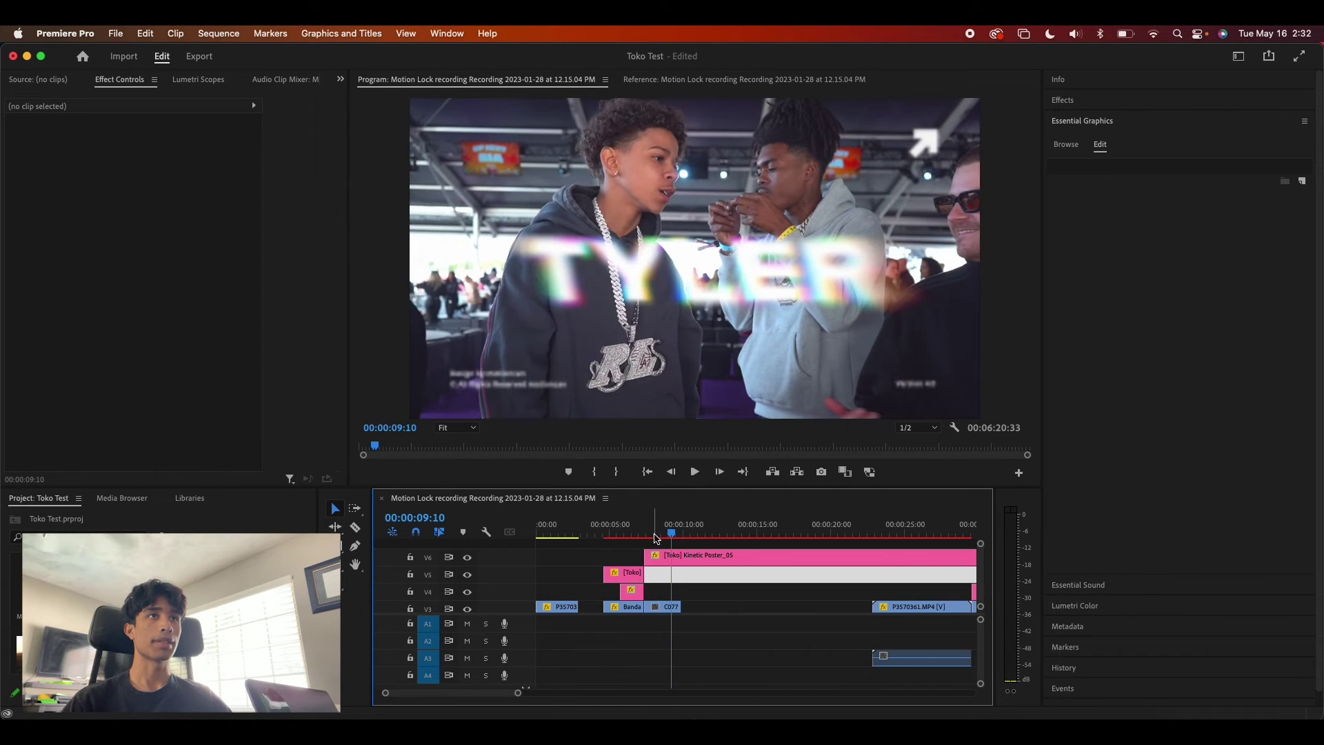
drag(675, 536, 666, 540)
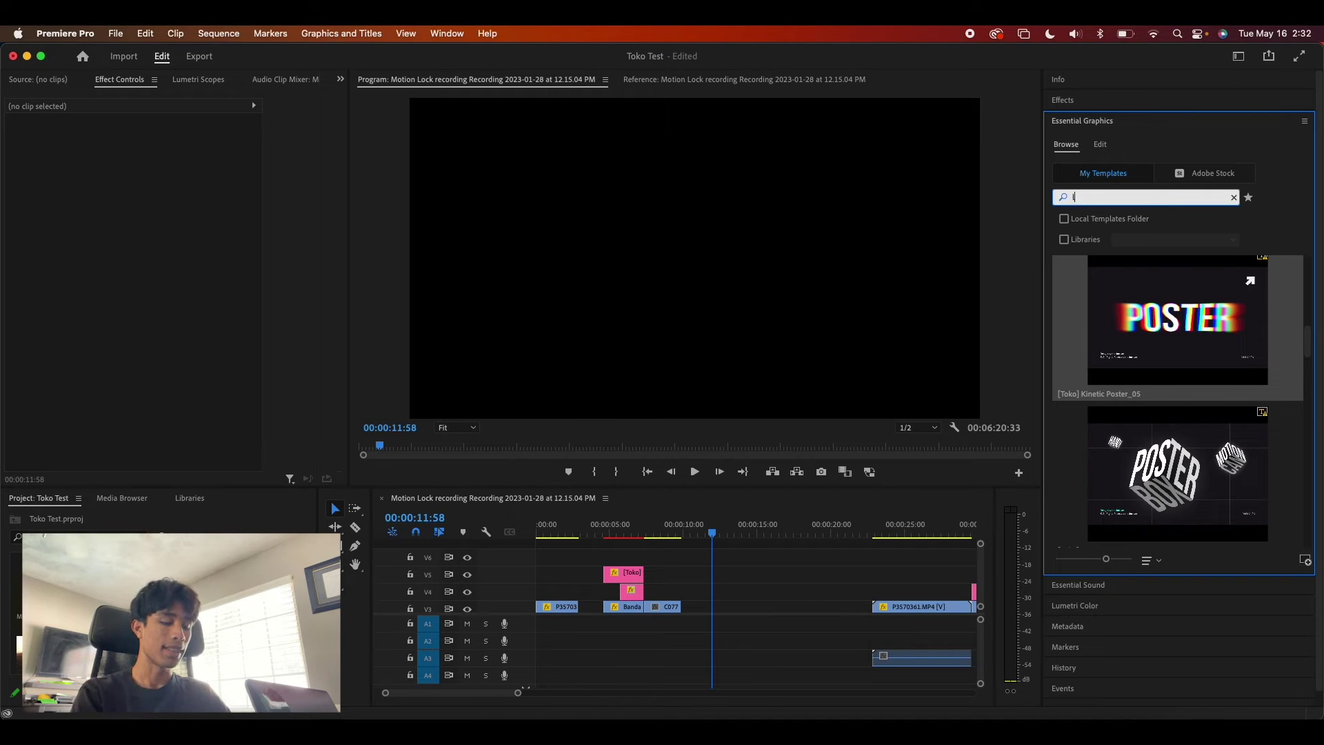
- Search the templates for logo and add [Toko] Logo_21 on track V6 at scale 50, accepting the font substitution
text(ogo)
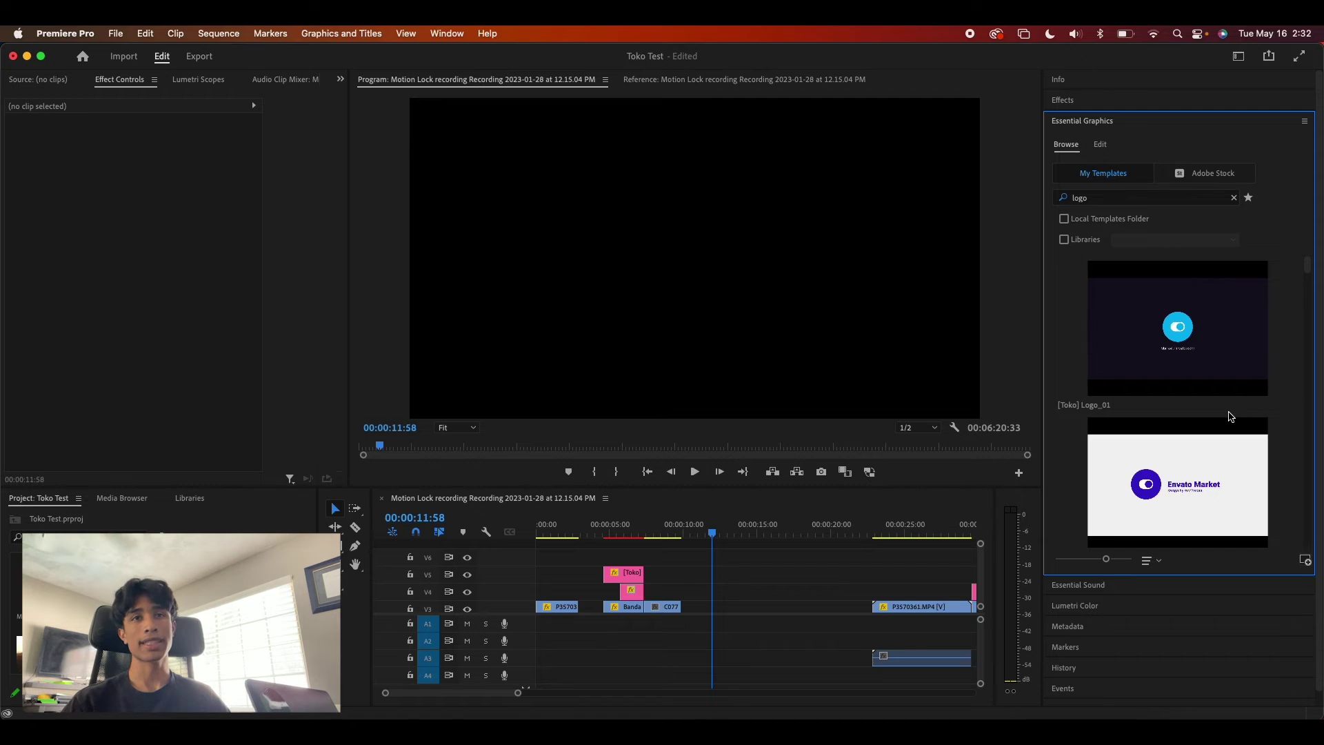
scroll(1231, 417, down, 6)
scroll(1231, 417, down, 15)
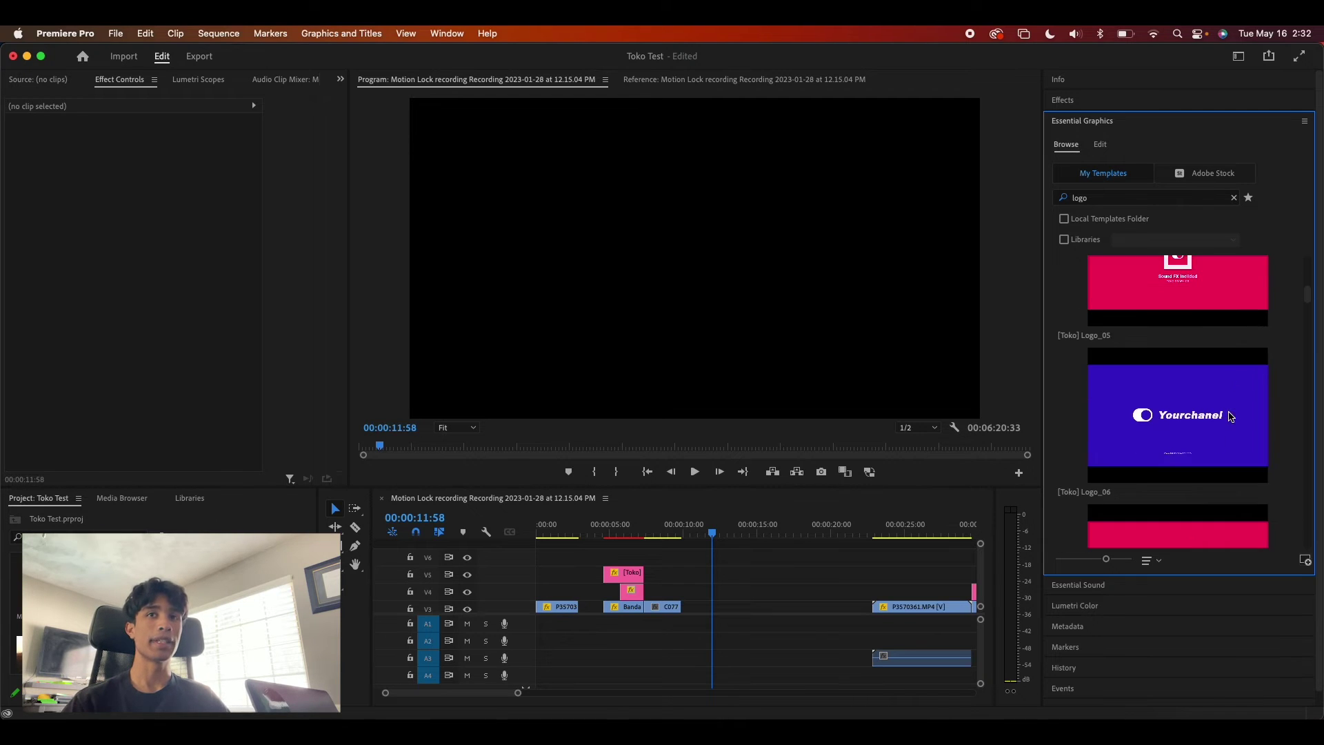
scroll(1231, 417, down, 6)
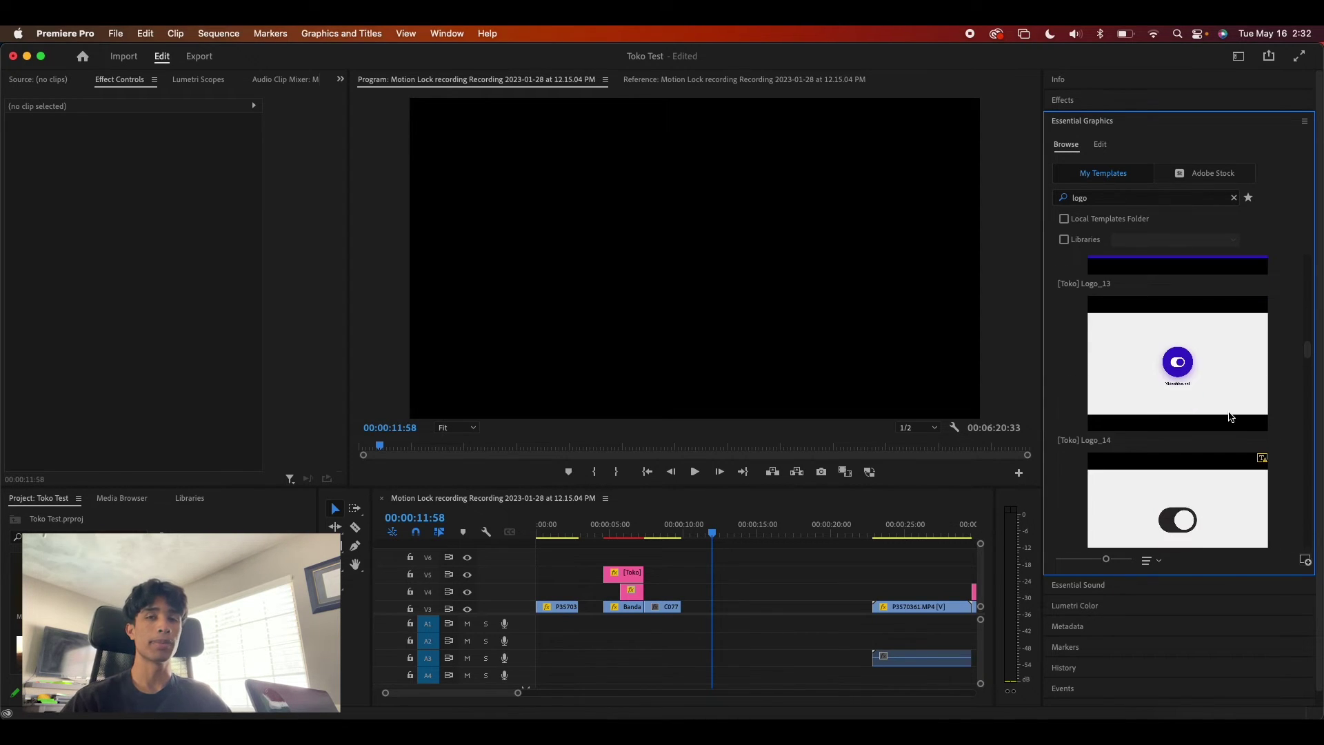
scroll(1231, 417, down, 8)
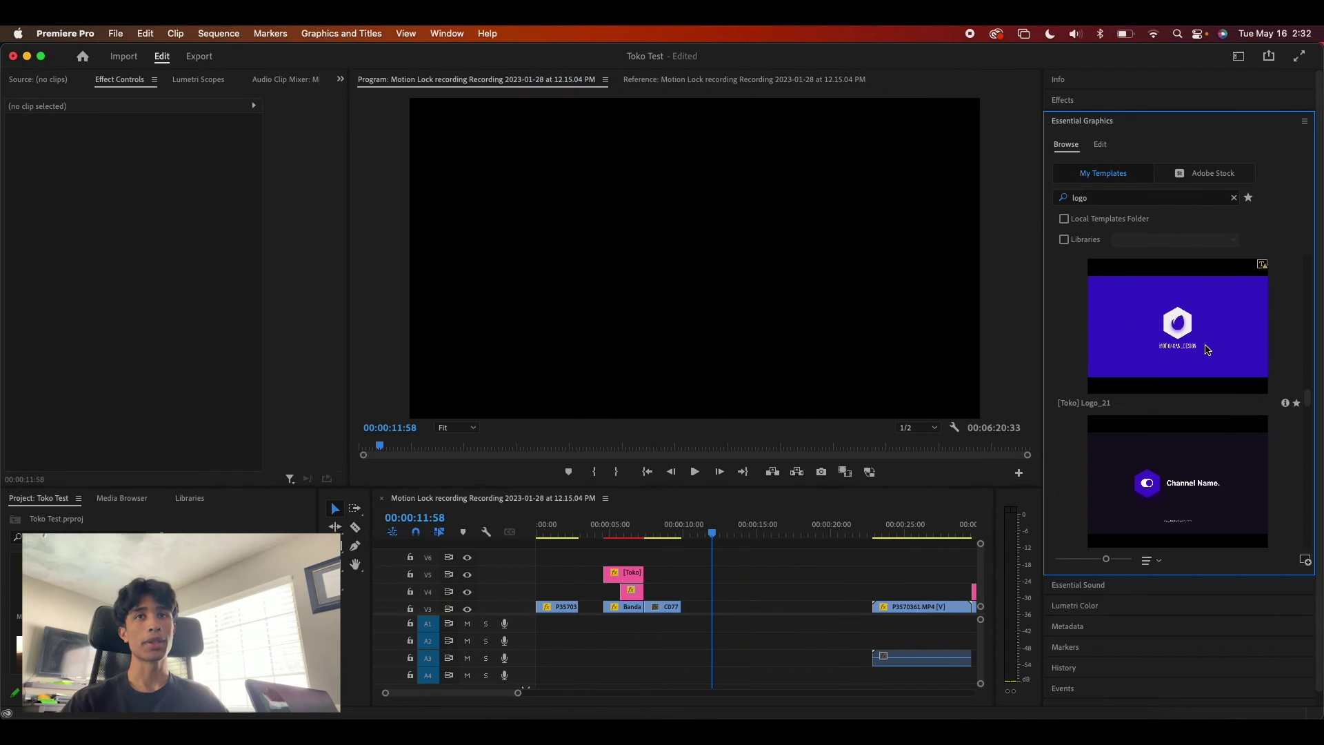
drag(1208, 350, 681, 560)
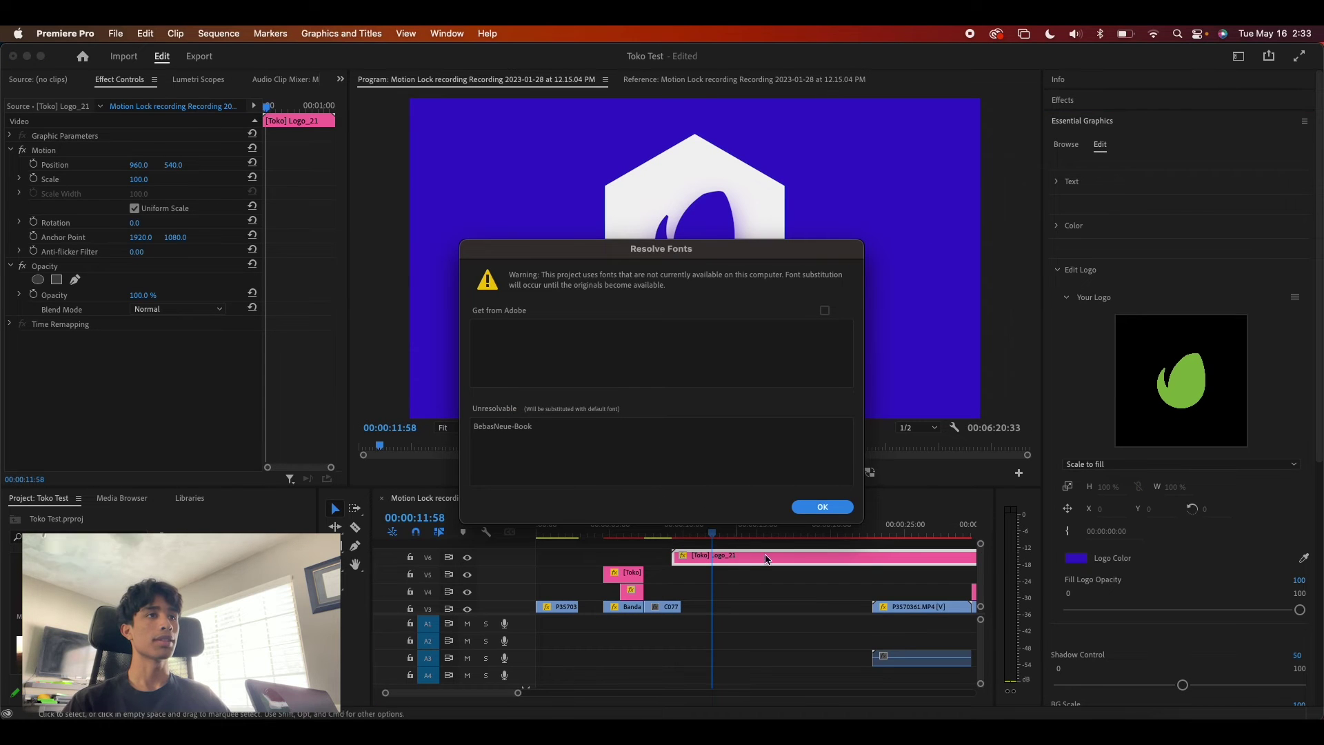
click(840, 509)
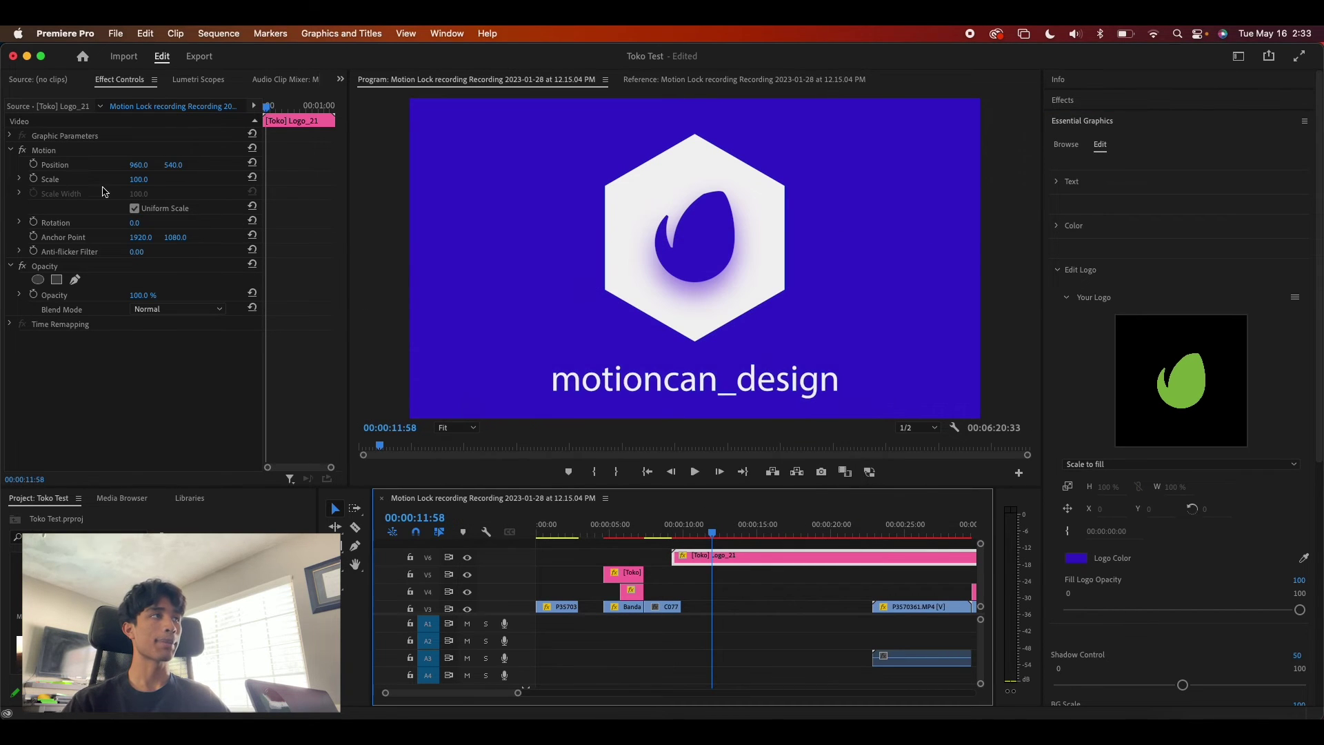
drag(138, 179, 103, 180)
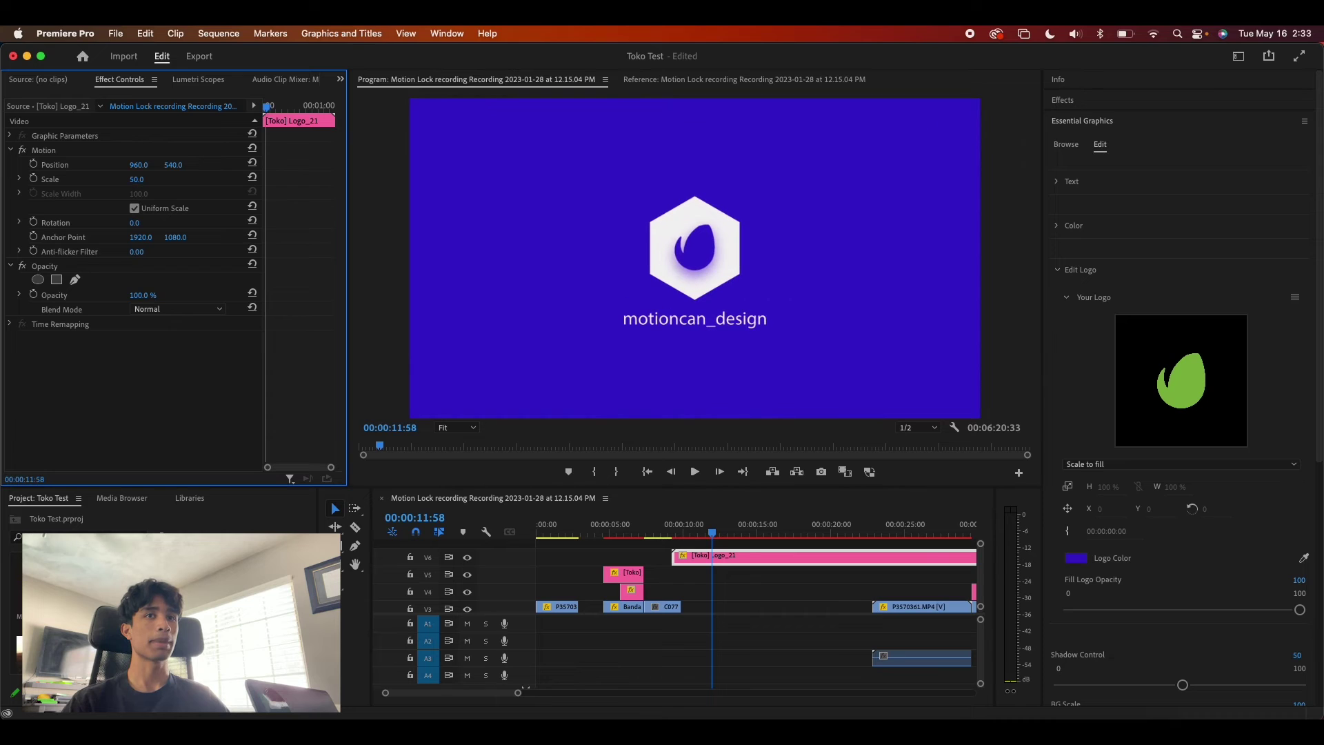
click(1079, 559)
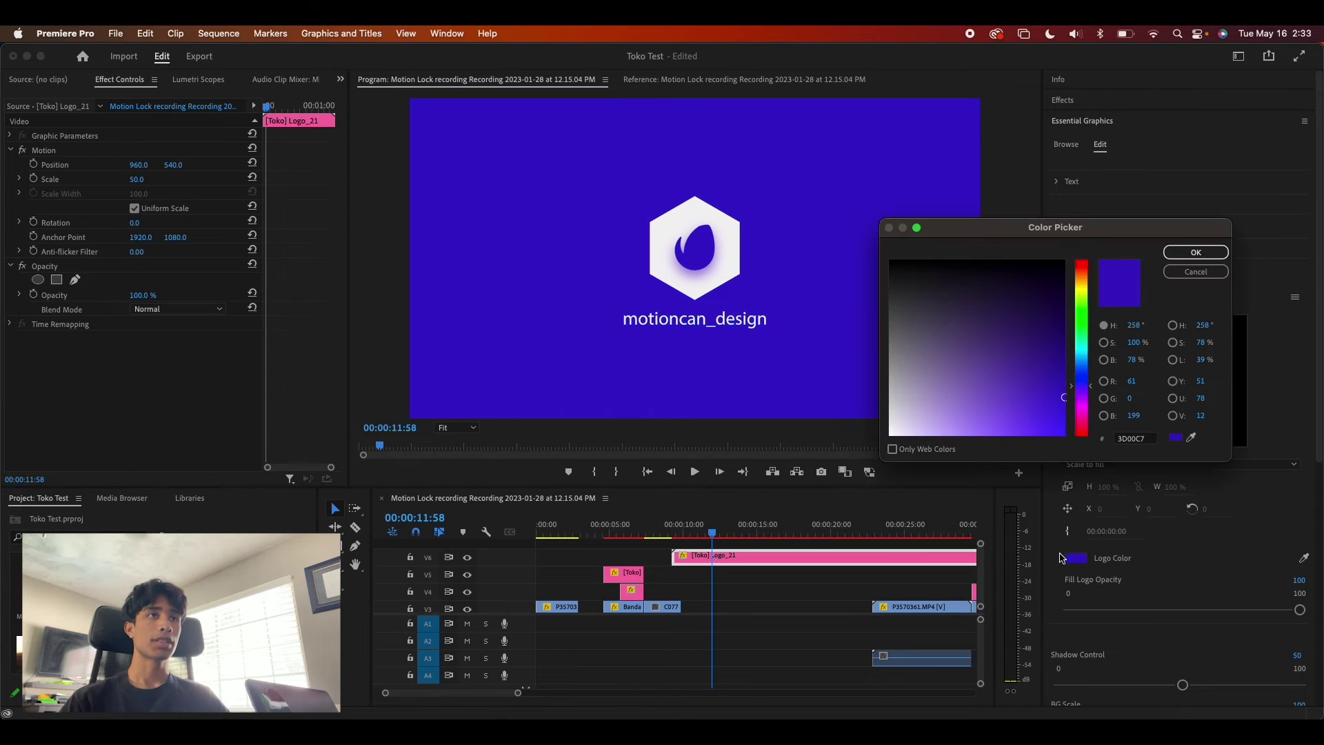
drag(1089, 387, 1092, 367)
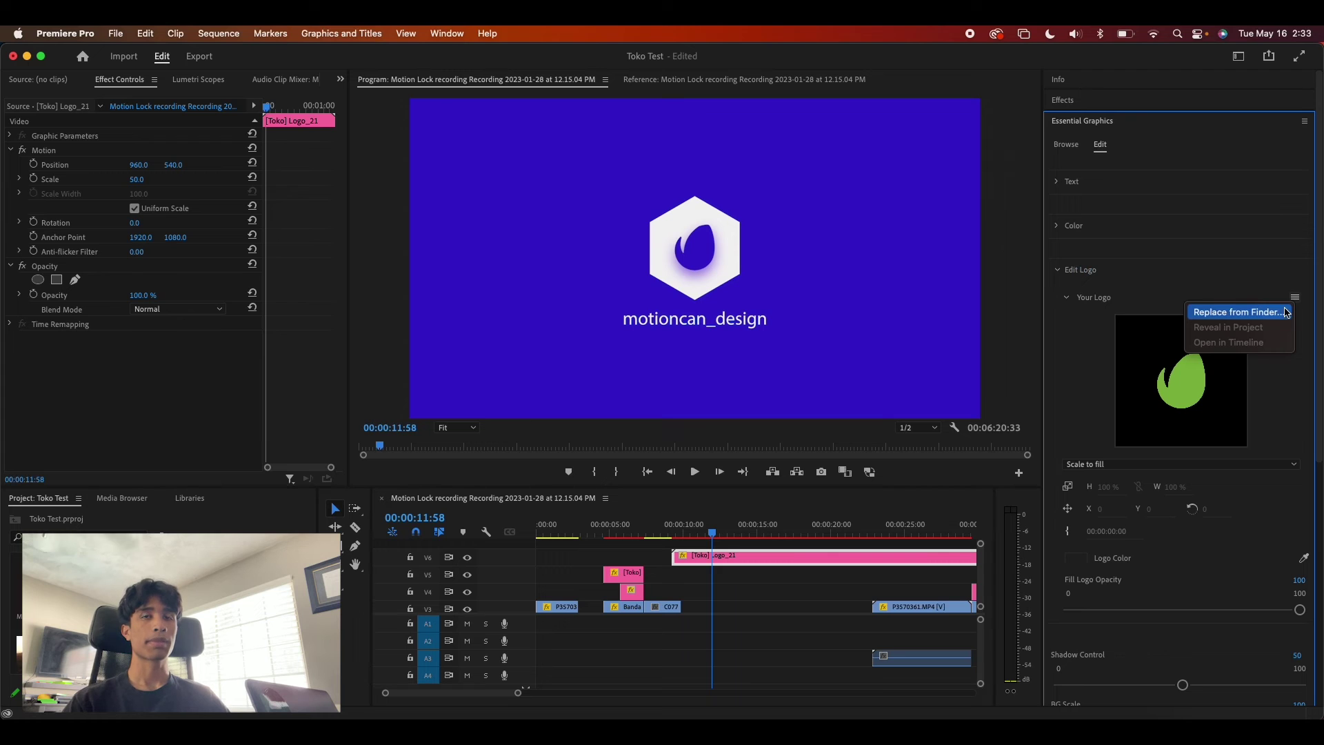
click(1287, 313)
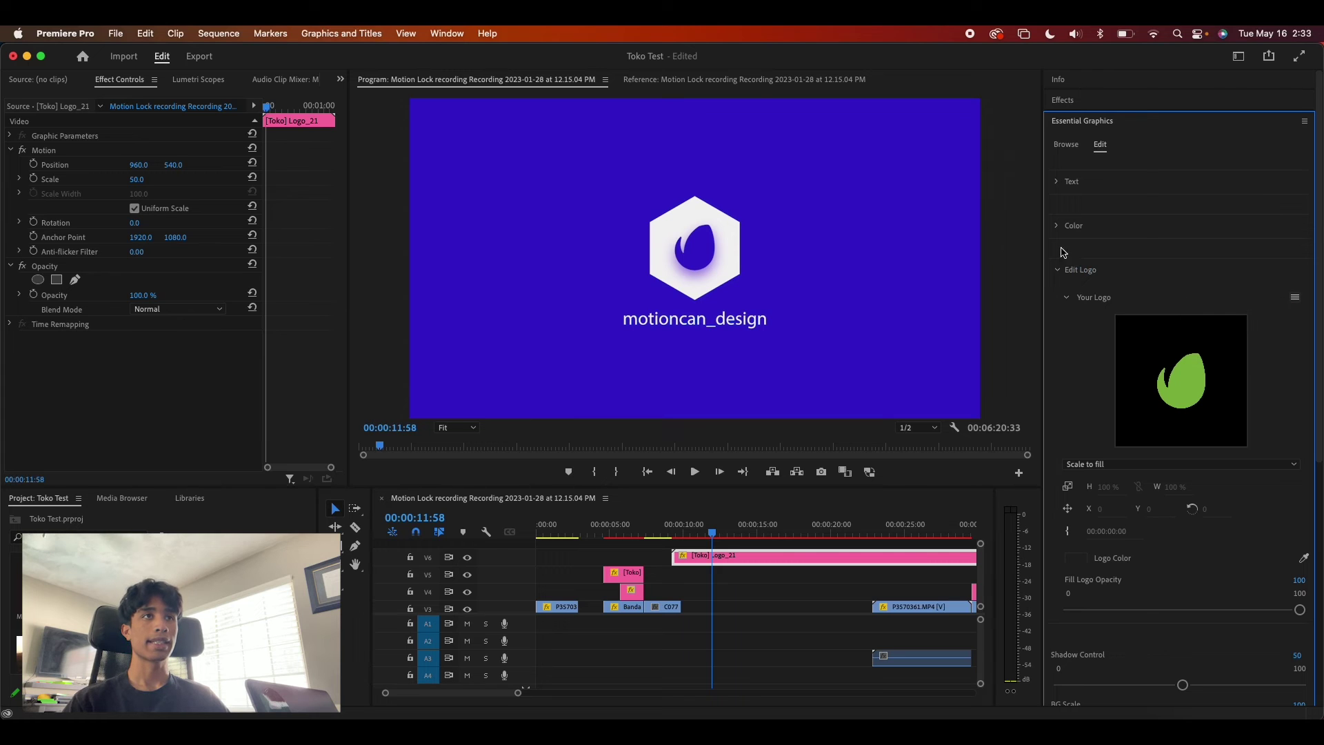
- Replace the template's placeholder logo image with the 11% Lemonade carton picture
scroll(433, 445, down, 2)
click(423, 470)
key(space)
key(space)
click(1109, 607)
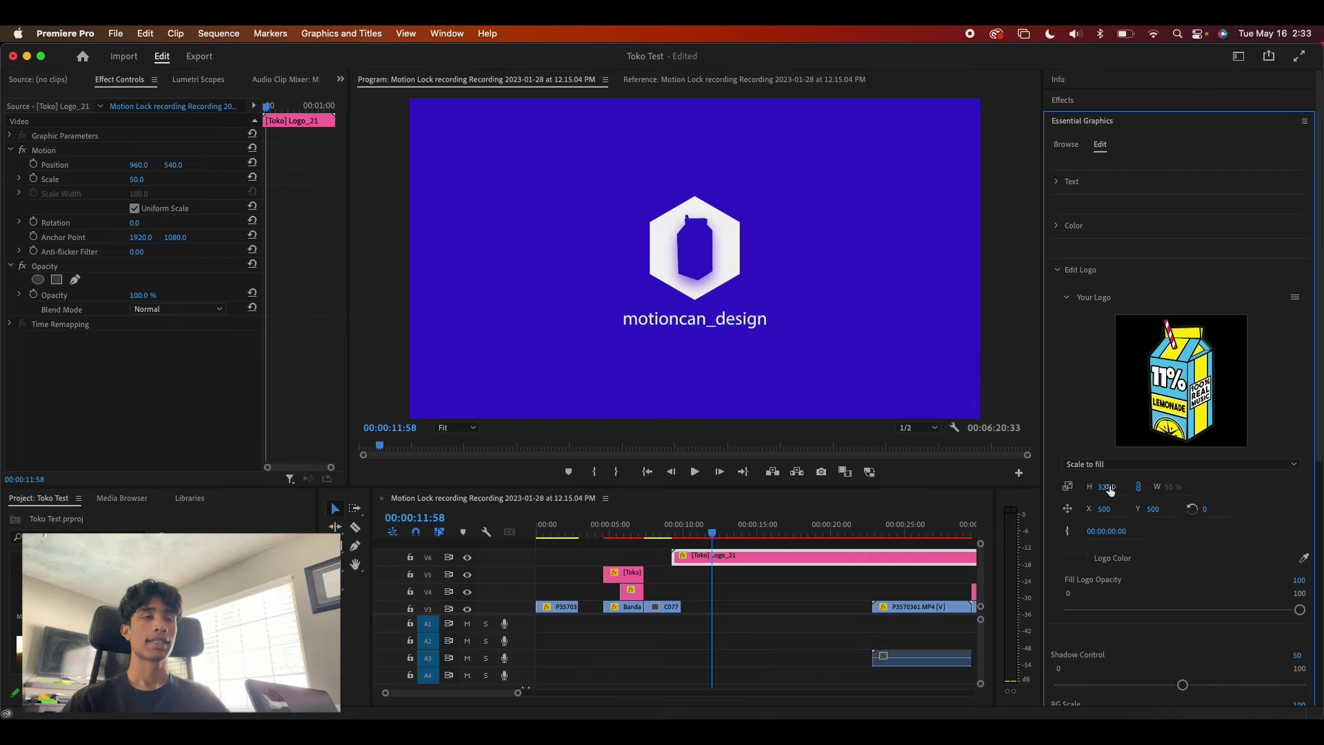
- Set the carton logo's height scale to 30% and replay the logo animation from the start of its clip
text(30)
click(682, 532)
key(space)
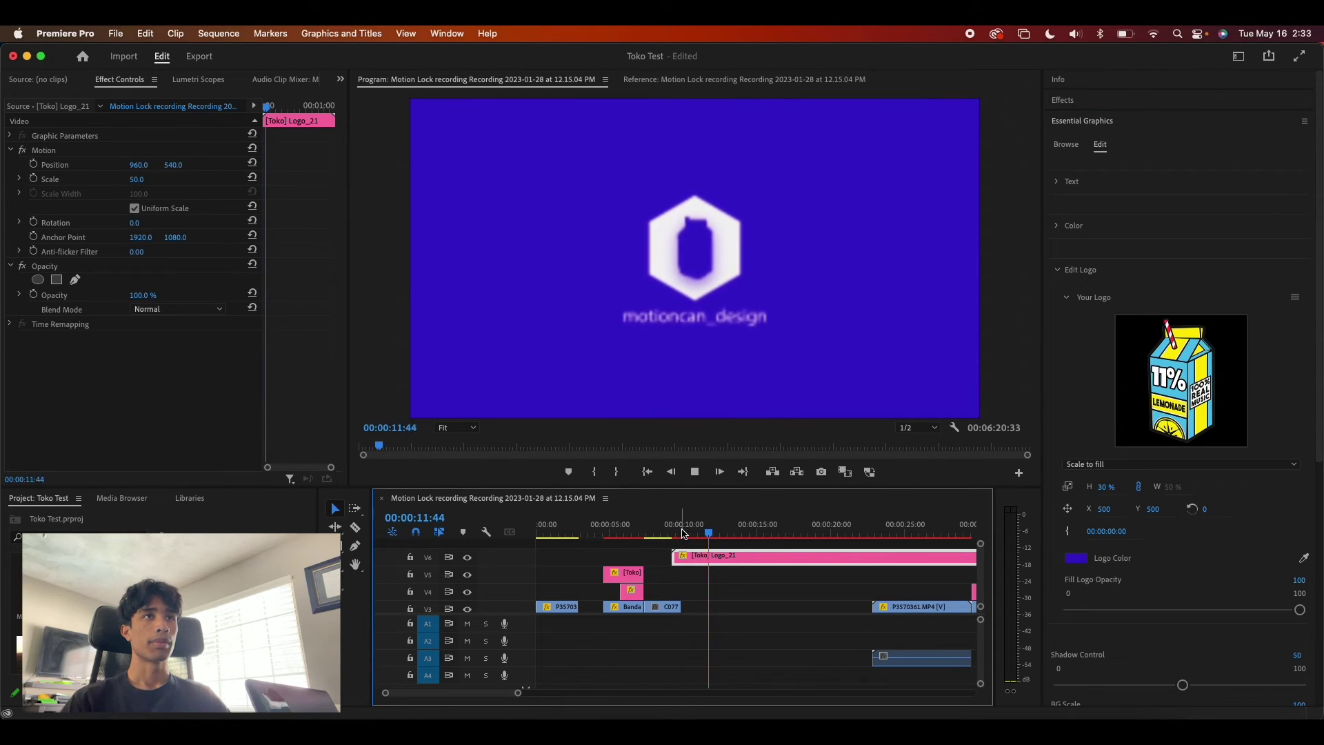
- Replay the carton logo animation from the start of the [Toko] Logo_21 clip
key(space)
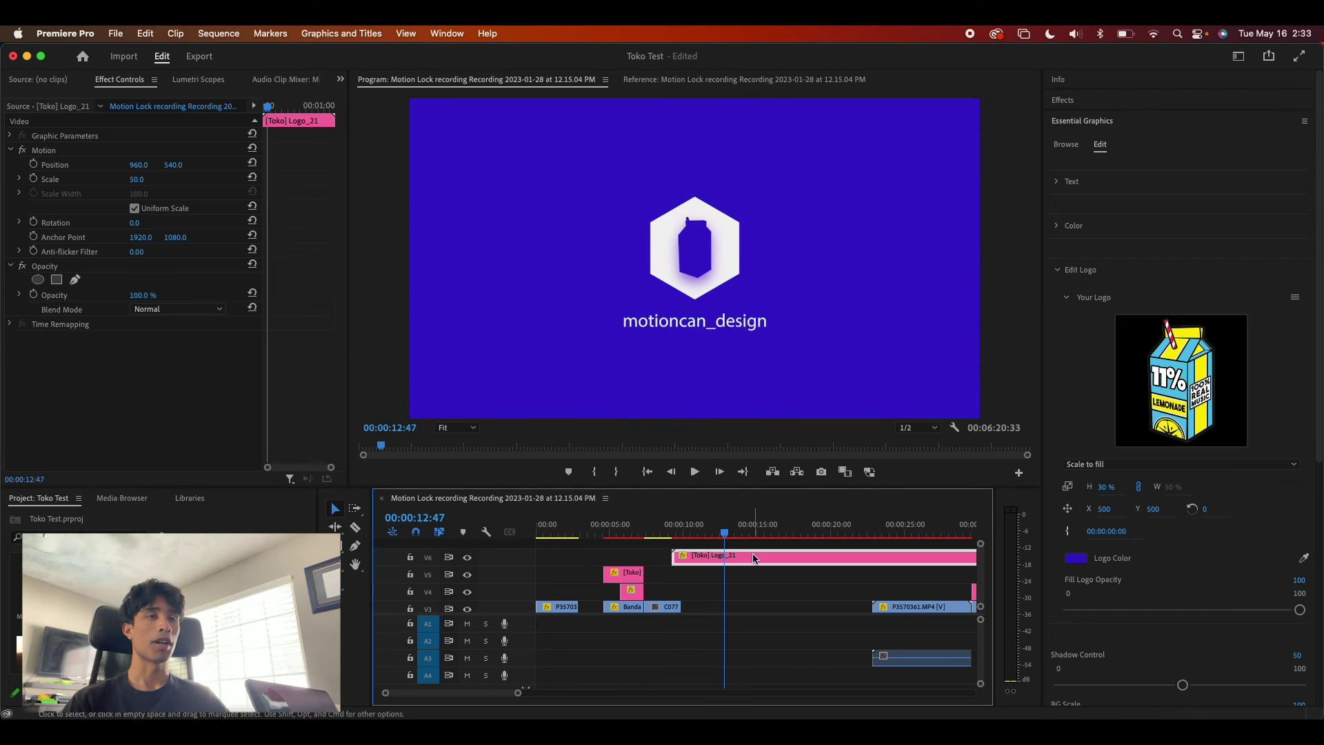
click(680, 532)
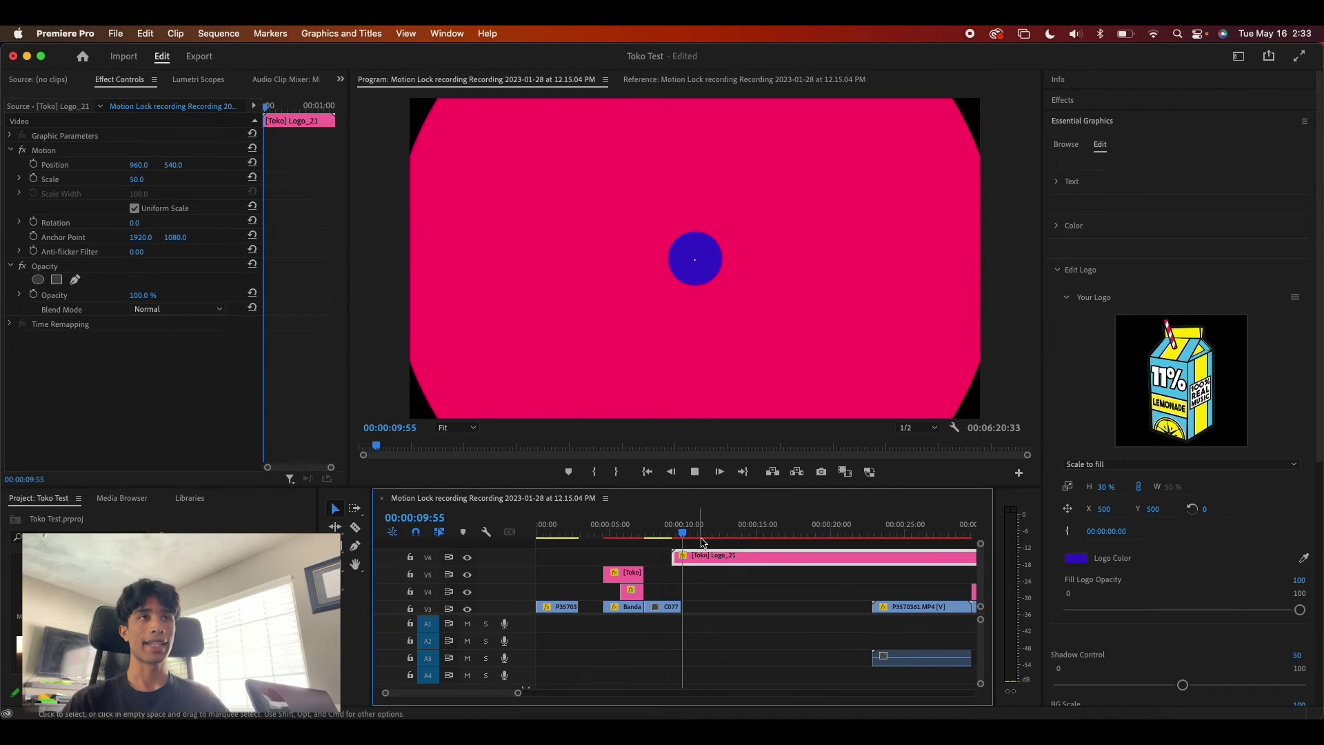
key(space)
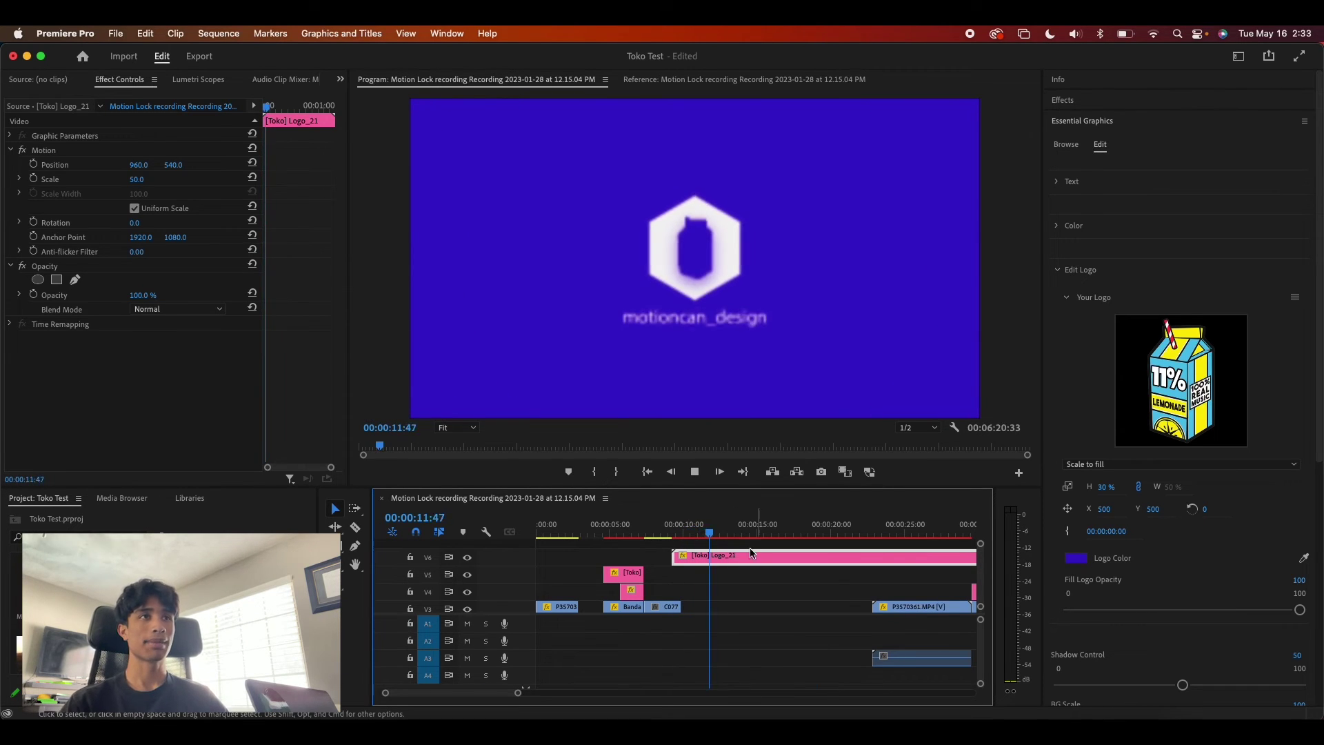
key(space)
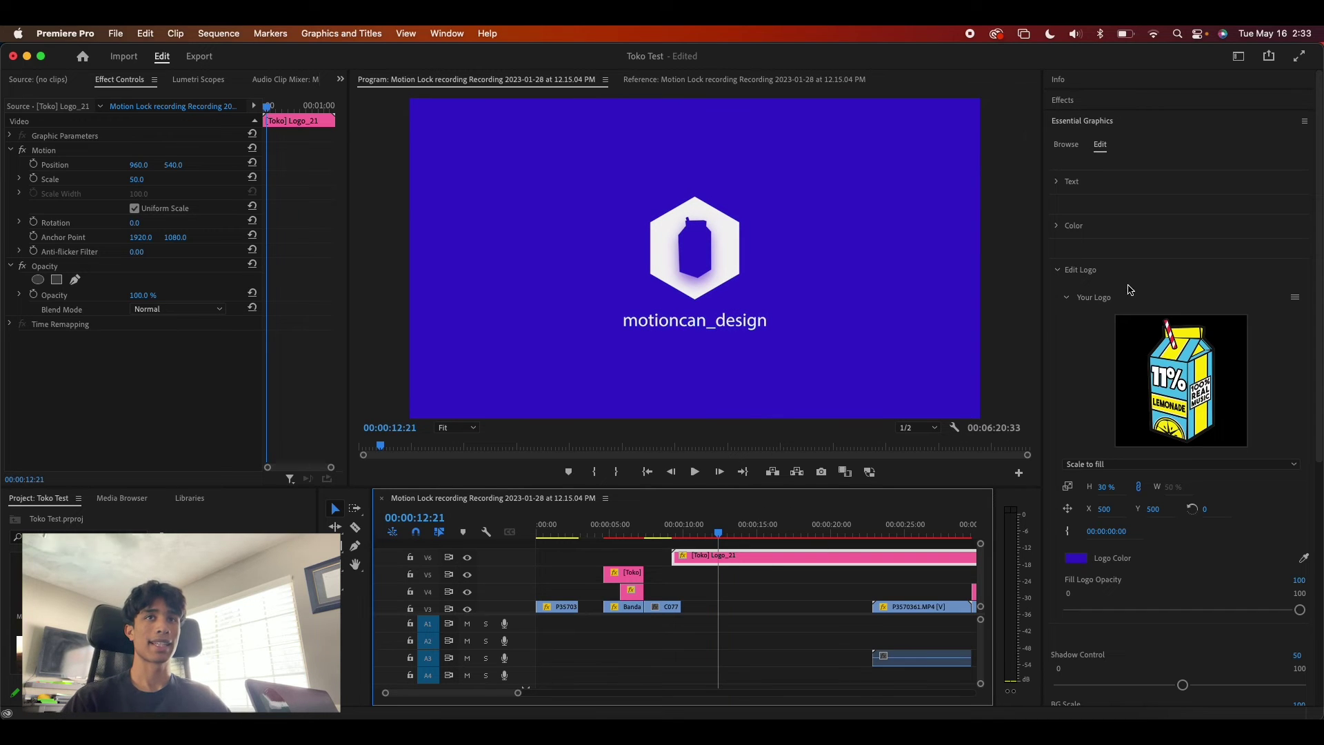
- Delete the [Toko] Logo_21 clip and place the [Toko] Logo_17 template in its spot on track V6
click(781, 569)
key(Delete)
click(1066, 144)
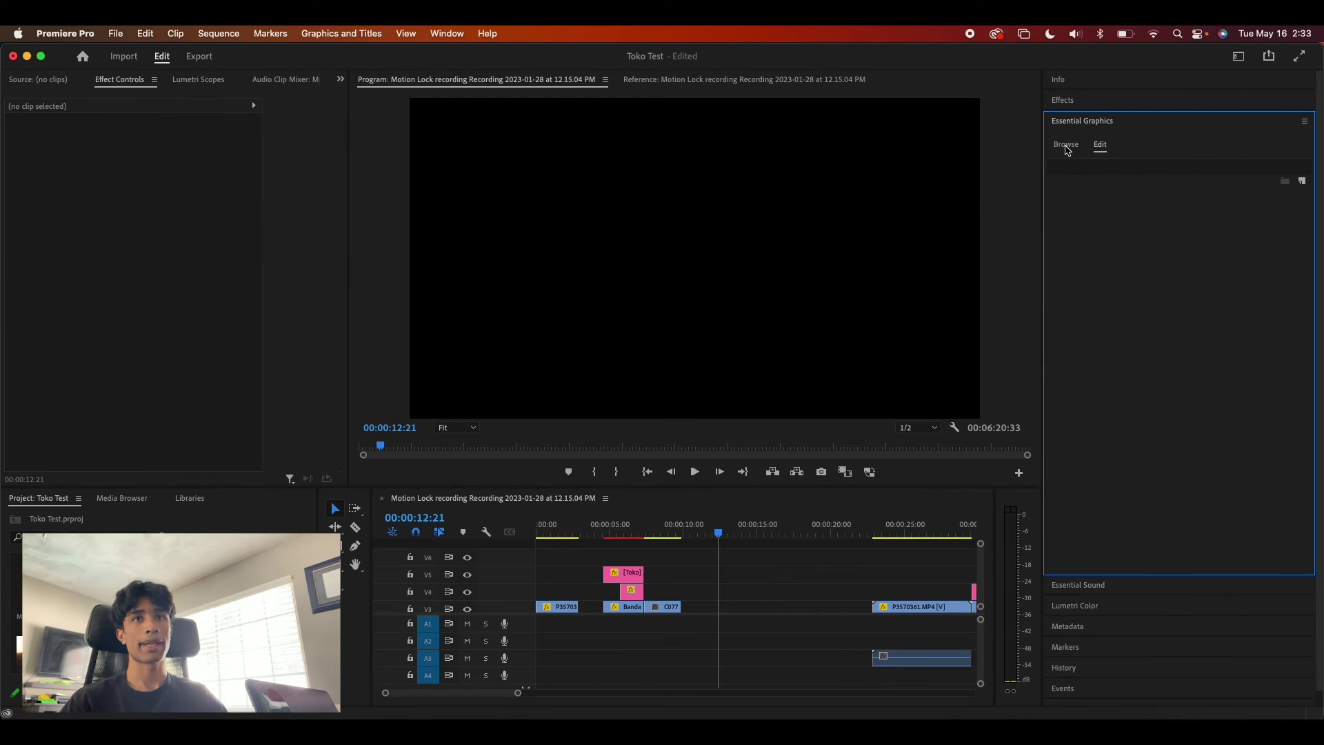
scroll(1141, 443, down, 10)
drag(1178, 433, 670, 550)
- Replace the Logo_17 template's placeholder image with the black Eleven Percent logo file
click(1295, 297)
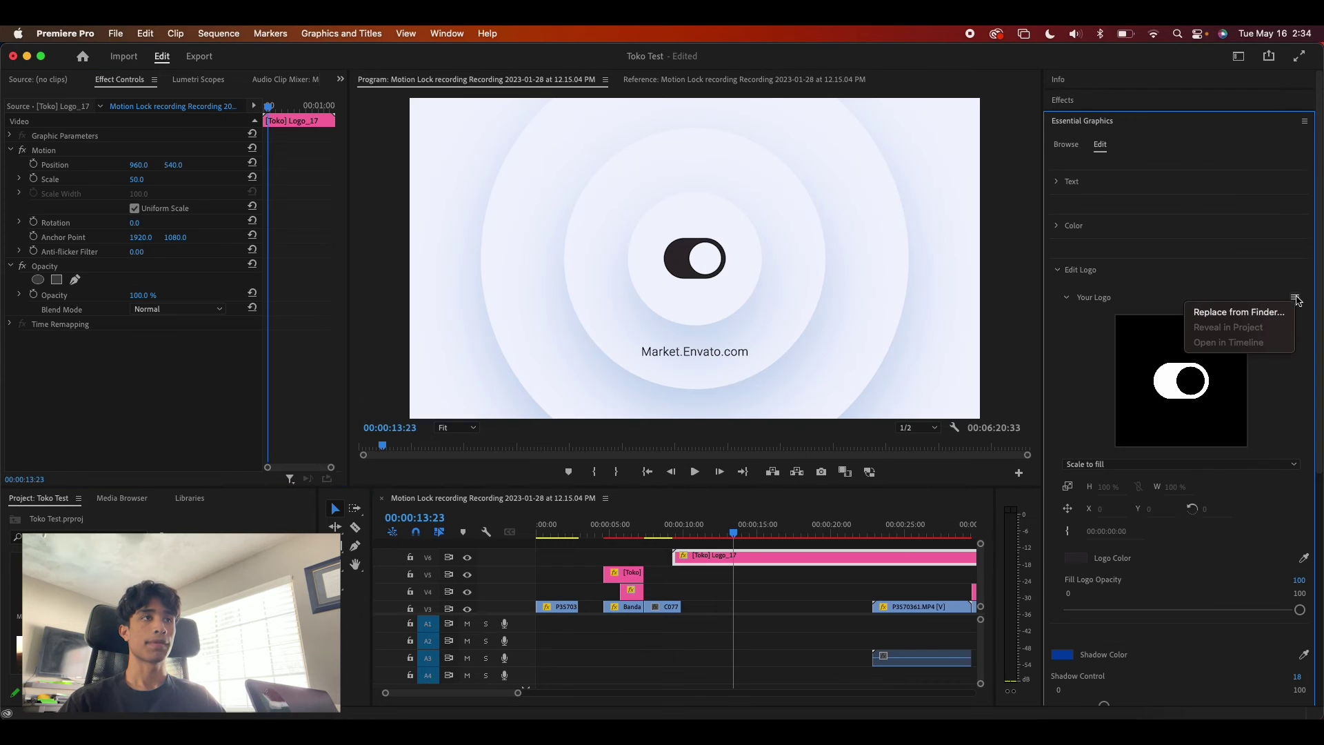
click(1260, 314)
scroll(654, 340, down, 2)
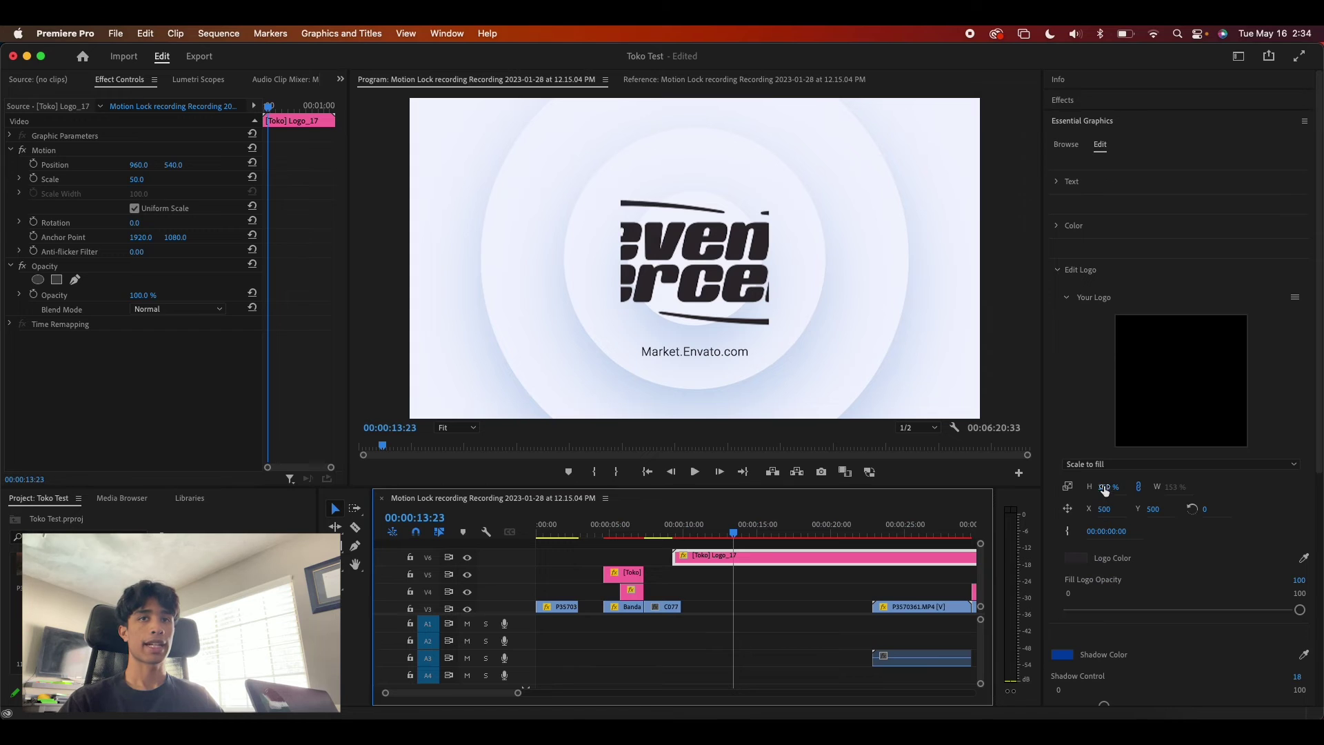
- Set the Eleven Percent logo's height scale to 30% and play its animation from the start of the clip
drag(1104, 487, 1117, 487)
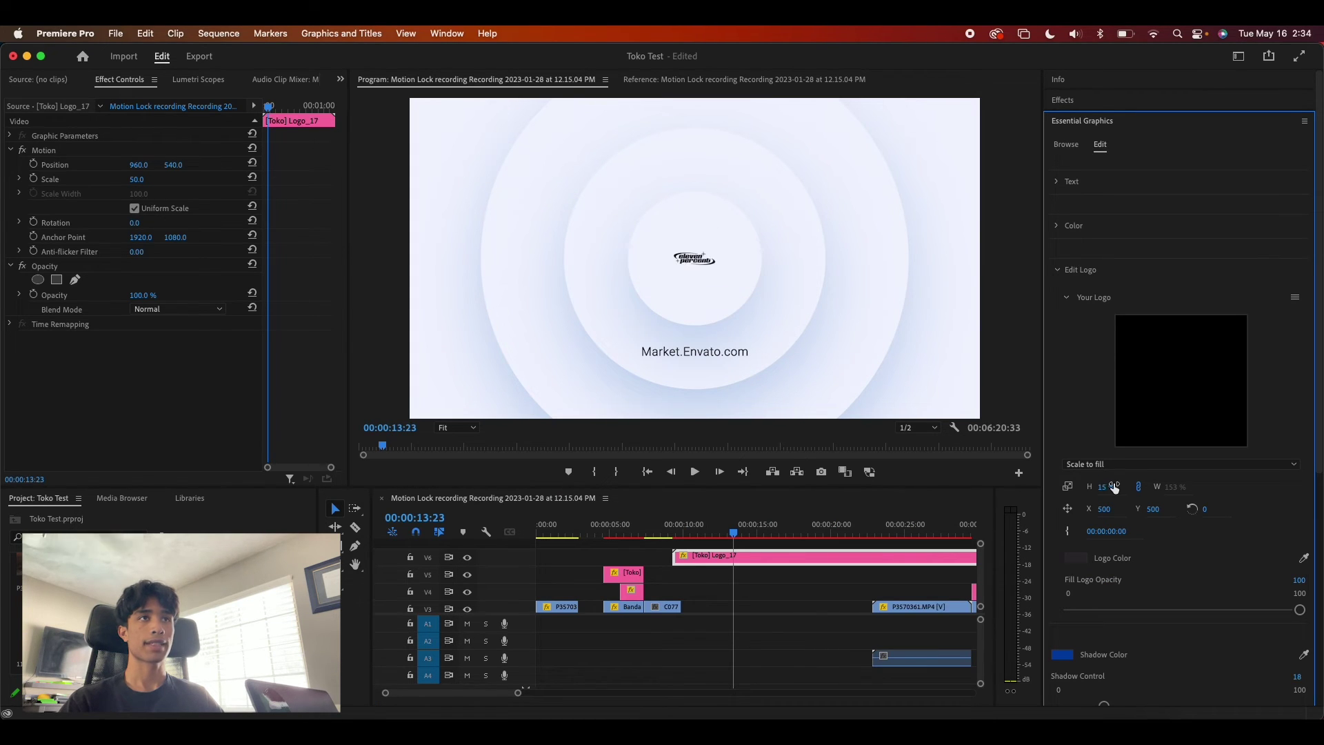
key(space)
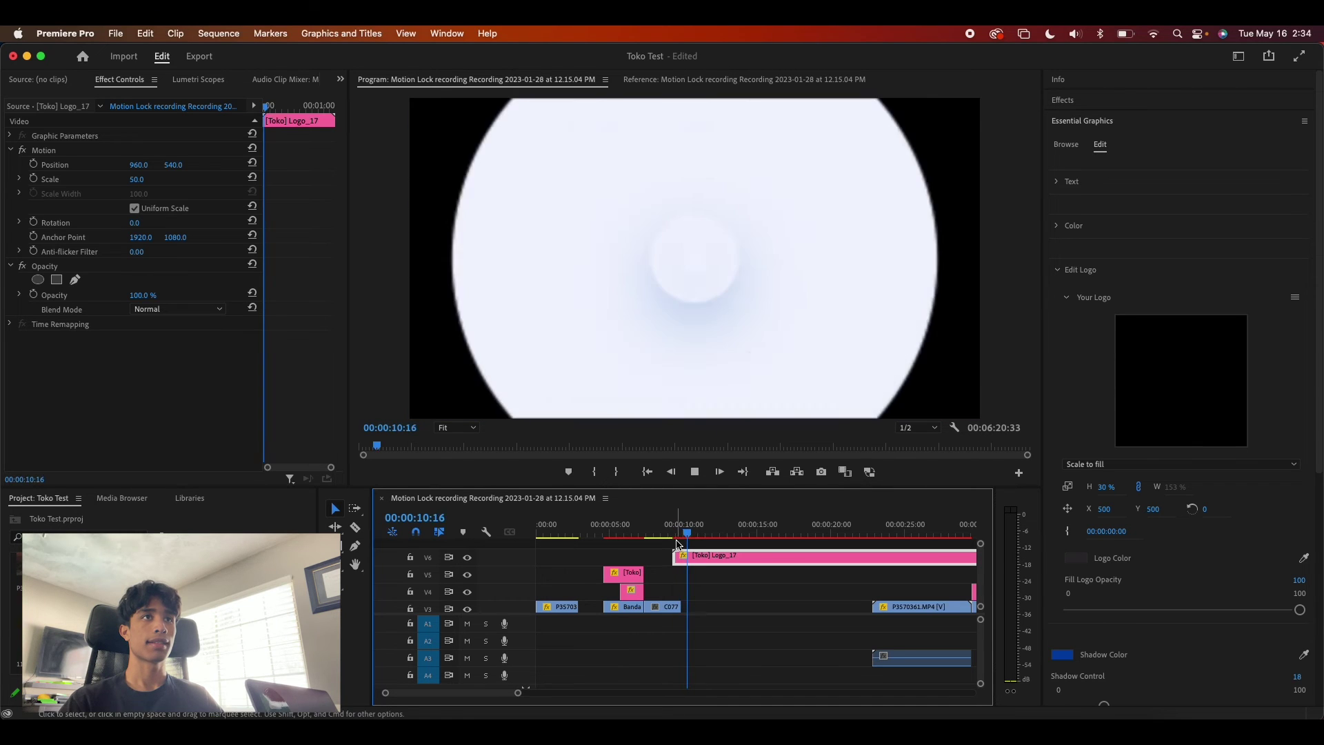
key(space)
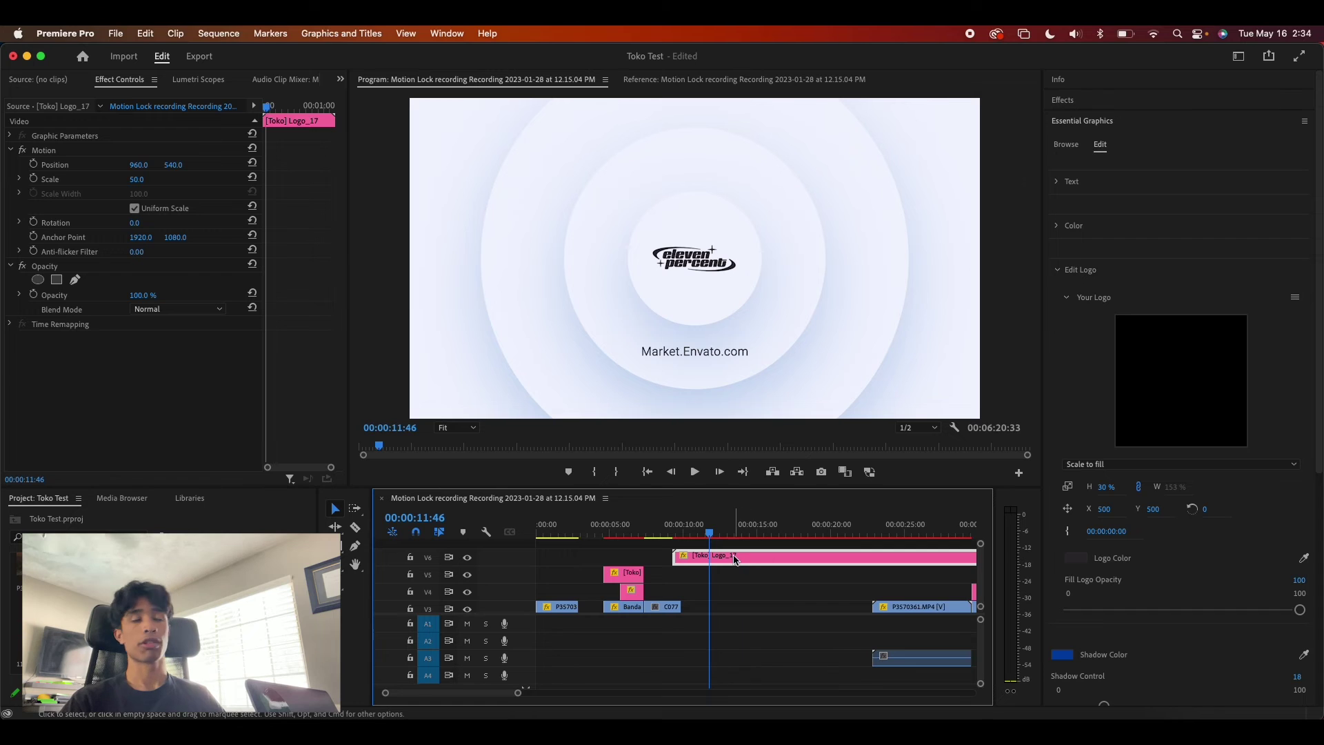
click(808, 545)
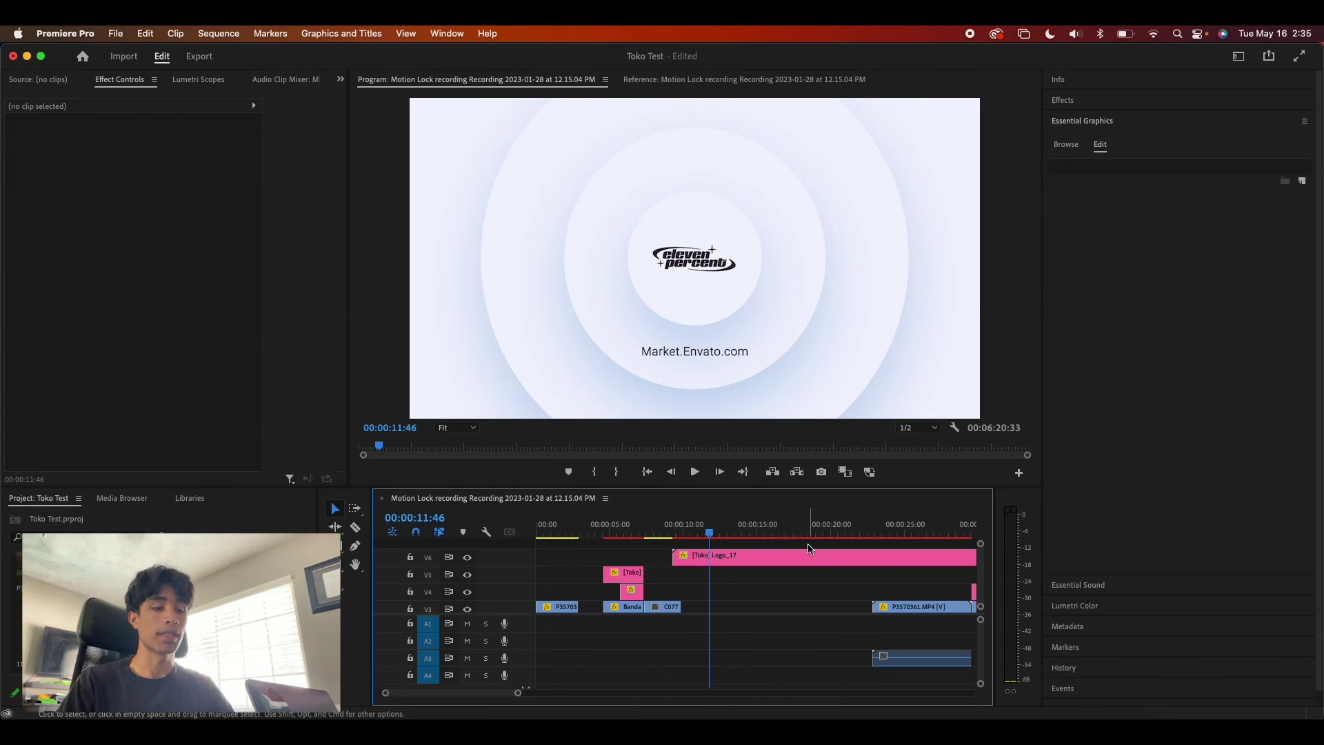
key(minus)
key(minus)
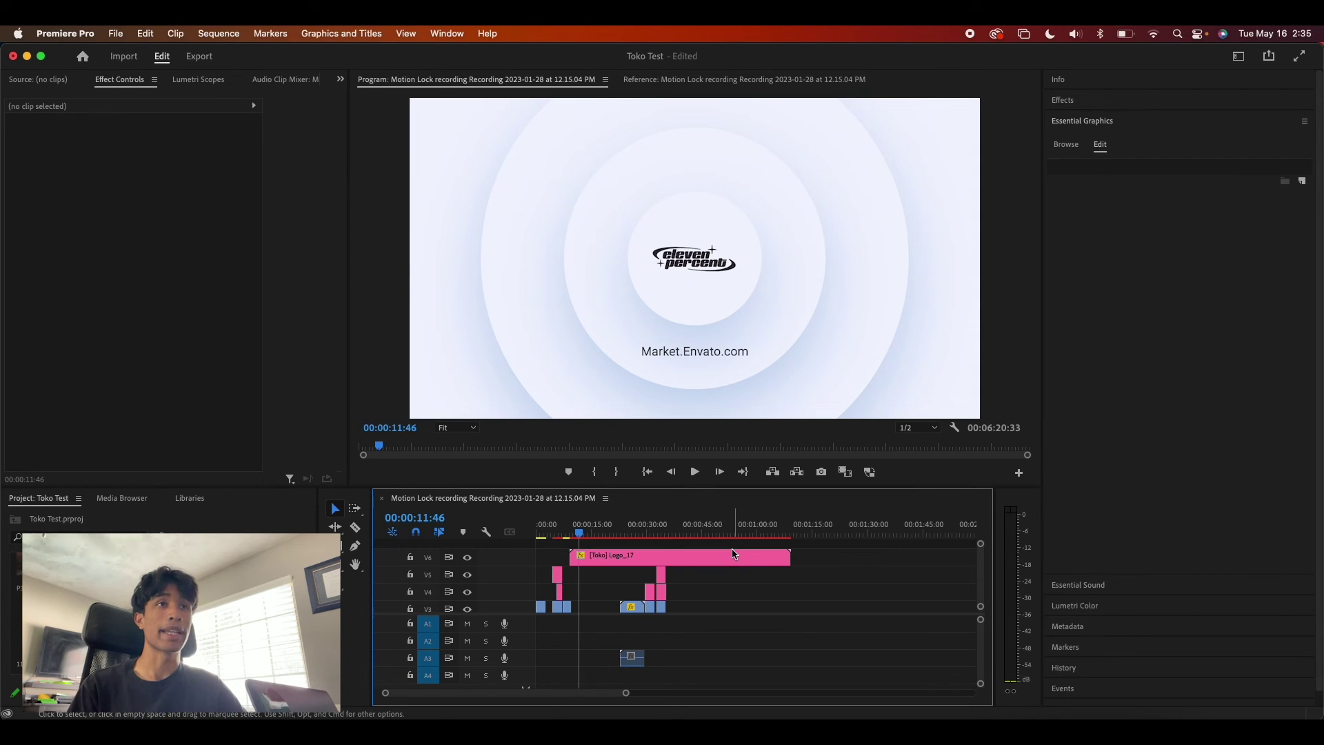
key(equal)
key(equal)
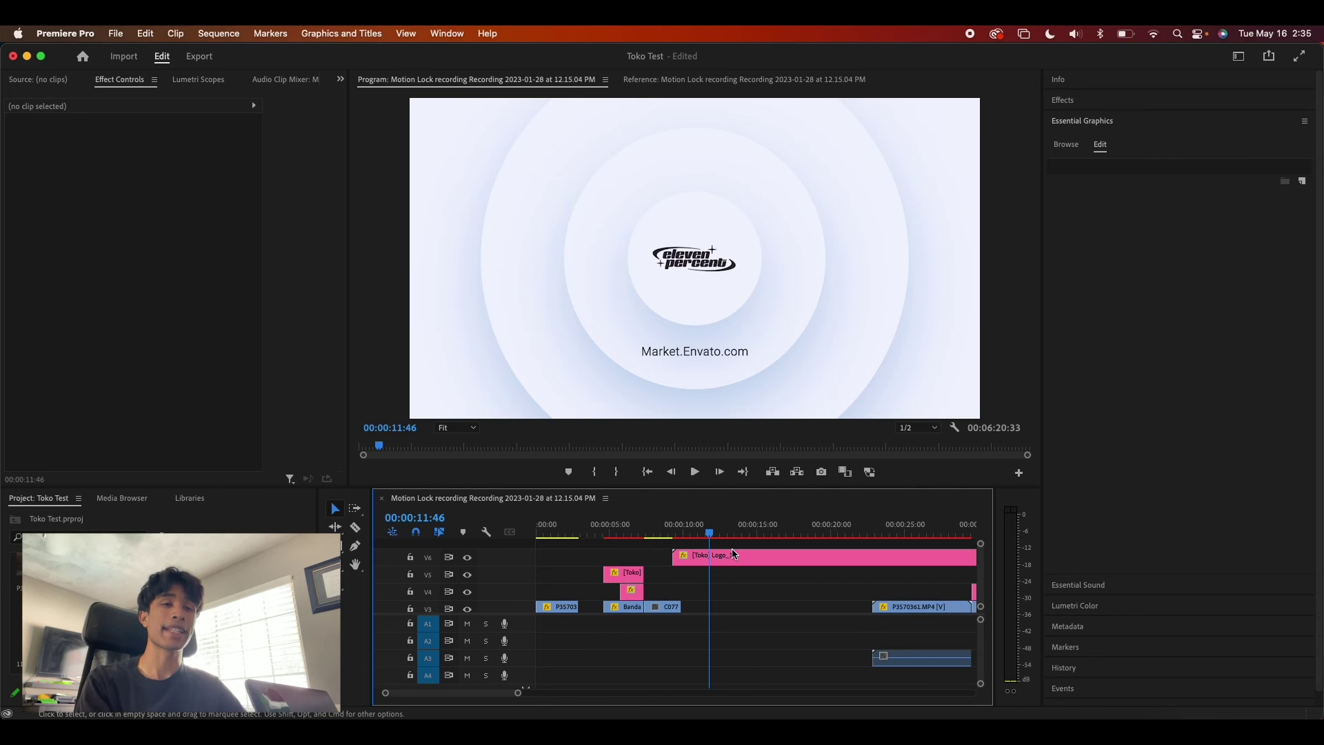
key(minus)
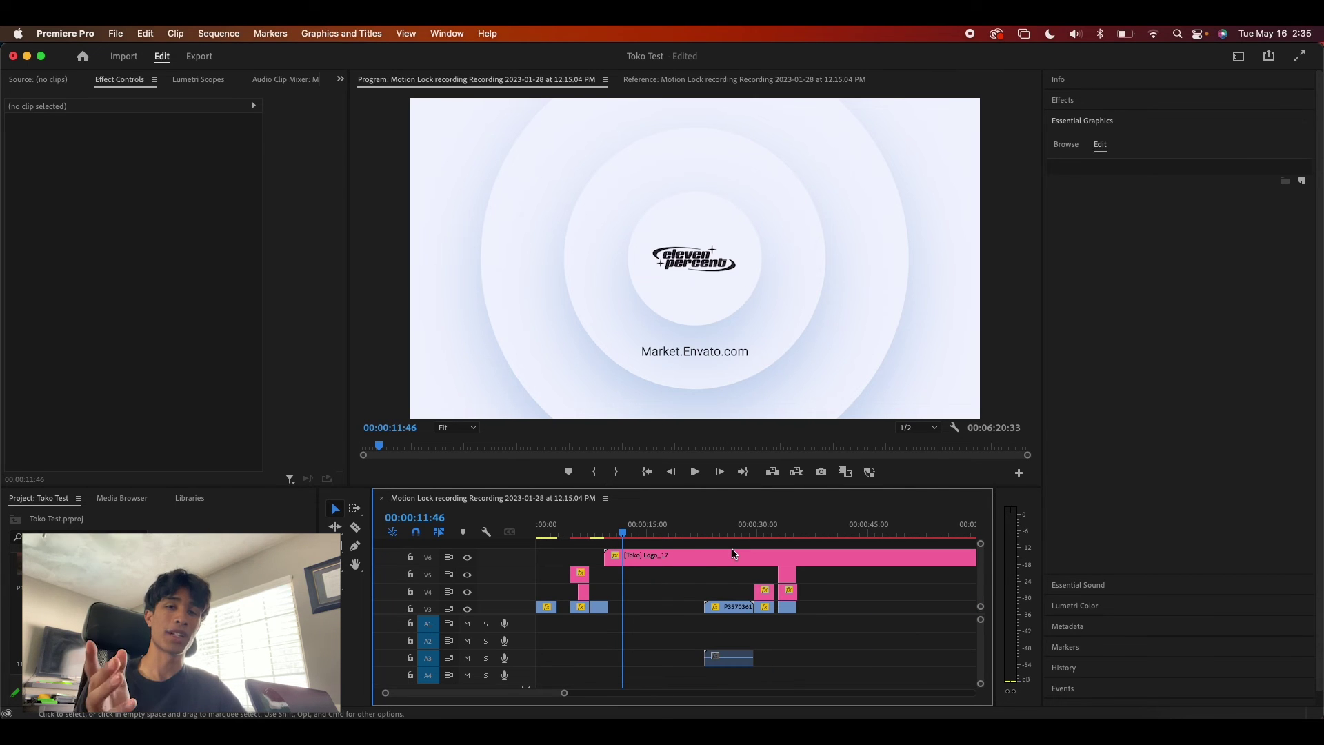